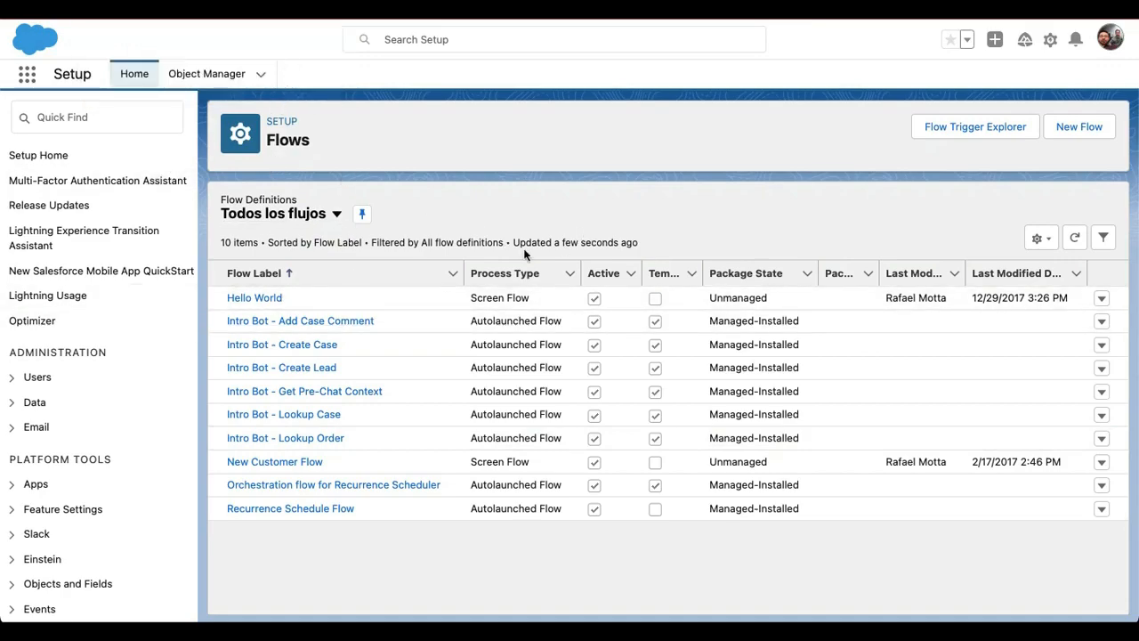
# Search the setup menu for "flow" and open the Flows page
pyautogui.click(80, 116)
pyautogui.write('flow')
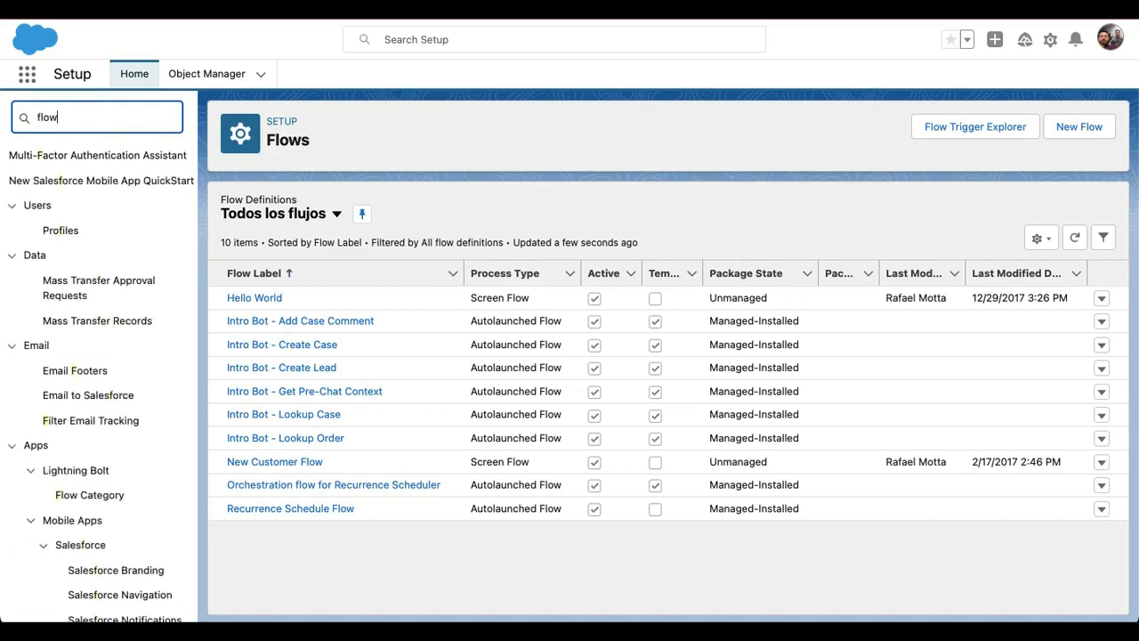
pyautogui.click(62, 284)
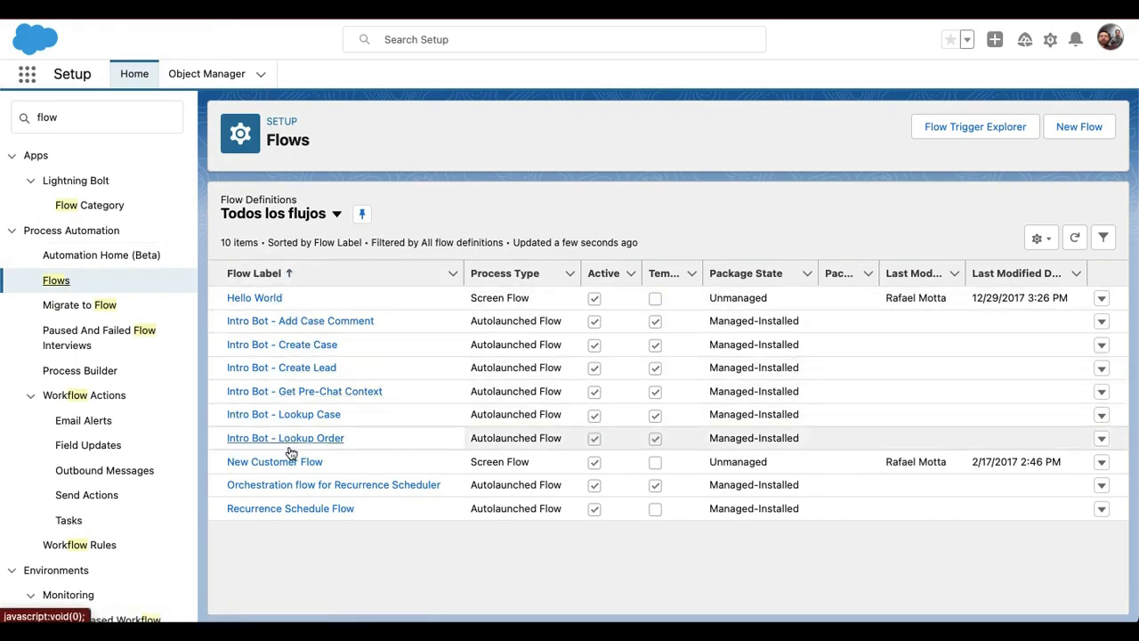
pyautogui.doubleClick(274, 299)
pyautogui.click(685, 214)
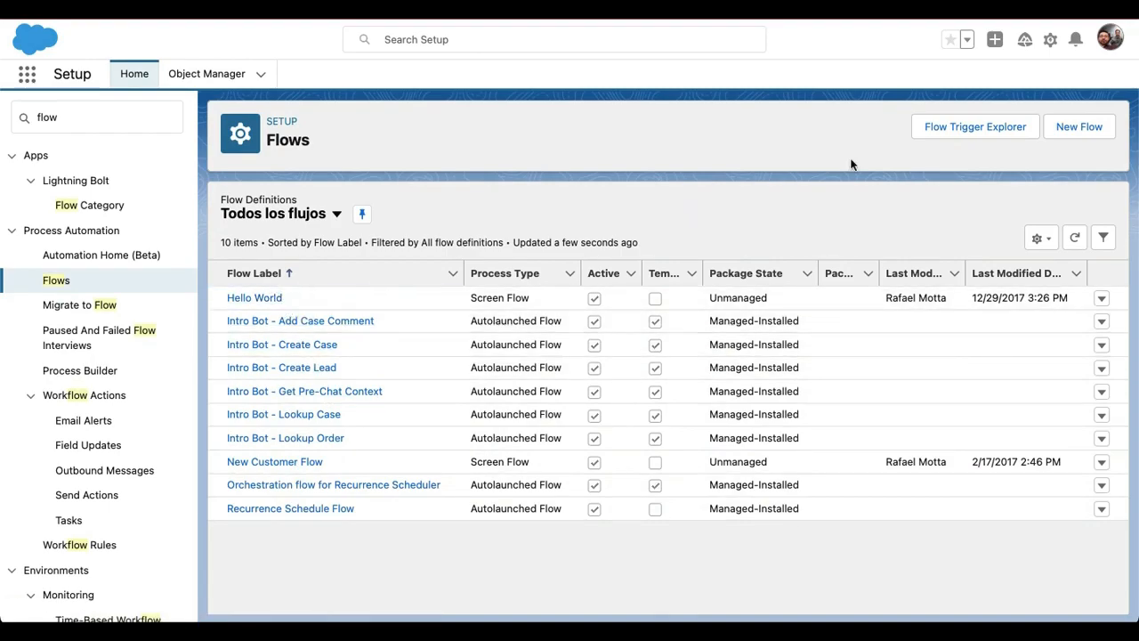
# Create a new flow of the type Autolaunched Flow (No Trigger)
pyautogui.click(1080, 127)
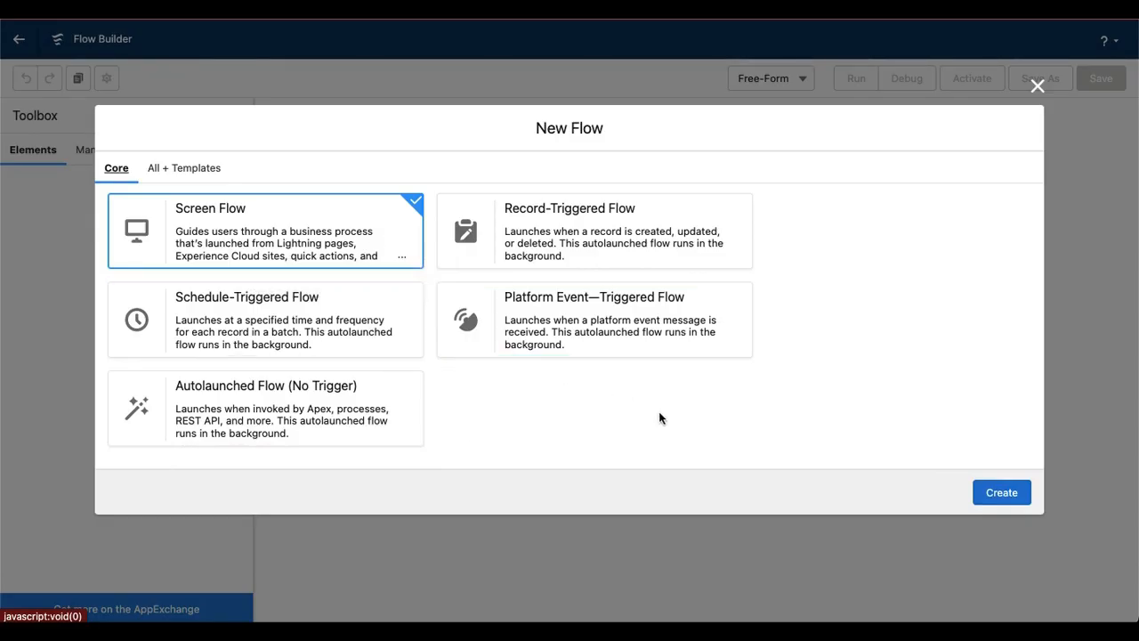
pyautogui.press('Down')
pyautogui.press('Down')
pyautogui.click(995, 494)
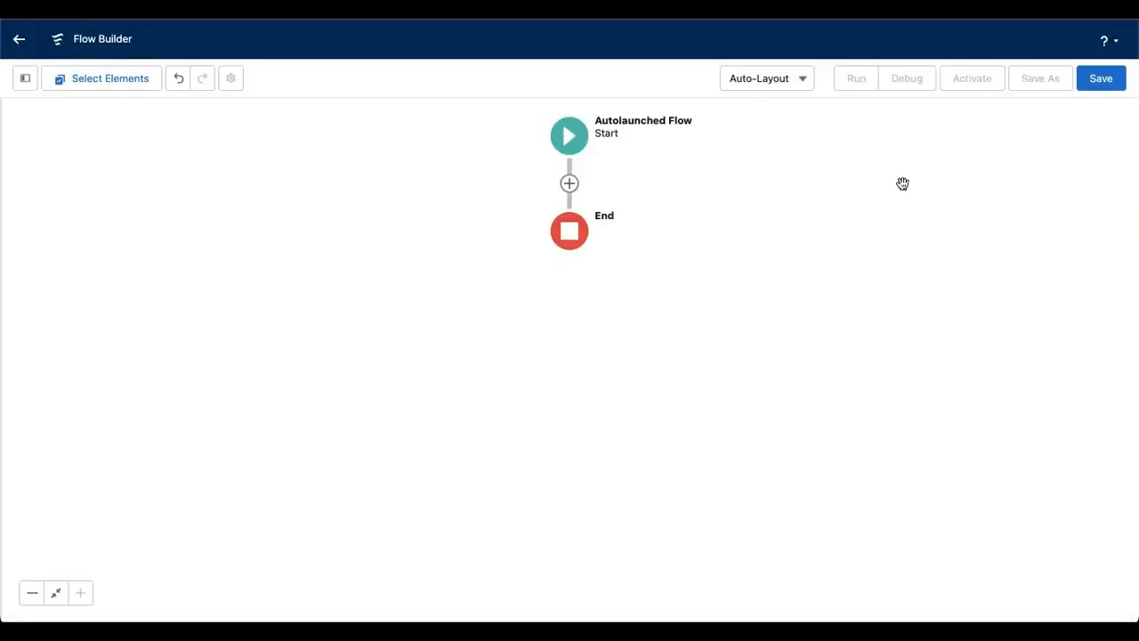
# Add a Create Records element between the flow's Start and End
pyautogui.click(568, 183)
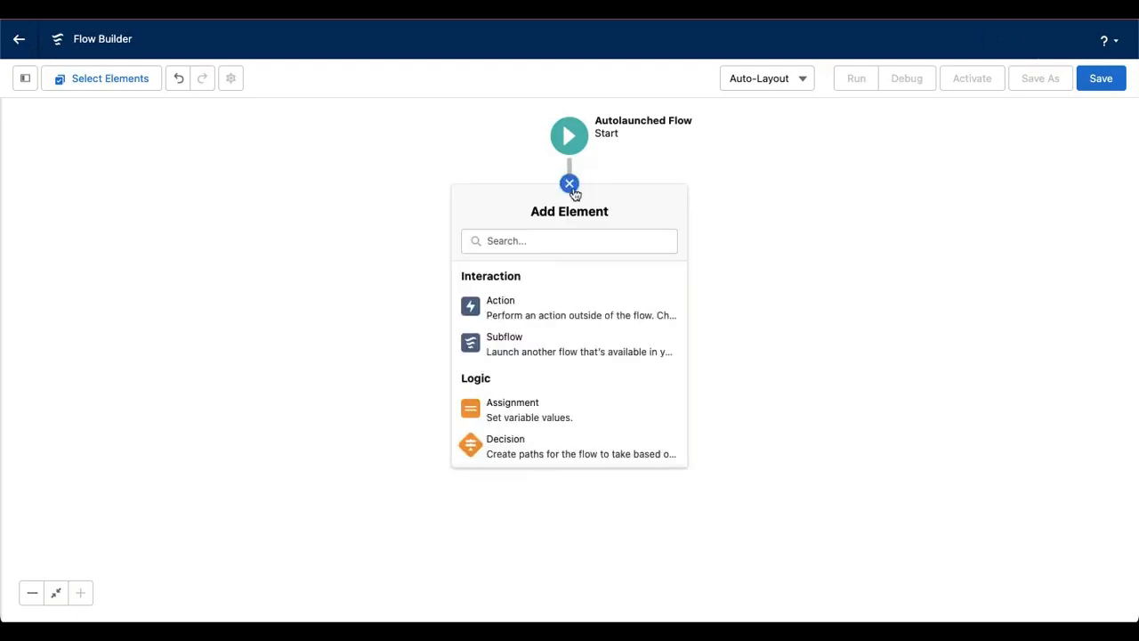
pyautogui.scroll(-2, 570, 436)
pyautogui.scroll(-3, 570, 436)
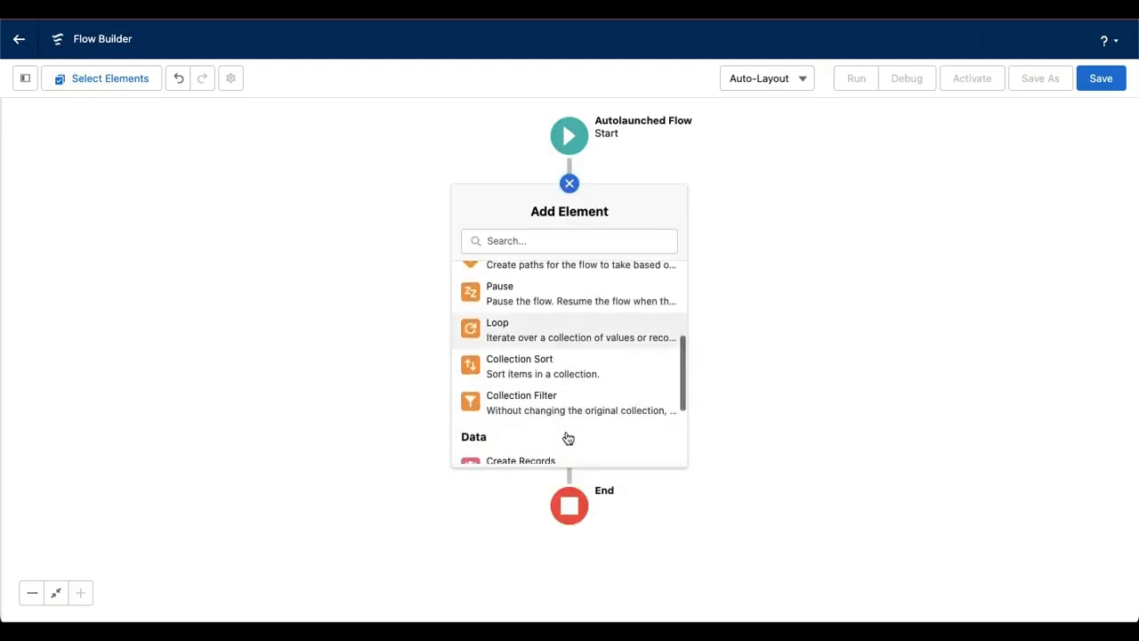
pyautogui.click(523, 444)
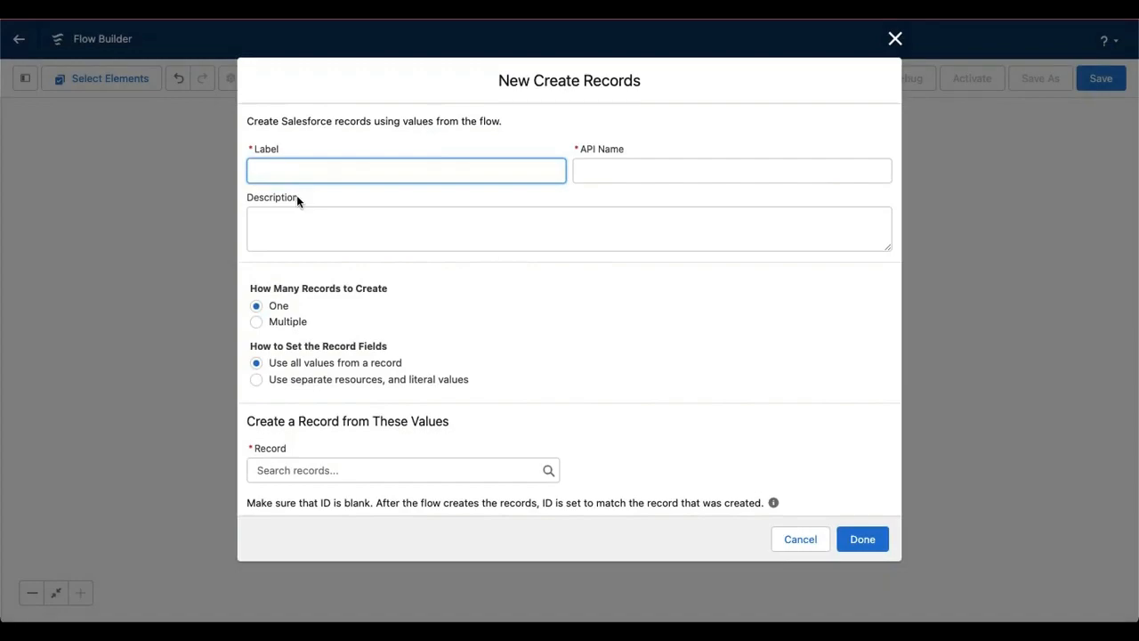
# Label the new element "Create Account" and use the same text as its description
pyautogui.write('Create Account')
pyautogui.tripleClick(336, 176)
pyautogui.hotkey('ctrl', 'c')
pyautogui.click(361, 227)
pyautogui.hotkey('ctrl', 'v')
pyautogui.click(465, 354)
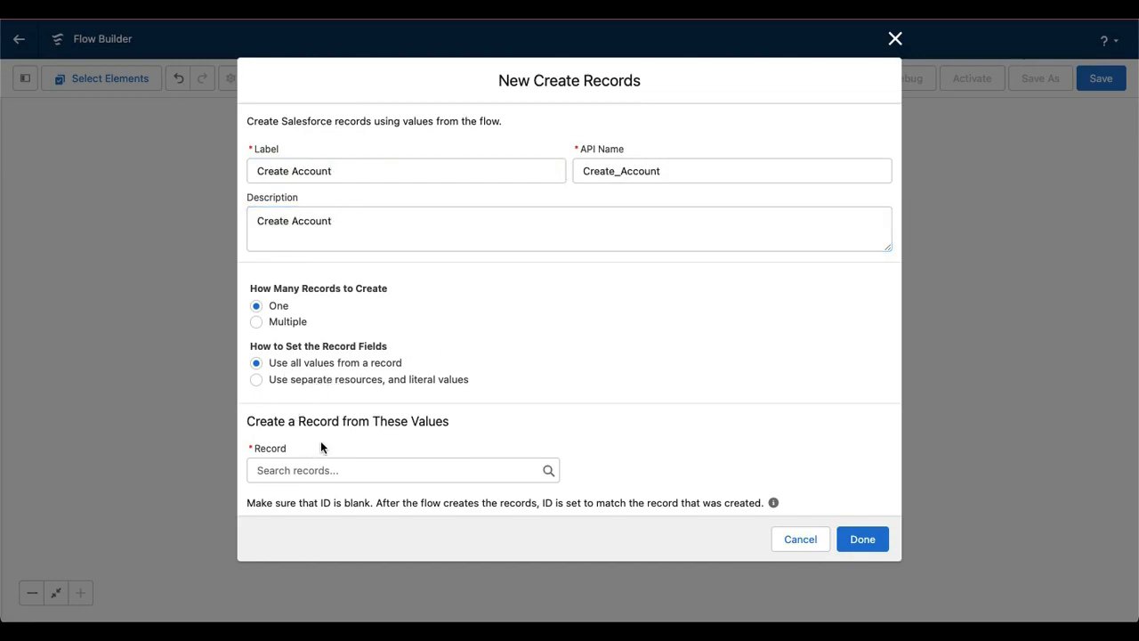
# Set the record fields to use separate resources and literal values, and choose Account as the object to create
pyautogui.click(312, 469)
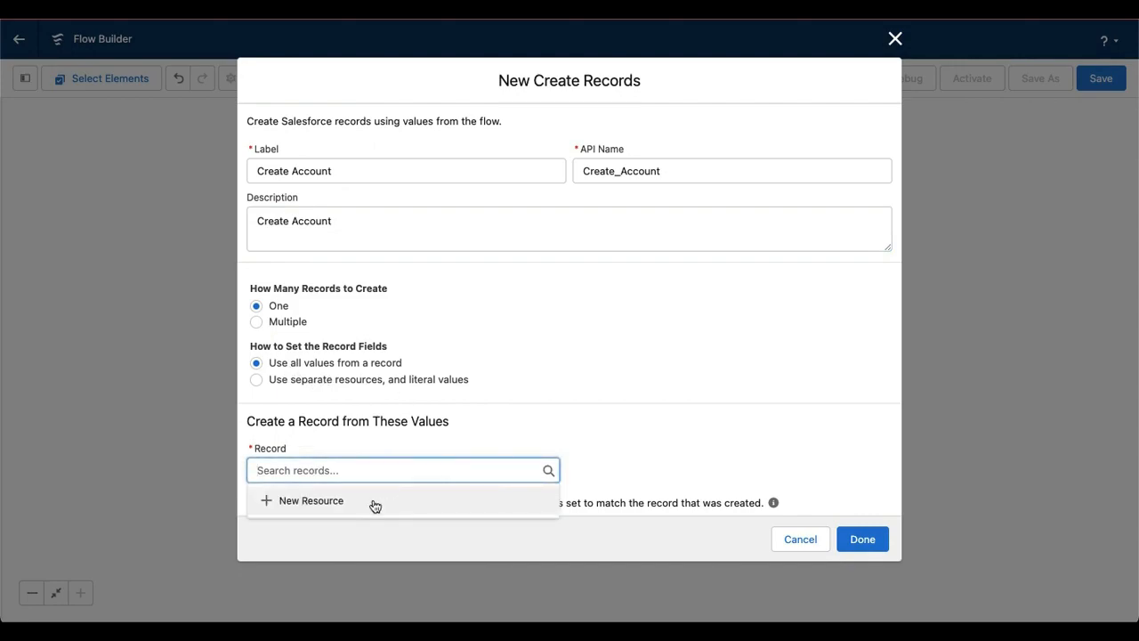
pyautogui.click(347, 401)
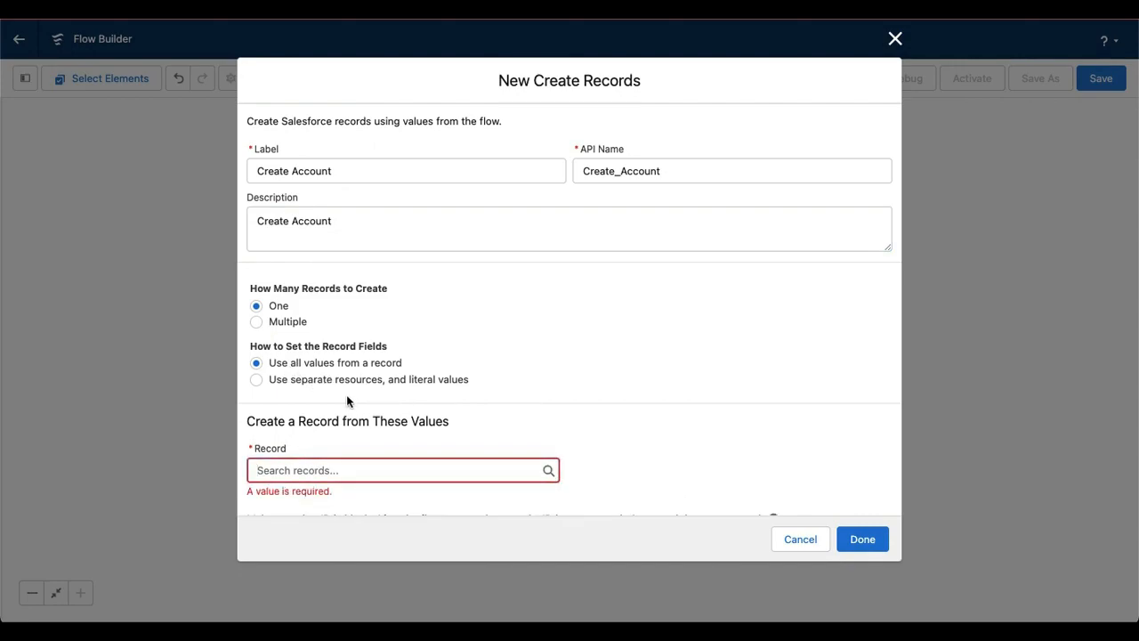
pyautogui.click(256, 380)
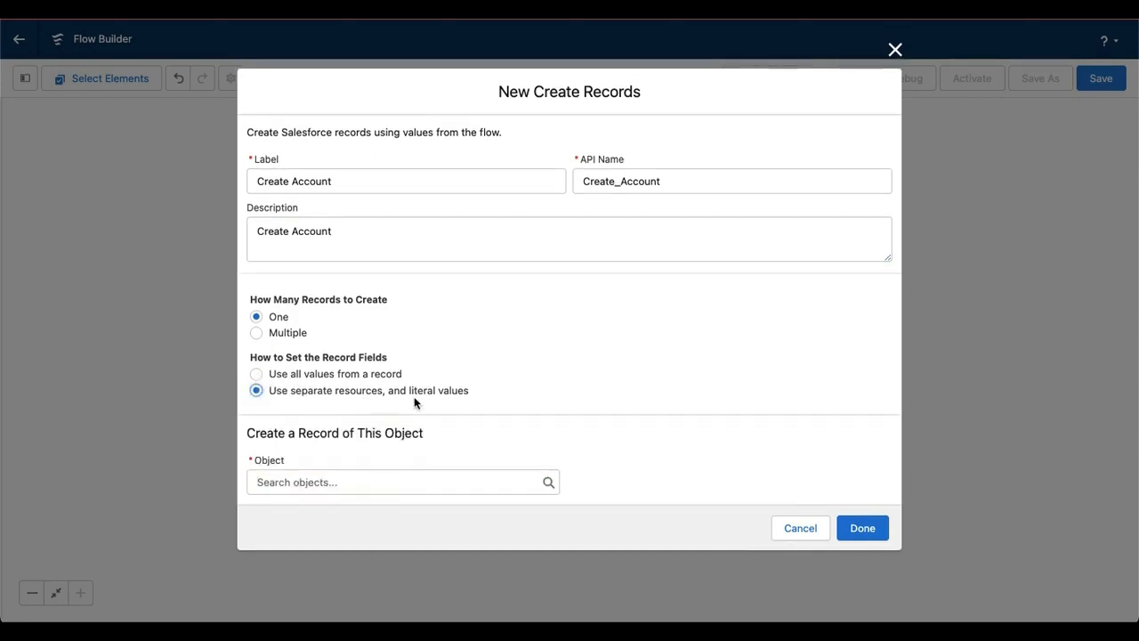
pyautogui.click(366, 483)
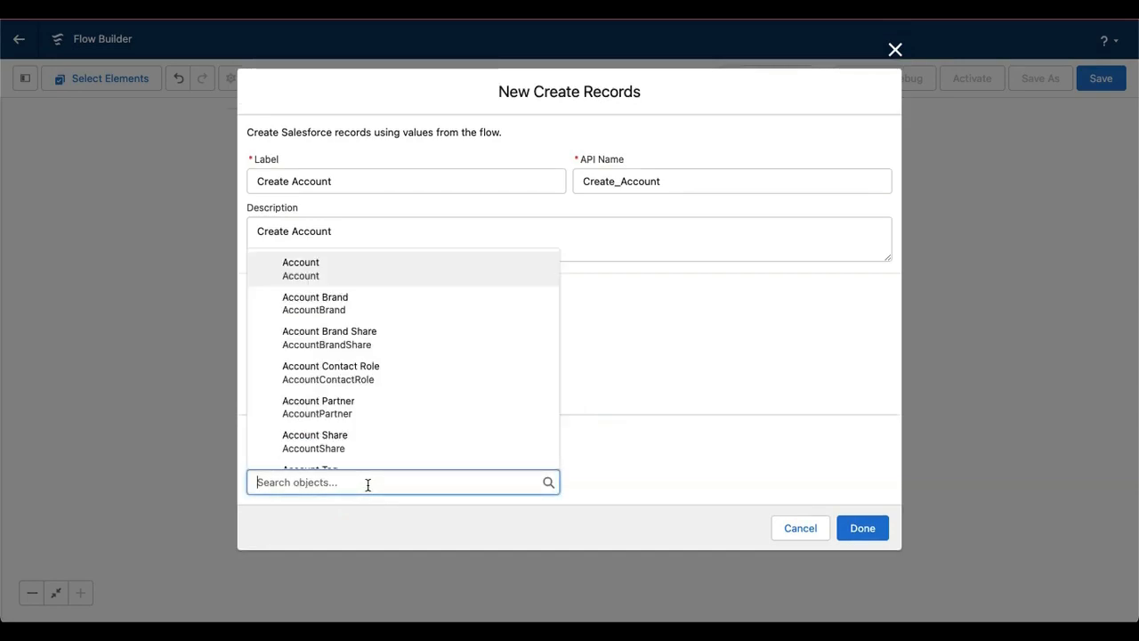
pyautogui.click(314, 286)
pyautogui.scroll(-3, 626, 440)
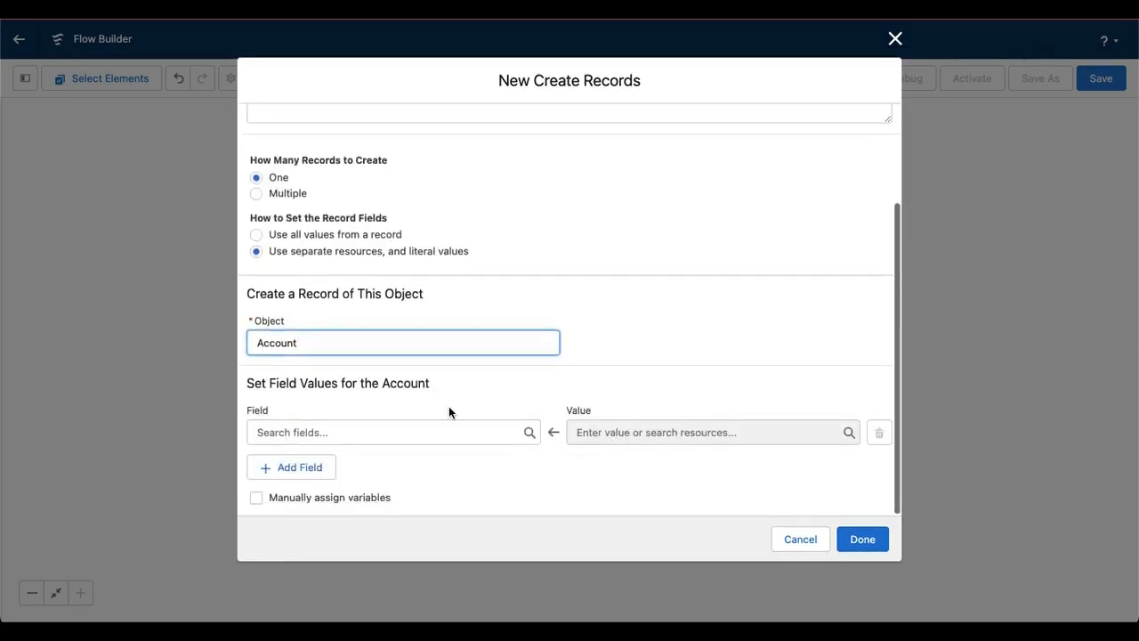
# Add the Name and Phone fields to the field values set for the Account
pyautogui.click(414, 430)
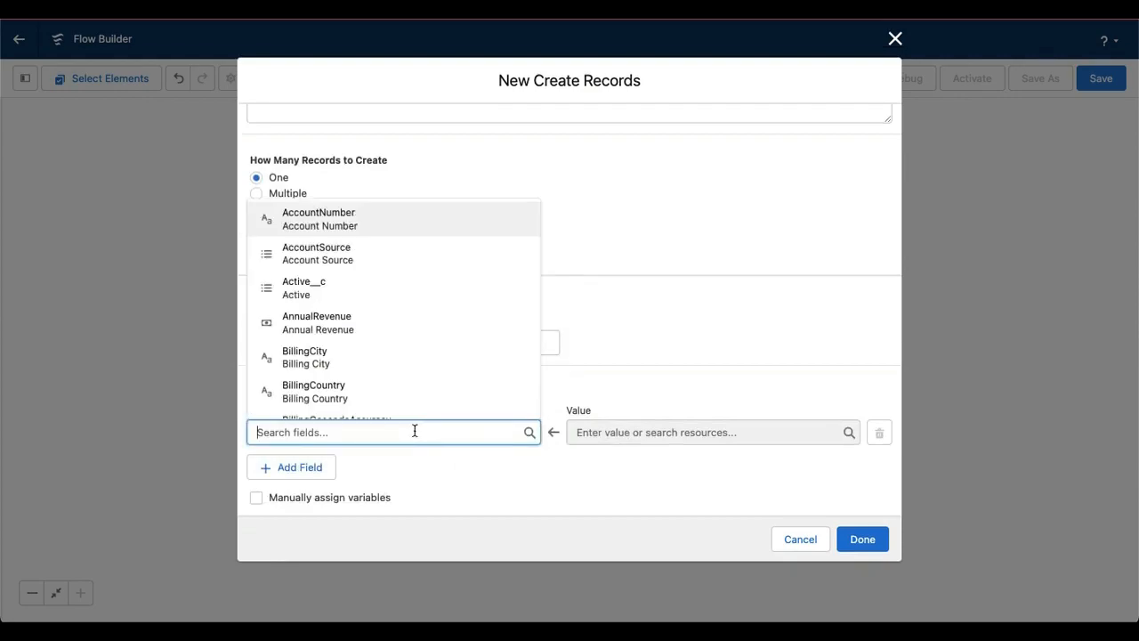
pyautogui.write('N')
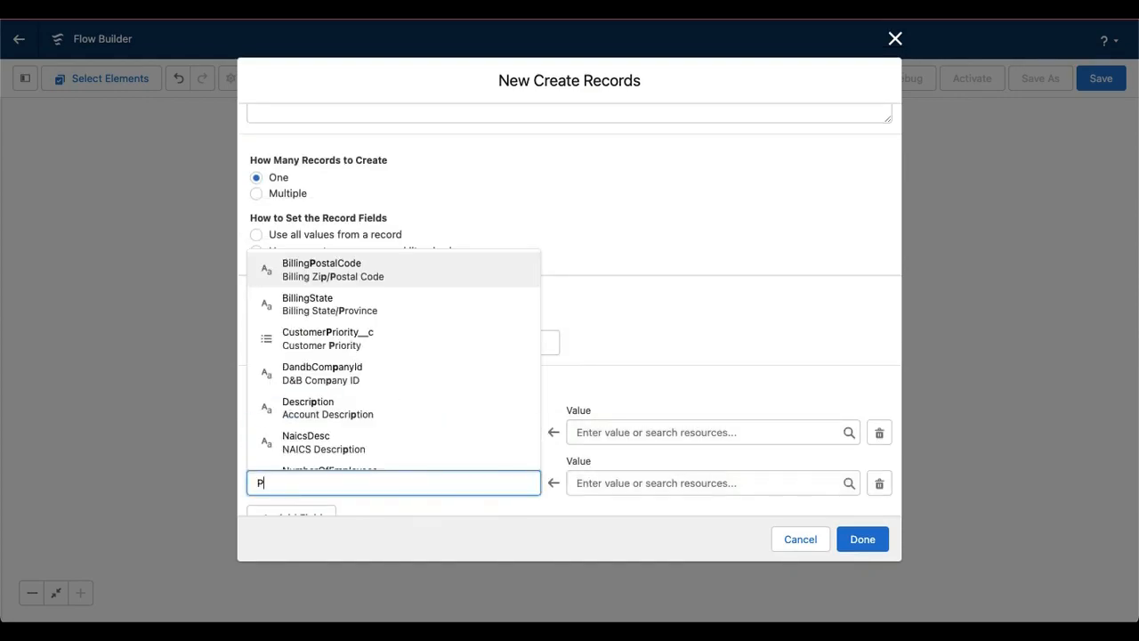
pyautogui.write('hone')
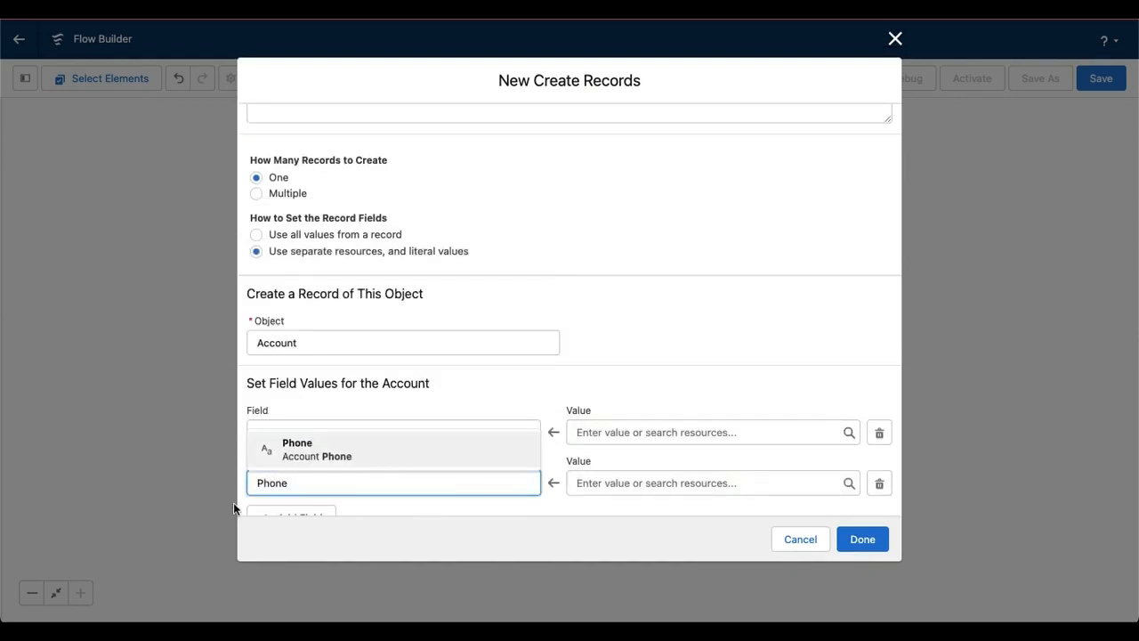
pyautogui.click(320, 452)
pyautogui.scroll(-2, 463, 445)
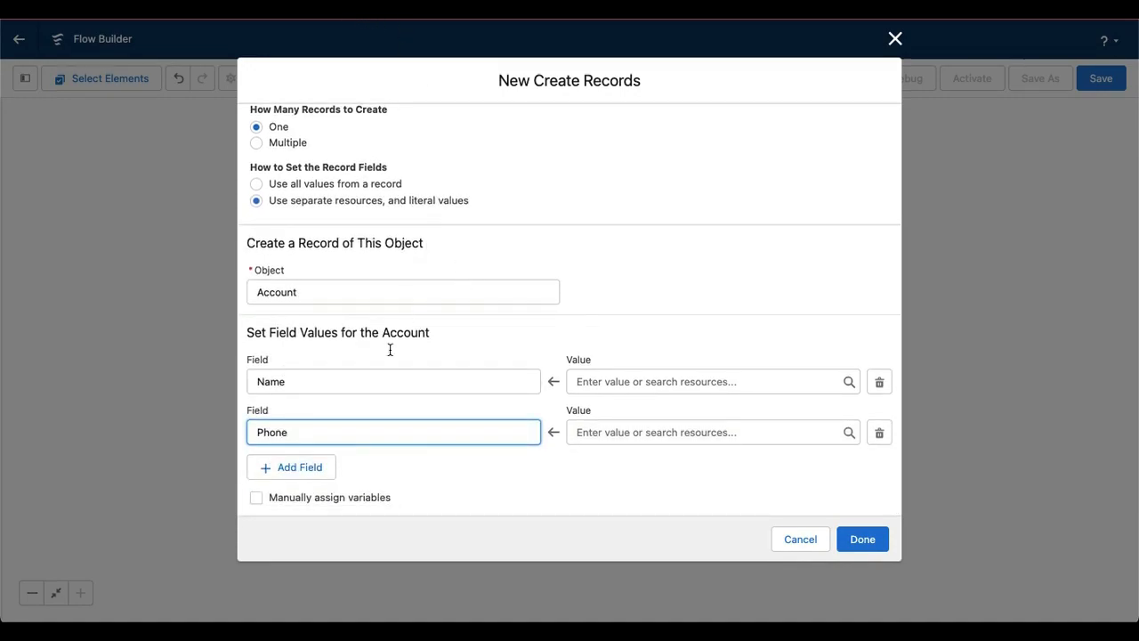
pyautogui.click(701, 381)
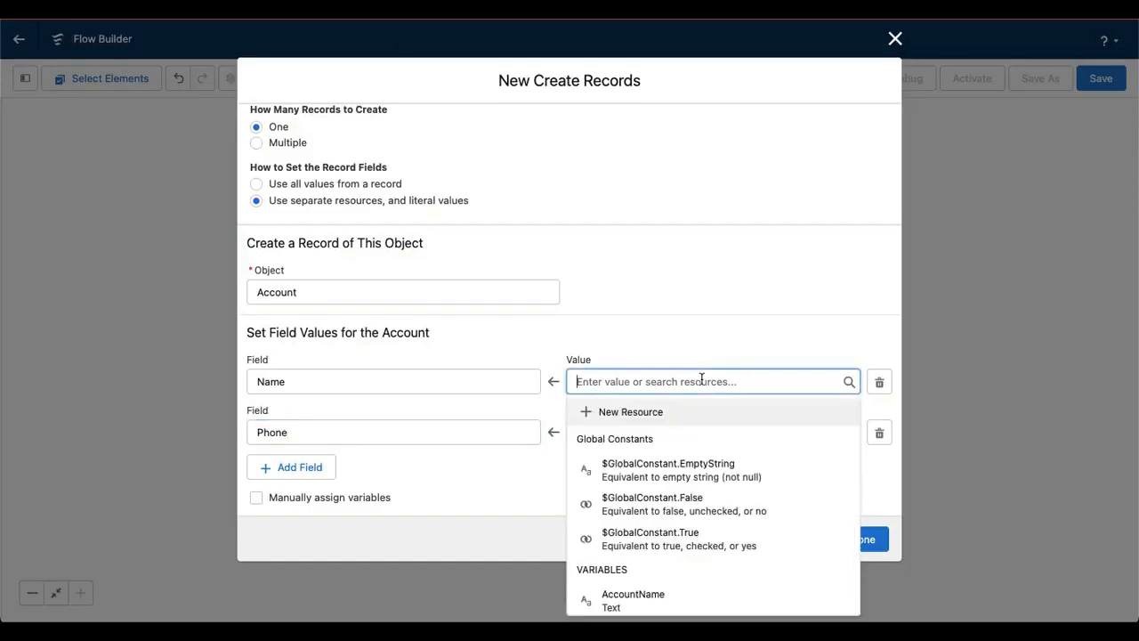
pyautogui.click(647, 419)
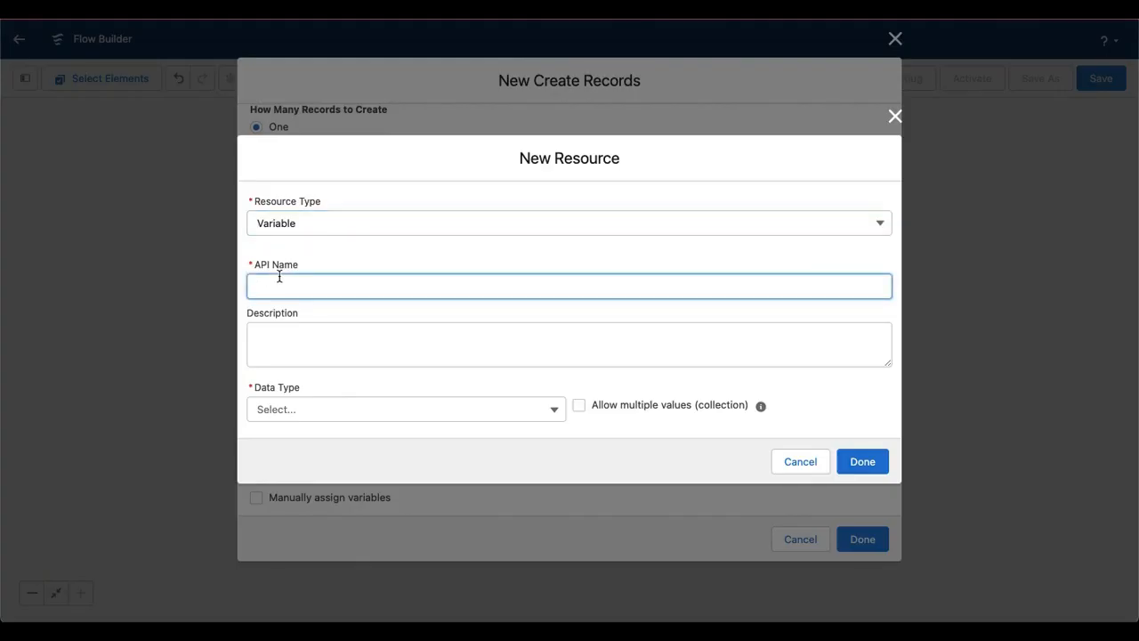
pyautogui.write('Account Name')
pyautogui.click(304, 416)
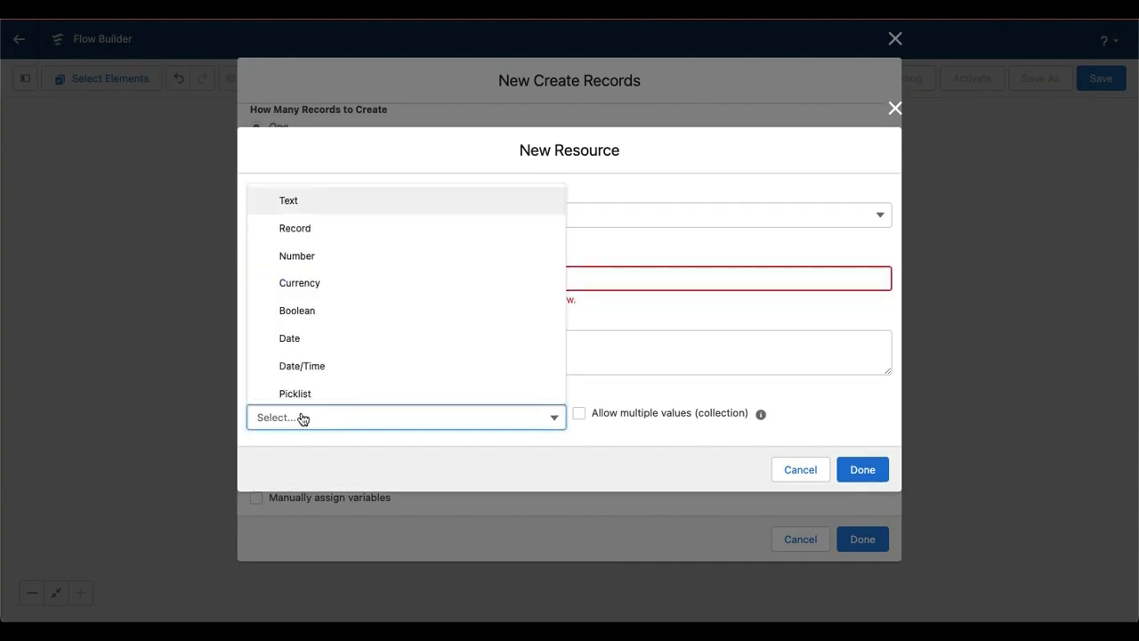
pyautogui.click(305, 202)
pyautogui.moveTo(337, 230); pyautogui.dragTo(255, 230)
pyautogui.hotkey('ctrl', 'c')
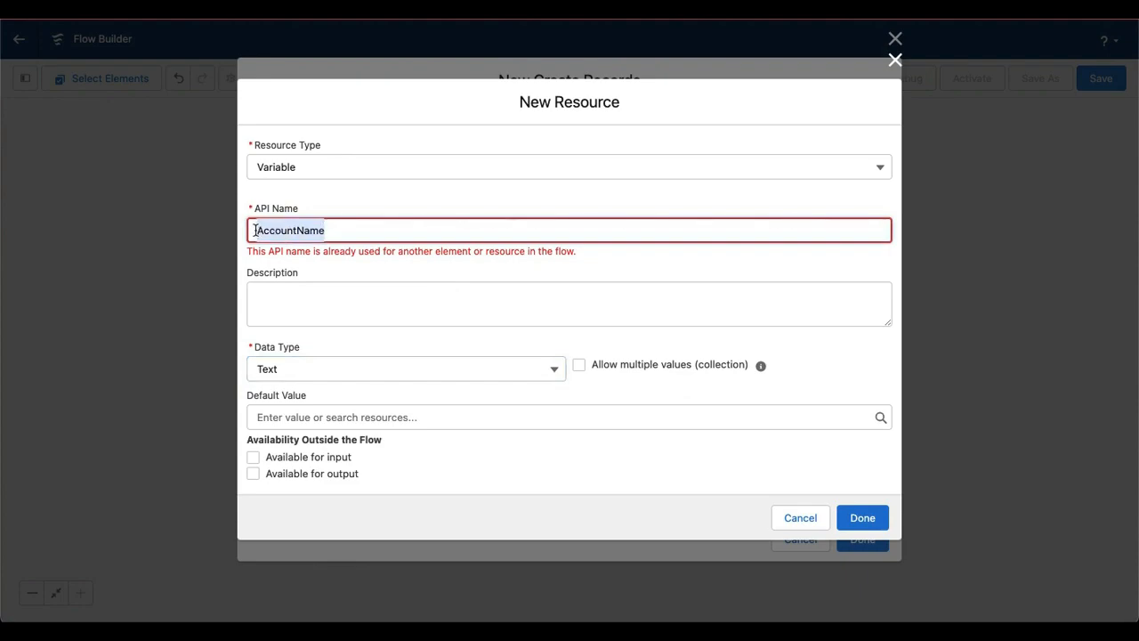
pyautogui.click(324, 304)
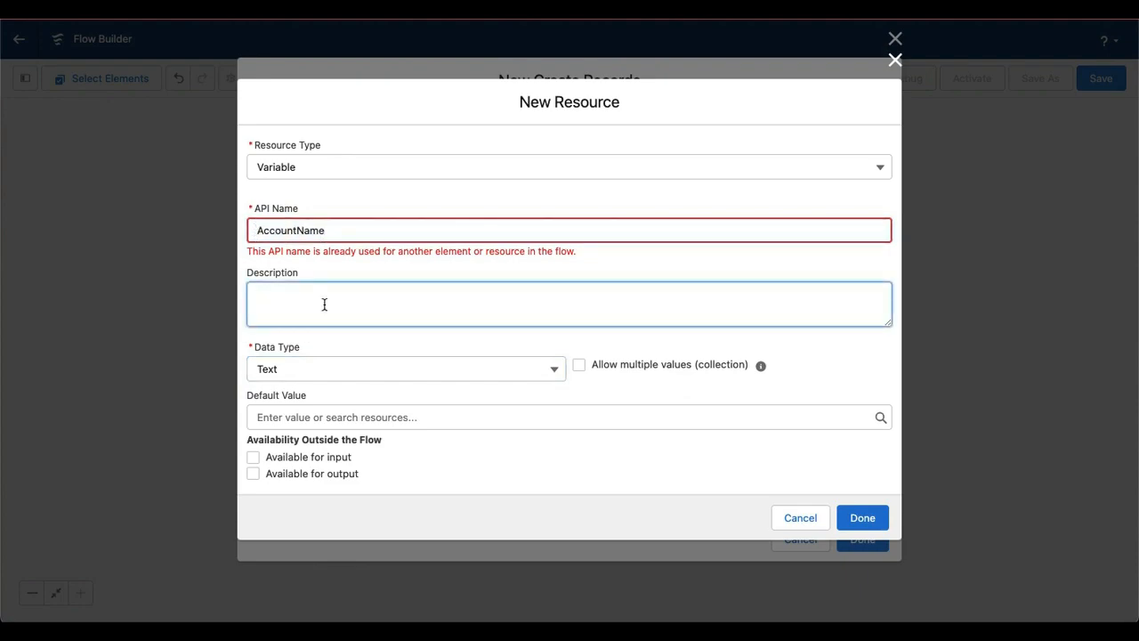
pyautogui.hotkey('ctrl', 'v')
pyautogui.click(253, 458)
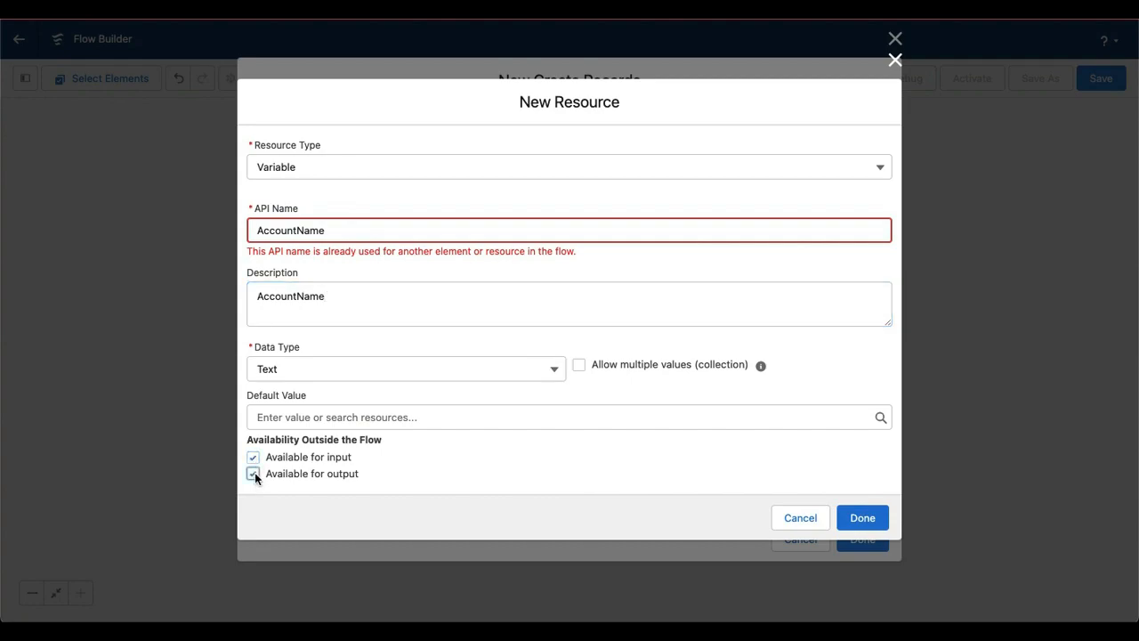
pyautogui.click(800, 518)
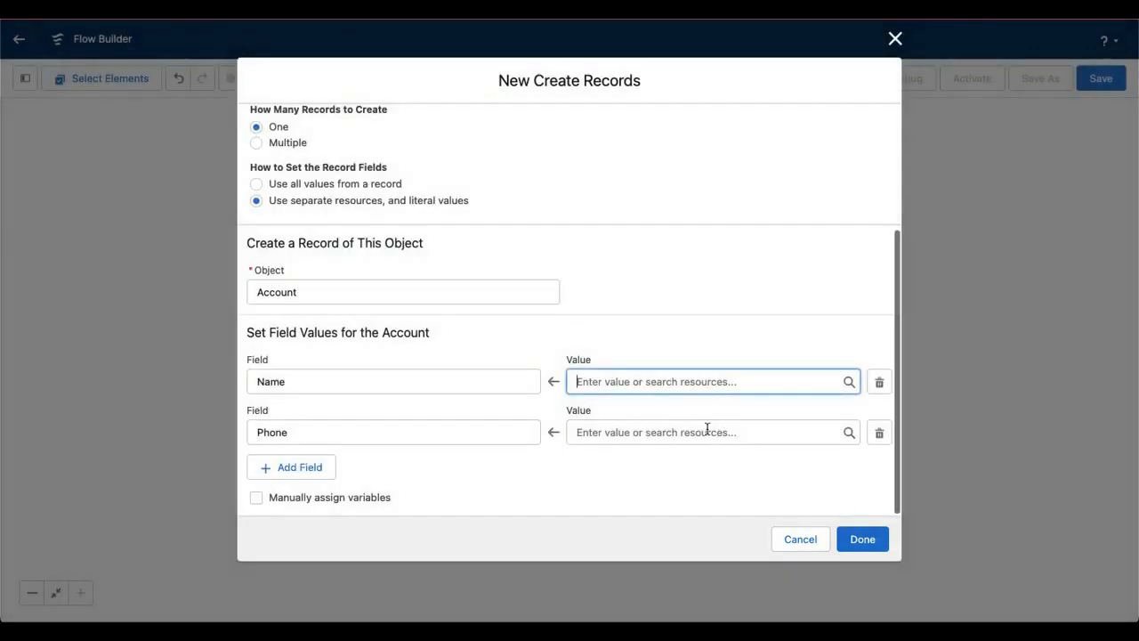
# Assign the existing AccountName variable as the value of the account's Name field
pyautogui.click(643, 389)
pyautogui.scroll(-1, 667, 534)
pyautogui.click(628, 545)
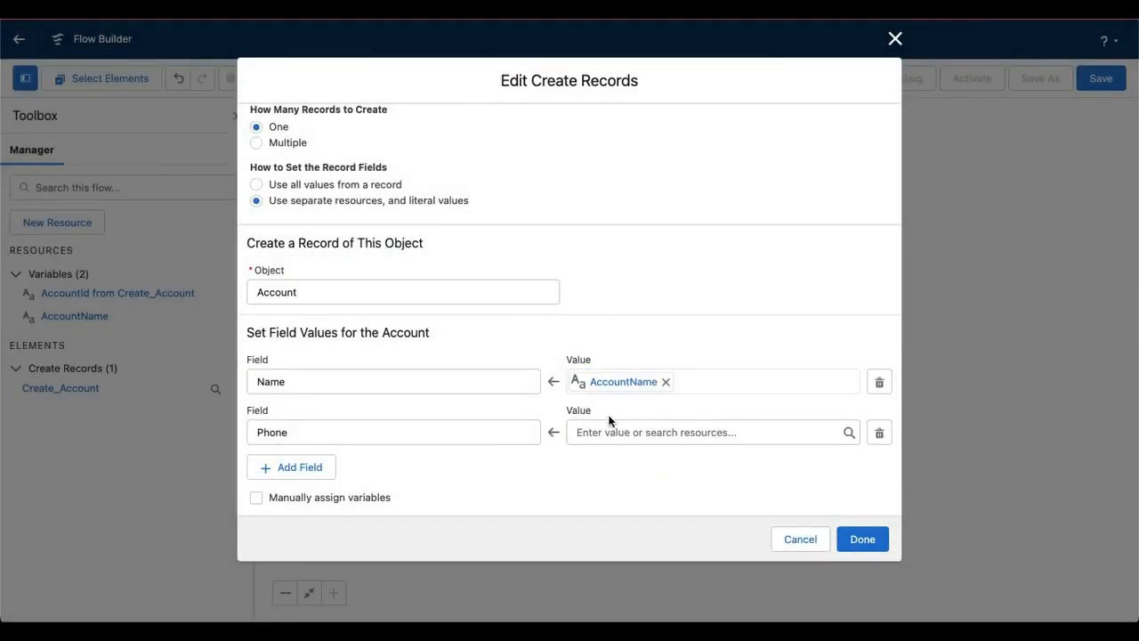
# Start a new variable resource for the Phone field's value, with API name and description "Phone"
pyautogui.click(610, 427)
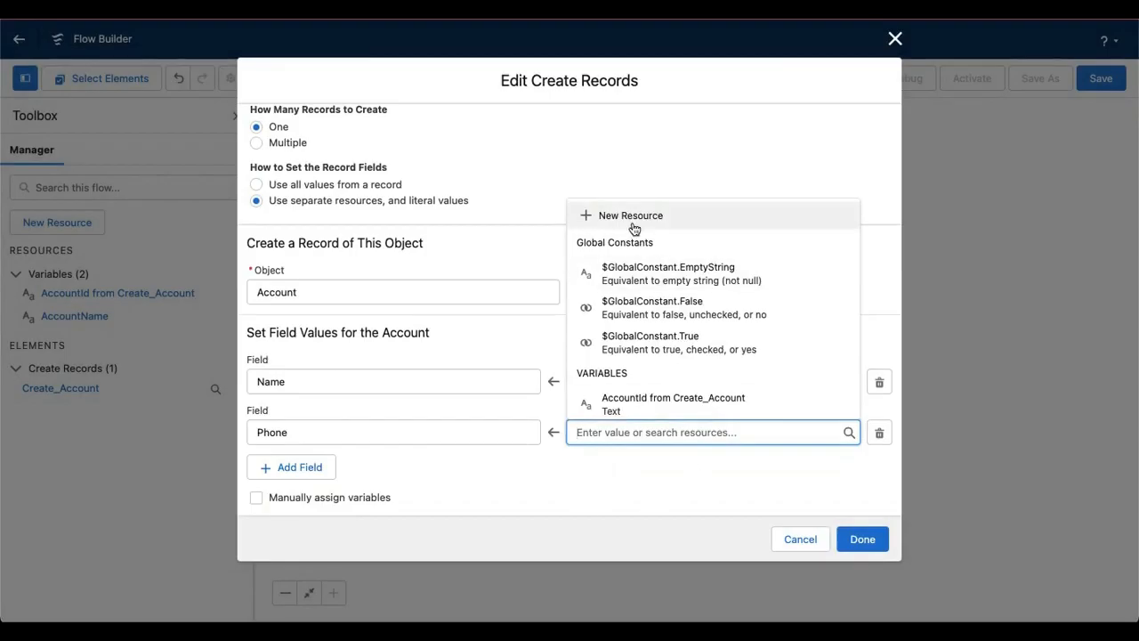
pyautogui.click(635, 224)
pyautogui.click(331, 263)
pyautogui.click(331, 272)
pyautogui.click(284, 291)
pyautogui.write('Pn')
pyautogui.click(295, 362)
pyautogui.doubleClick(269, 287)
pyautogui.hotkey('ctrl', 'c')
pyautogui.click(316, 349)
pyautogui.hotkey('ctrl', 'v')
# Make the Phone variable a Text type available for input and output, and finish the Create Records element with it
pyautogui.click(344, 414)
pyautogui.click(303, 191)
pyautogui.click(307, 450)
pyautogui.click(298, 466)
pyautogui.click(863, 511)
pyautogui.click(651, 478)
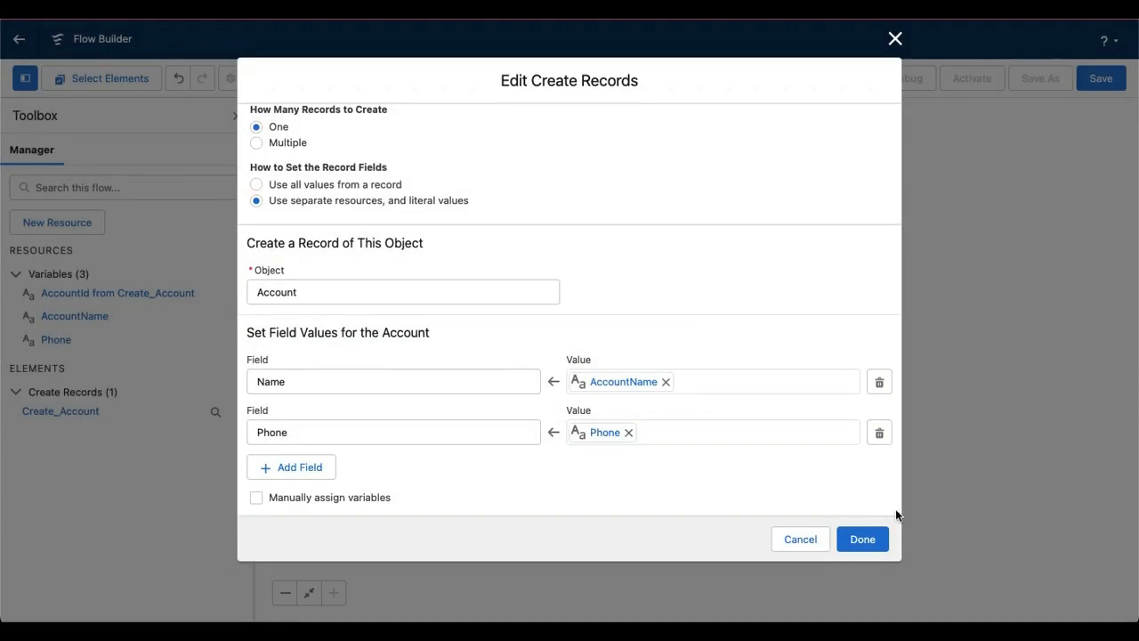
pyautogui.click(863, 539)
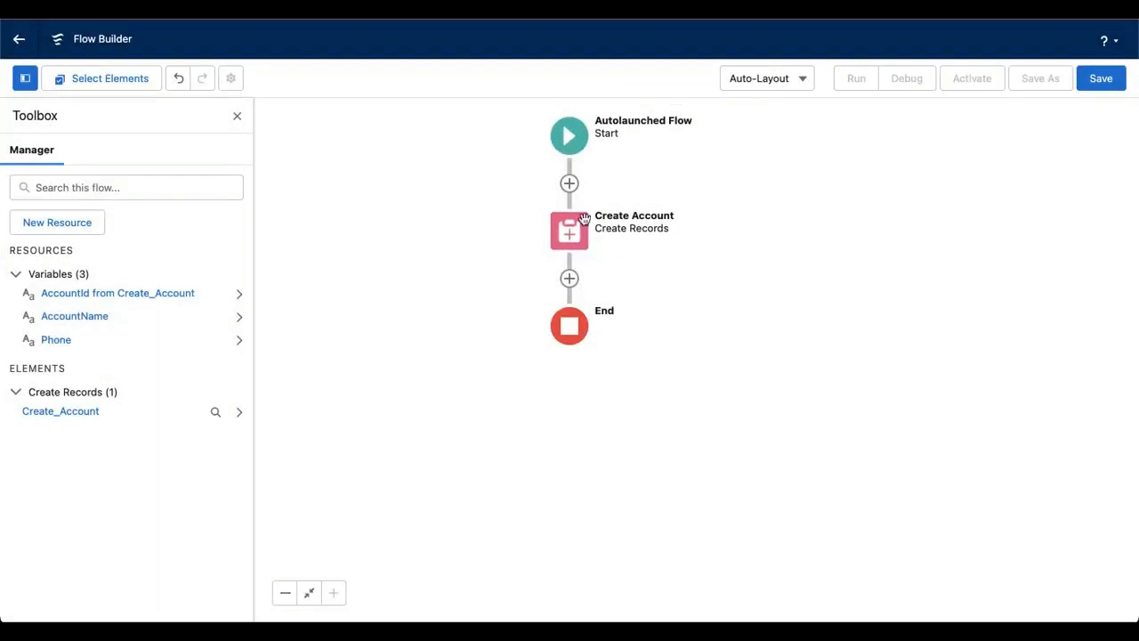
# Save the flow with the label and description "Create an account YT"
pyautogui.click(1101, 78)
pyautogui.click(323, 253)
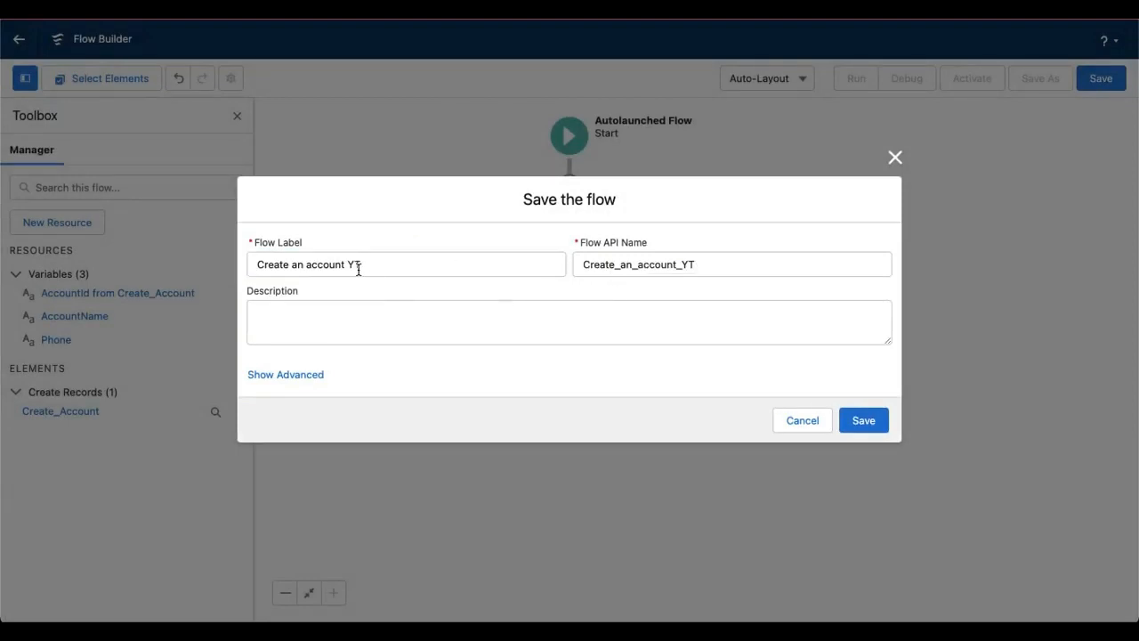
pyautogui.tripleClick(354, 265)
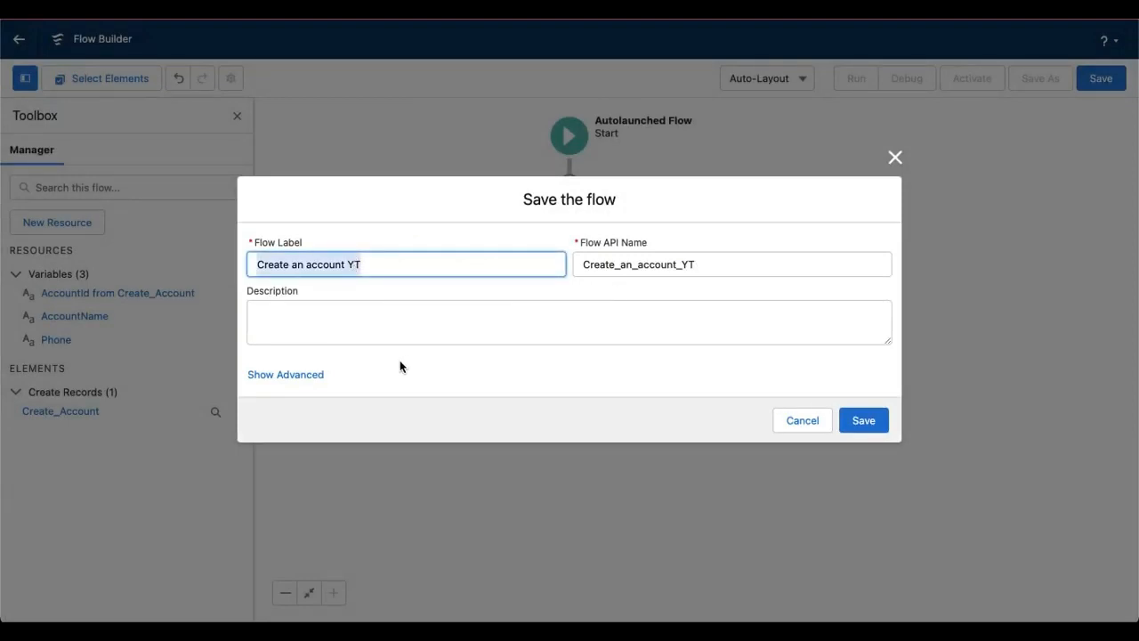
pyautogui.click(363, 320)
pyautogui.hotkey('ctrl', 'v')
pyautogui.click(859, 418)
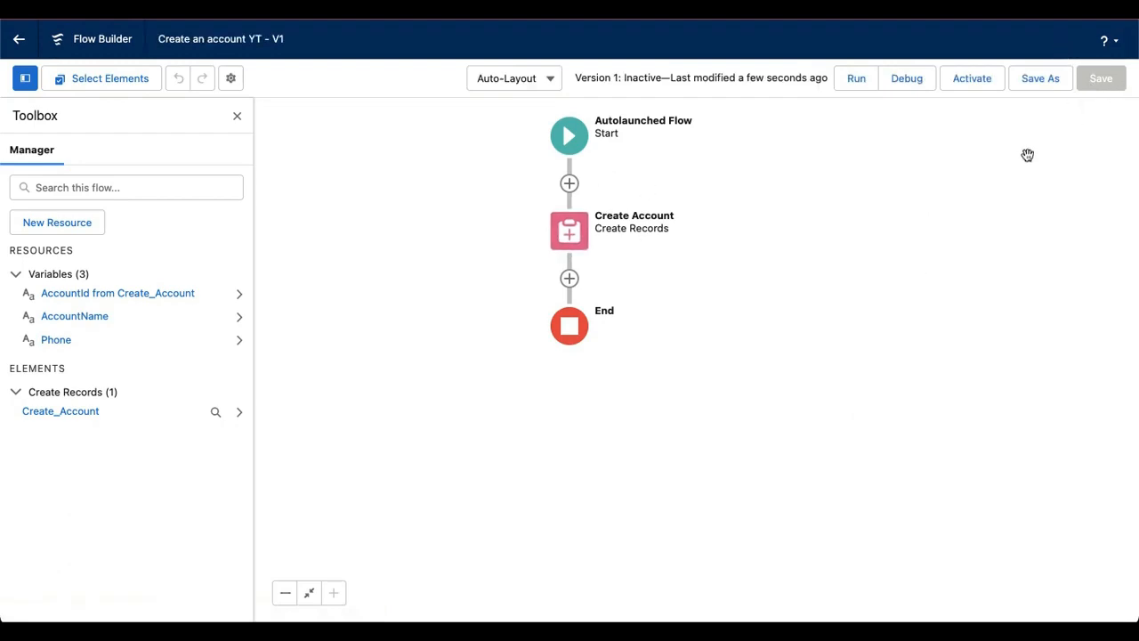
# Debug the flow with AccountName "Cuenta Creada desde el flow YT" and a phone number as input values
pyautogui.click(907, 78)
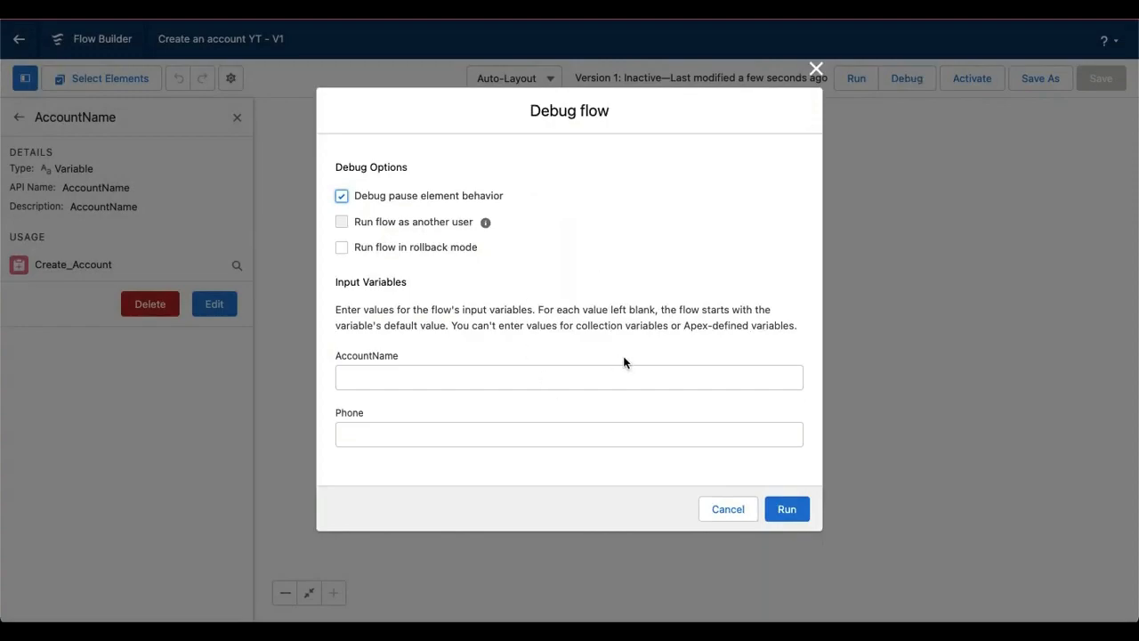
pyautogui.click(386, 379)
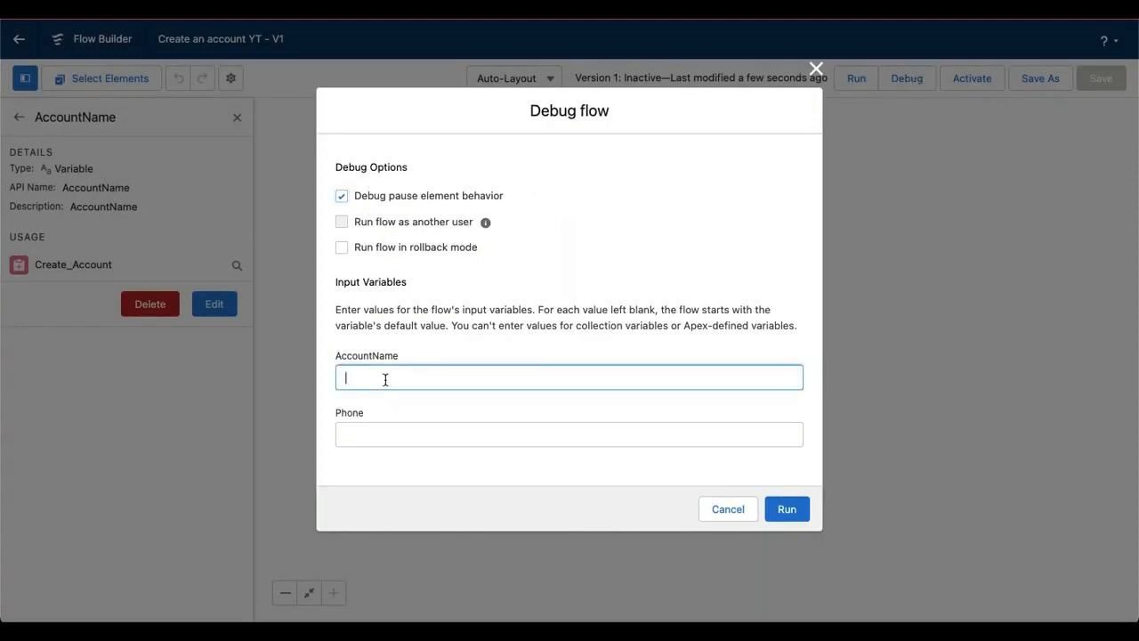
pyautogui.write('Cuenta Creada desde el flow YT')
pyautogui.press('Tab')
pyautogui.write('550912233')
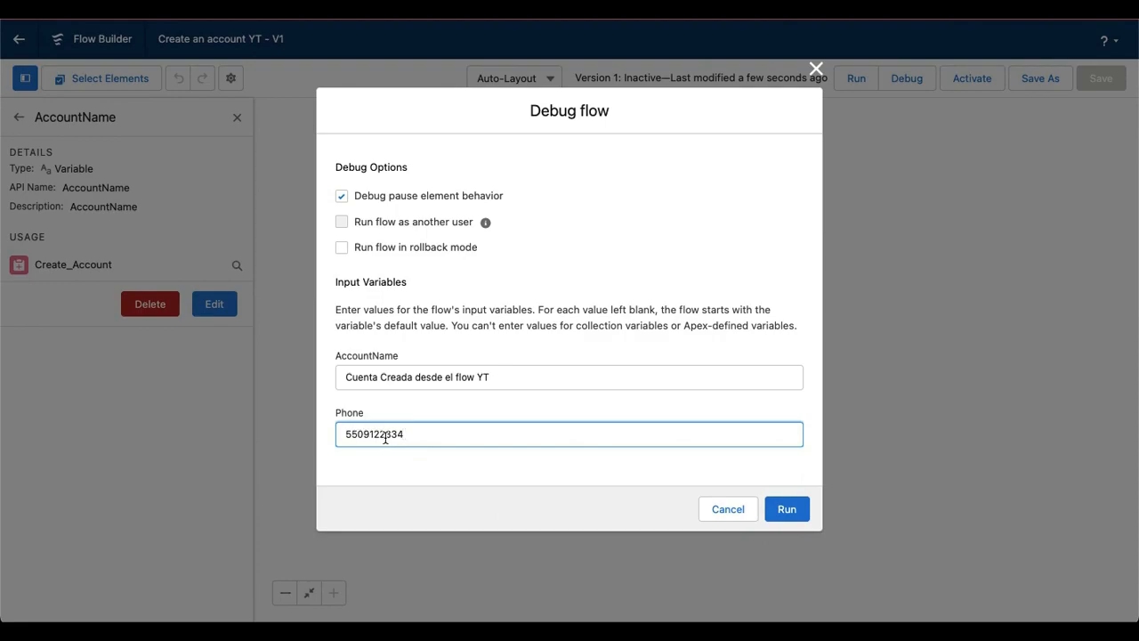
pyautogui.click(781, 512)
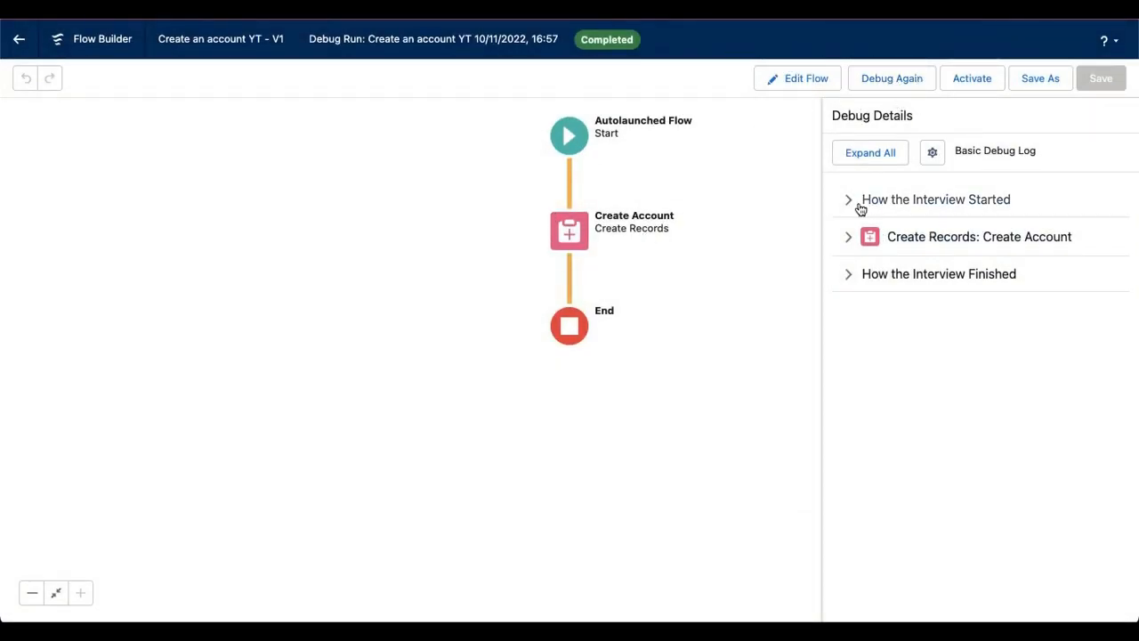
# Examine the Create Account debug details, comparing the AccountName variable with the value passed to the Name field
pyautogui.click(848, 241)
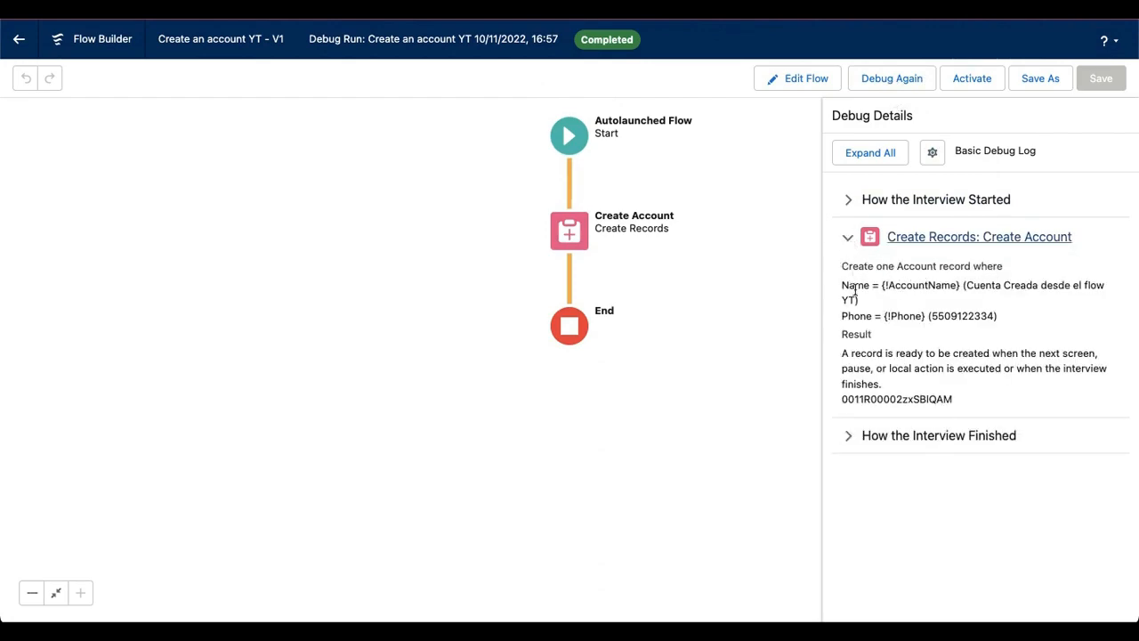
pyautogui.moveTo(965, 285); pyautogui.dragTo(998, 284)
pyautogui.moveTo(884, 284); pyautogui.dragTo(956, 285)
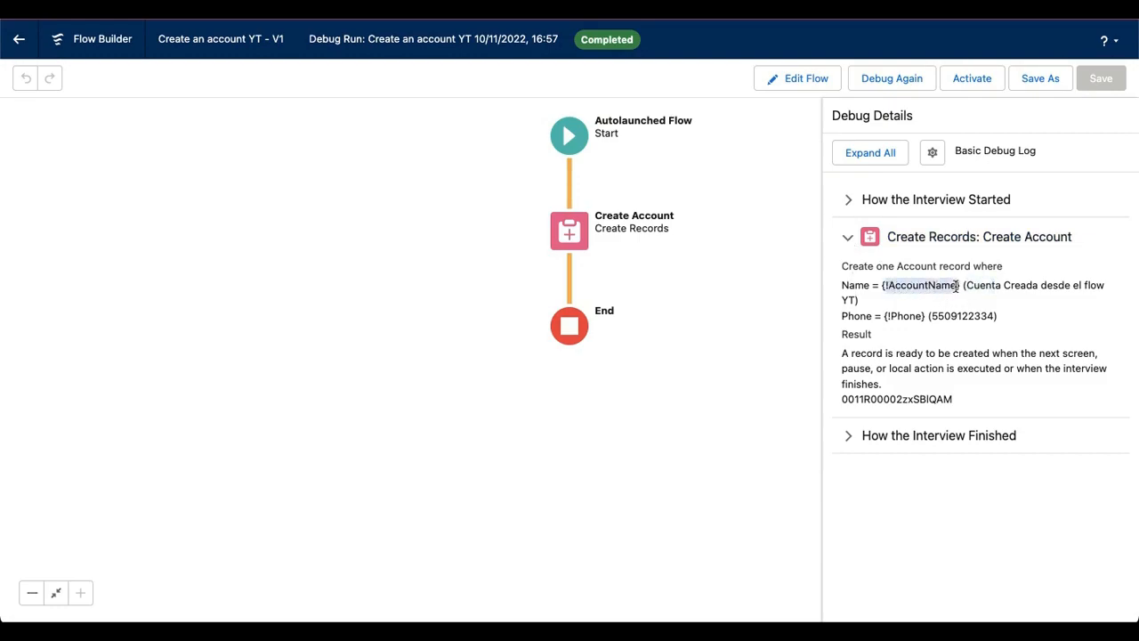
pyautogui.moveTo(965, 285); pyautogui.dragTo(1106, 288)
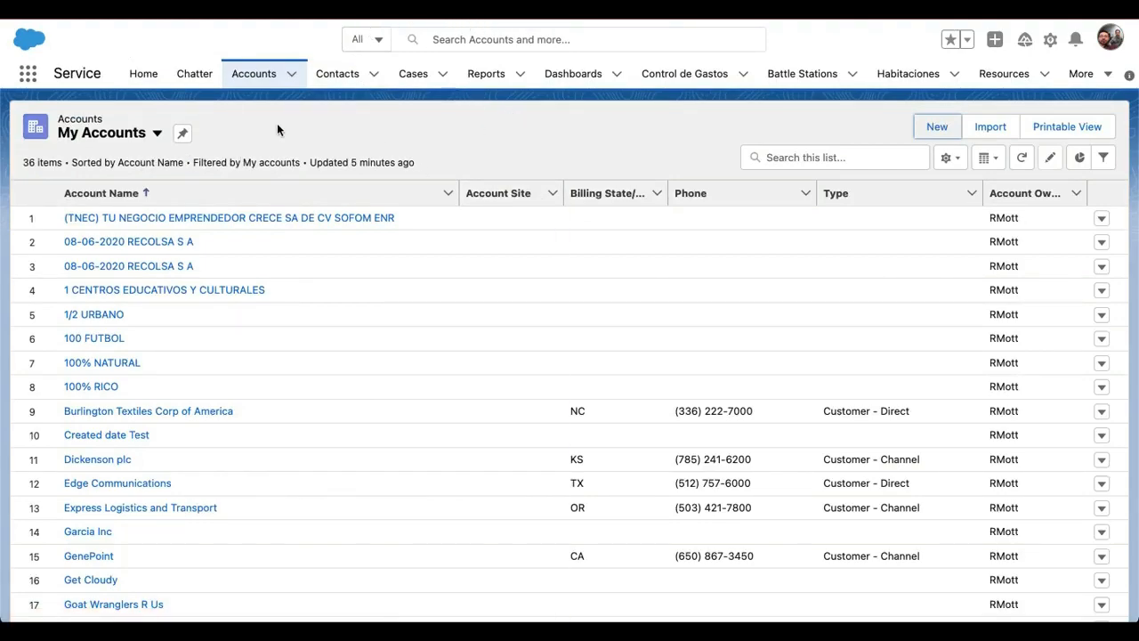
# Refresh the My Accounts list and open the newly created account's record through its record ID URL to check its details
pyautogui.press('super+r')
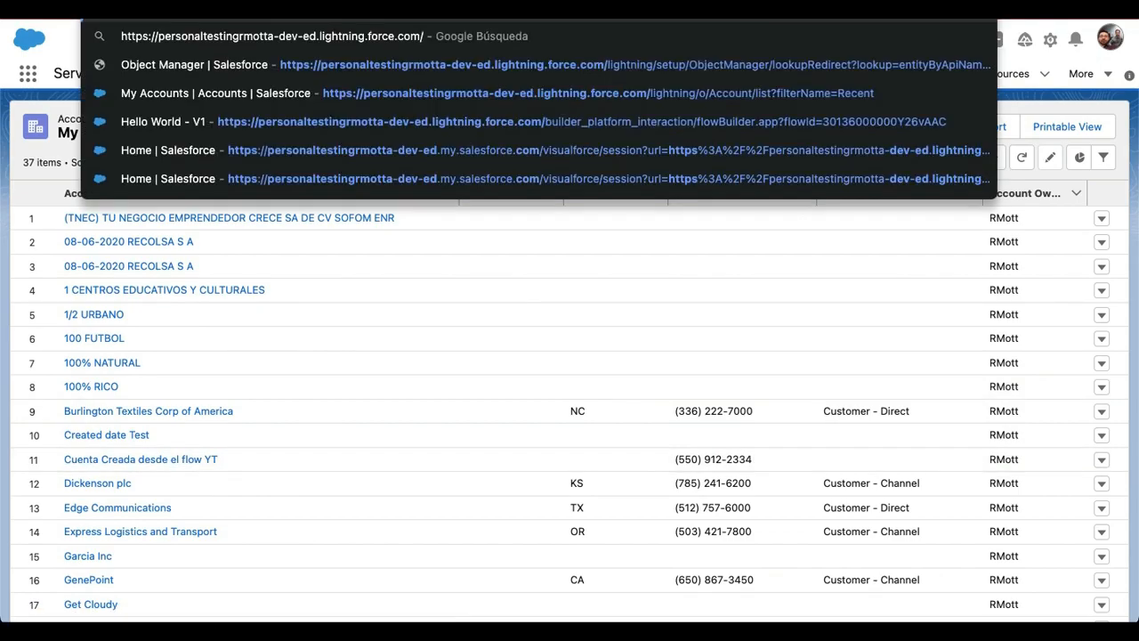
pyautogui.press('super+v')
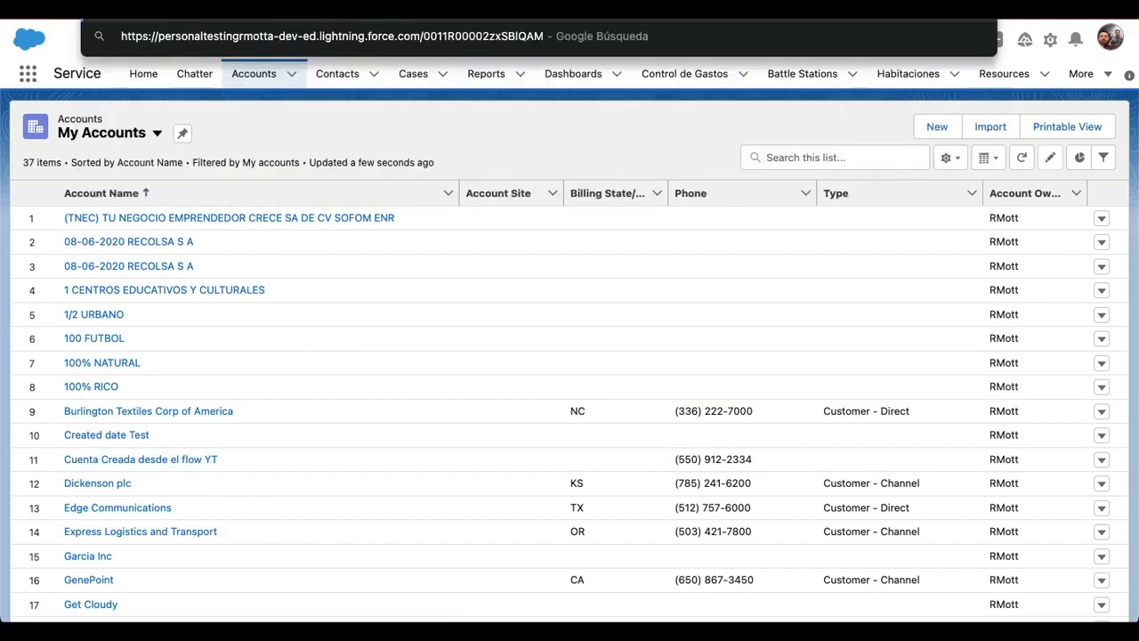
pyautogui.press('Return')
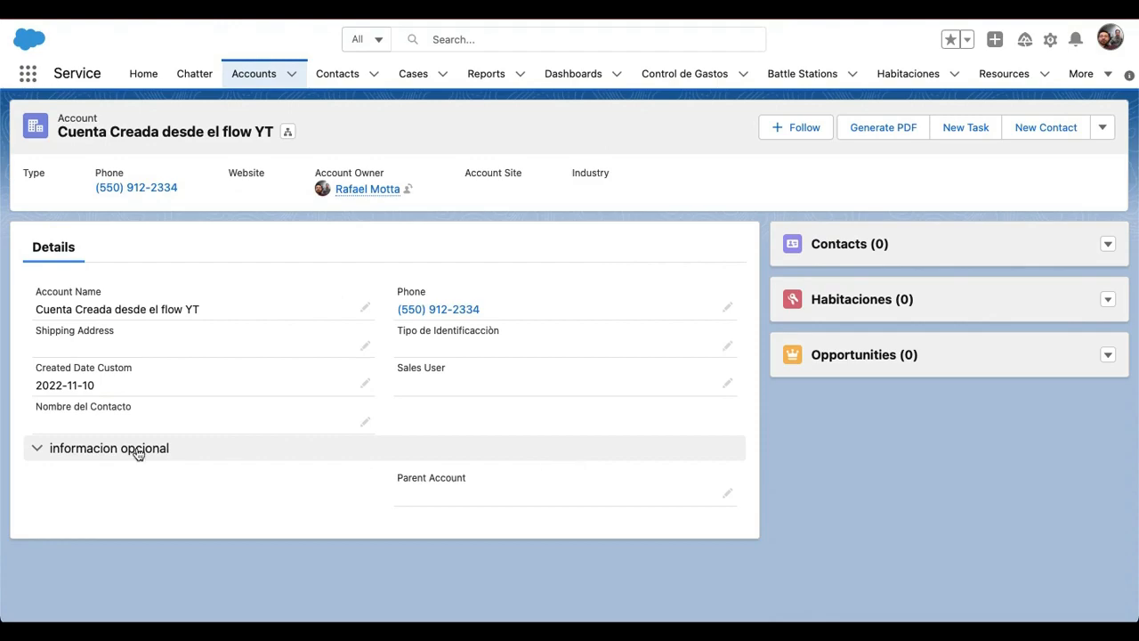
pyautogui.click(38, 449)
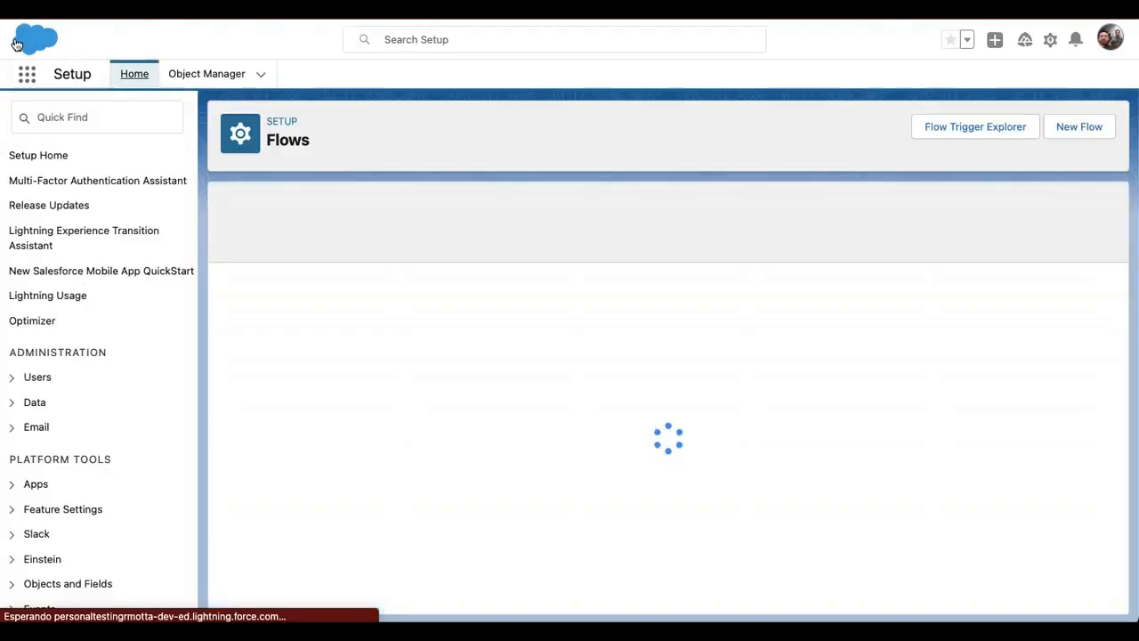
# Create another new flow of the Autolaunched Flow (No Trigger) type from the Flows setup page
pyautogui.click(1079, 127)
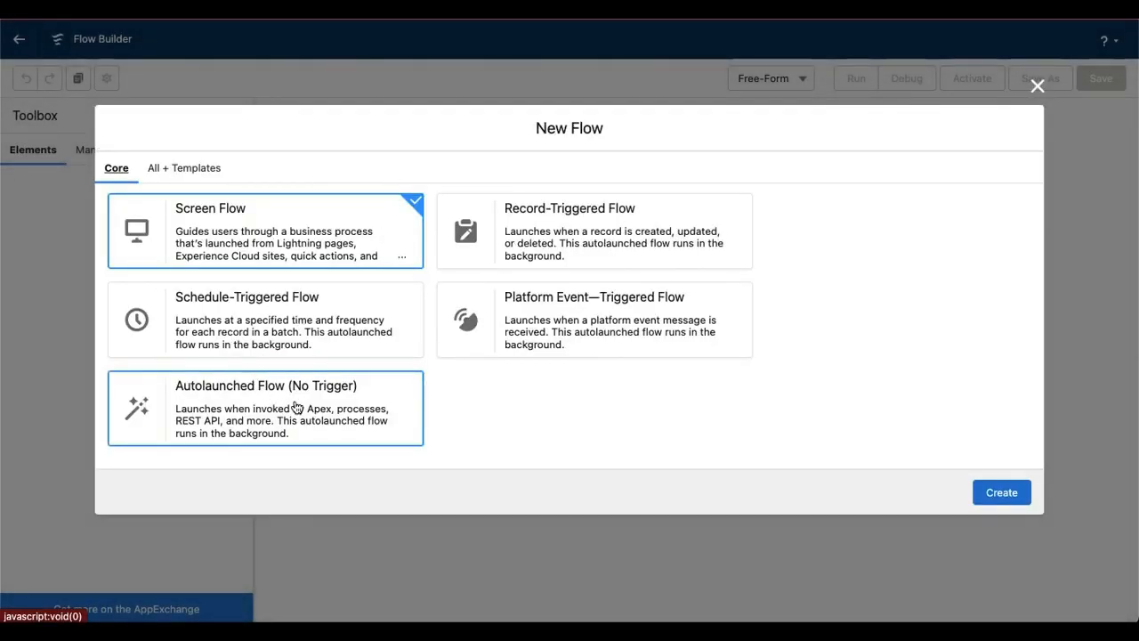
pyautogui.click(296, 407)
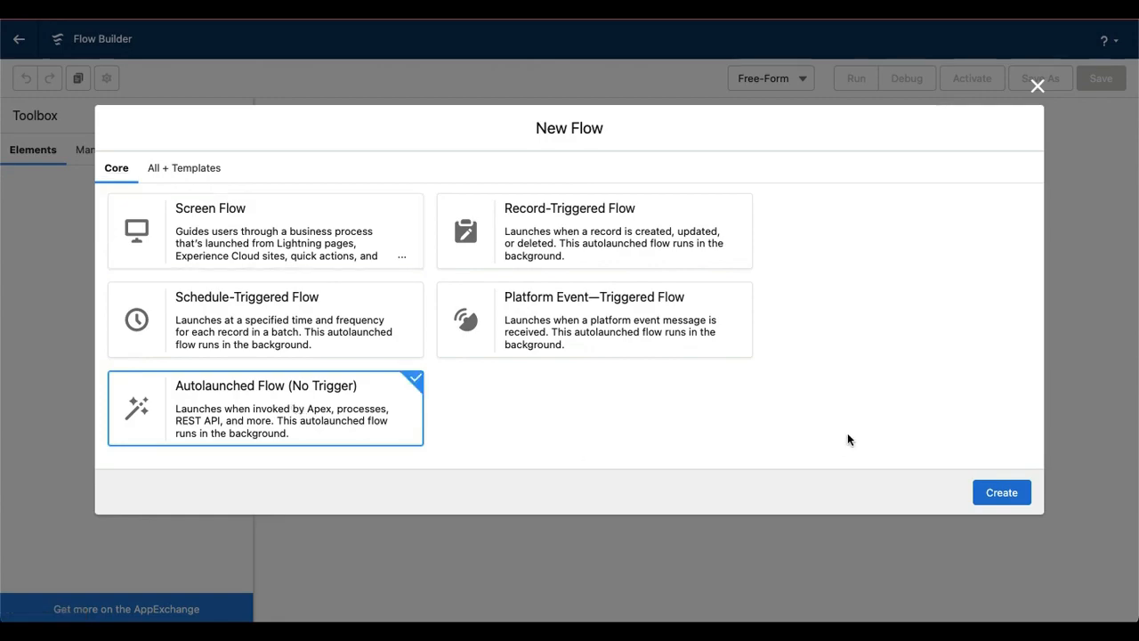
pyautogui.click(1001, 491)
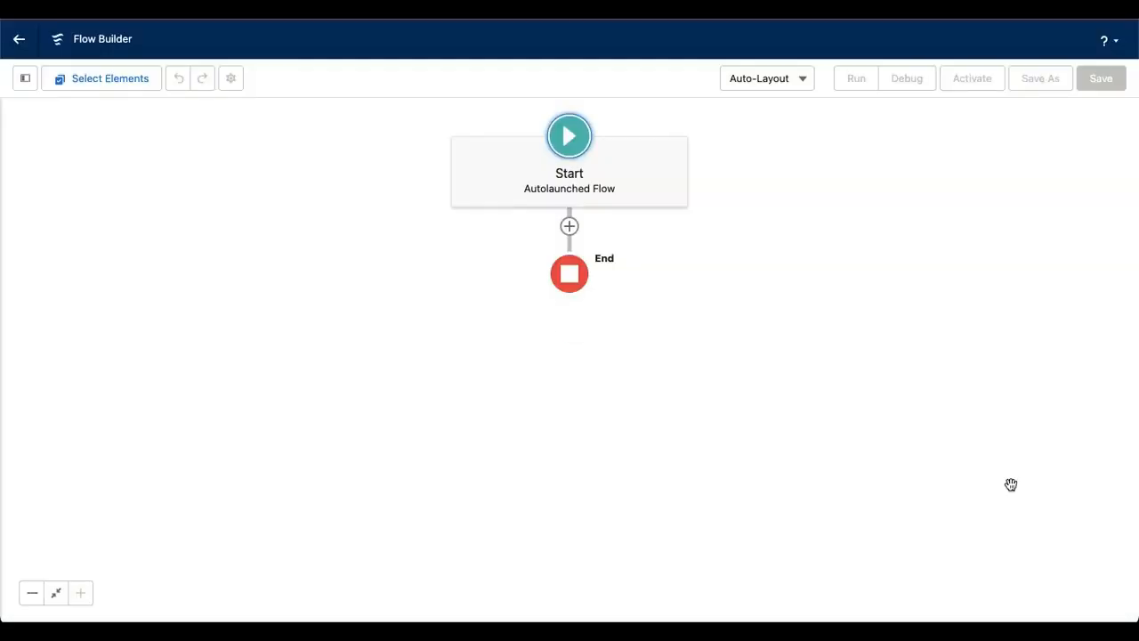
# Add a Get Records element with the label and description "Get Account" that retrieves records of the Account object
pyautogui.click(569, 227)
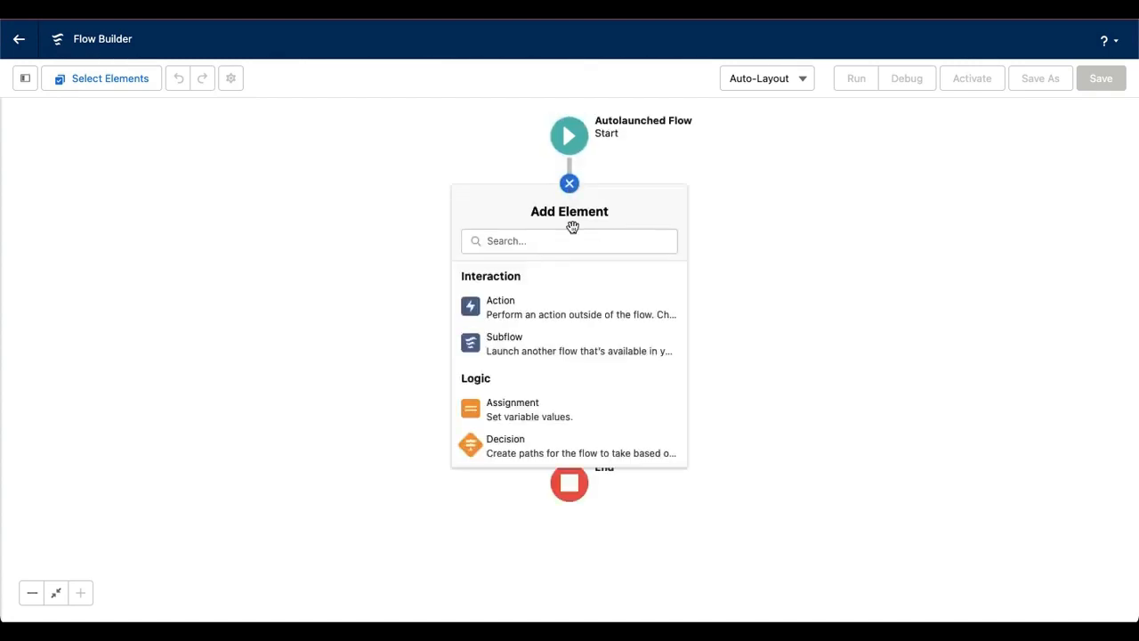
pyautogui.scroll(-3, 573, 414)
pyautogui.scroll(-2, 575, 416)
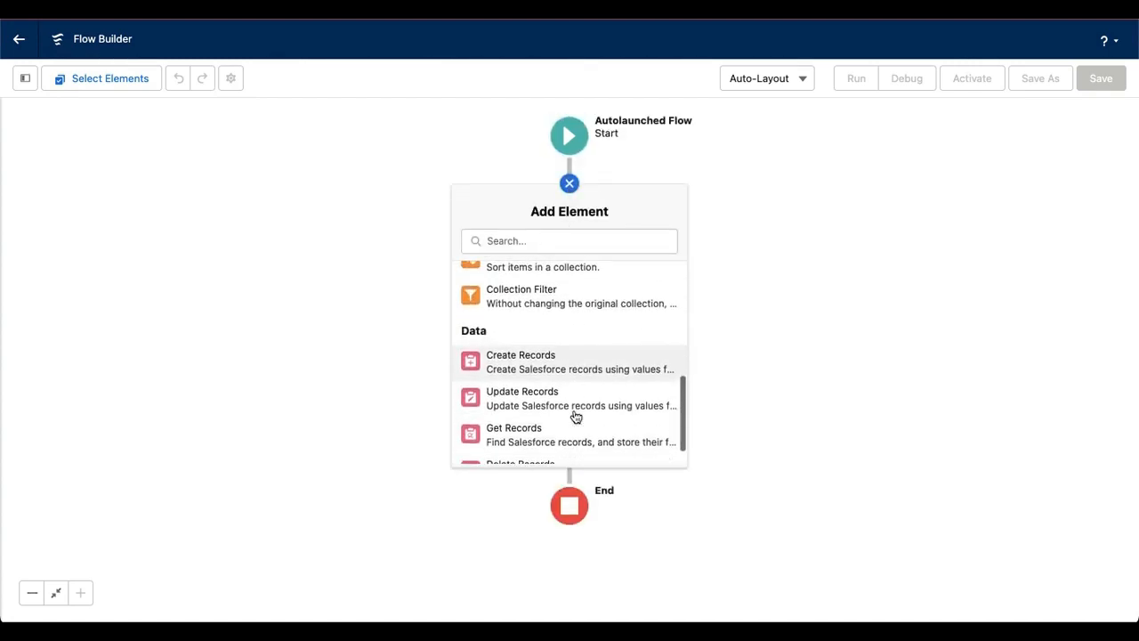
pyautogui.click(534, 430)
pyautogui.click(346, 254)
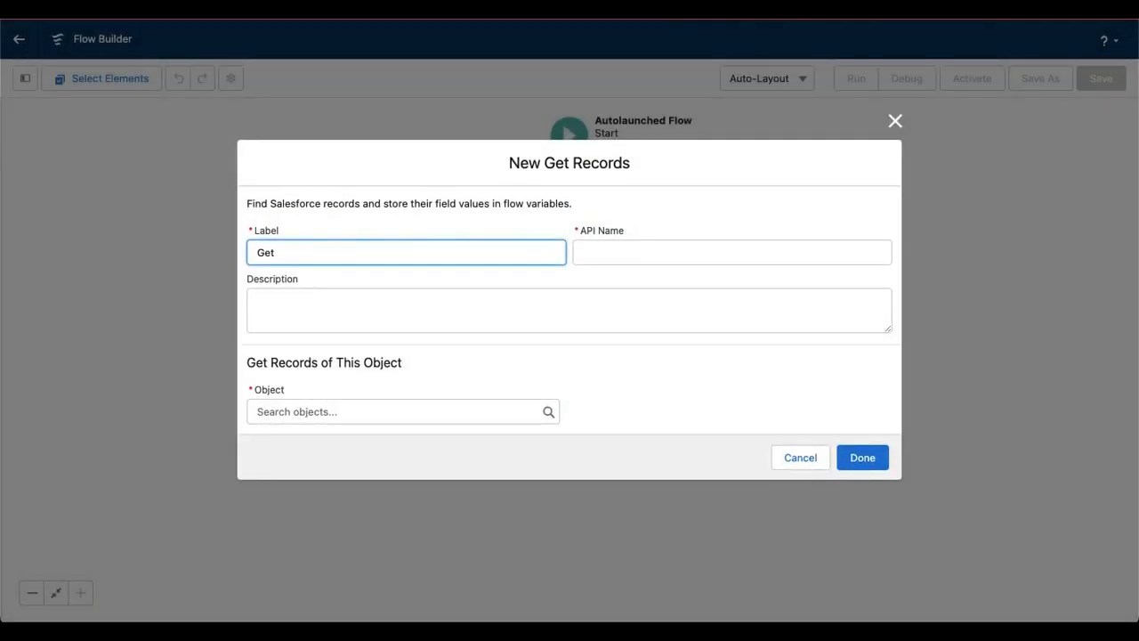
pyautogui.write('Get Acco')
pyautogui.write('unt')
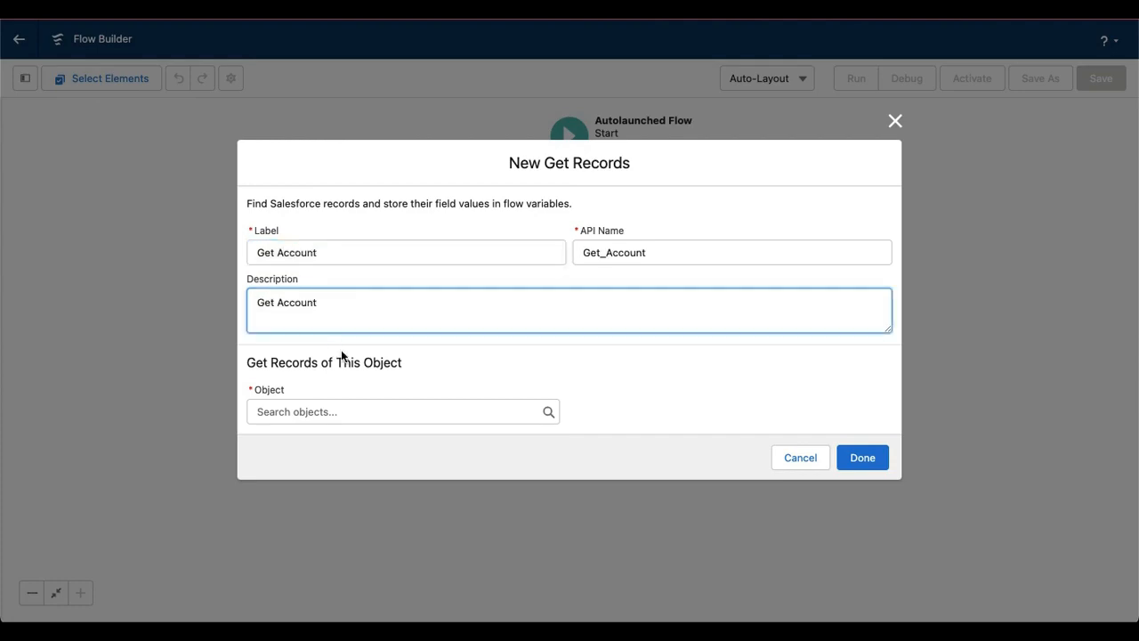
pyautogui.click(359, 359)
pyautogui.click(358, 403)
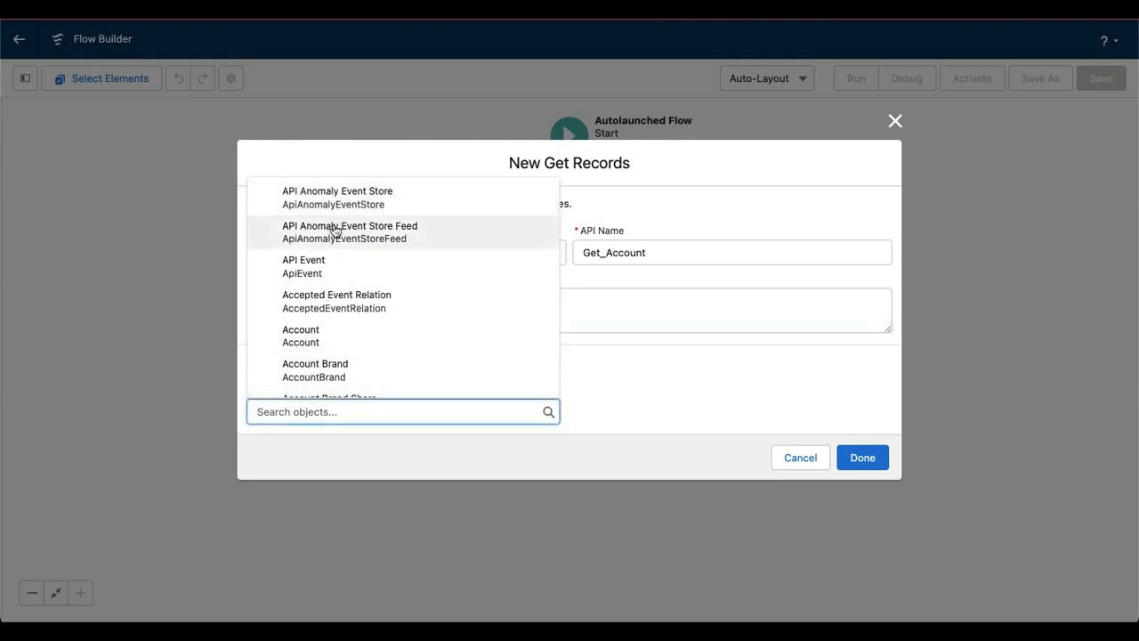
pyautogui.click(325, 335)
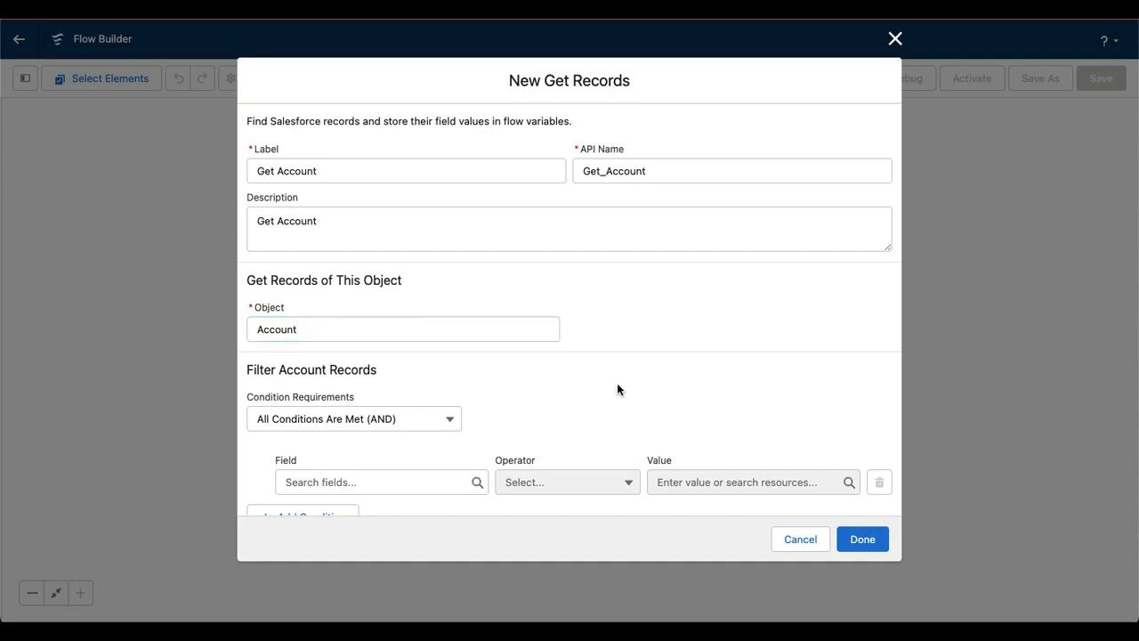
# Start the Account filter condition on the Name field with the Equals operator
pyautogui.scroll(-3, 617, 388)
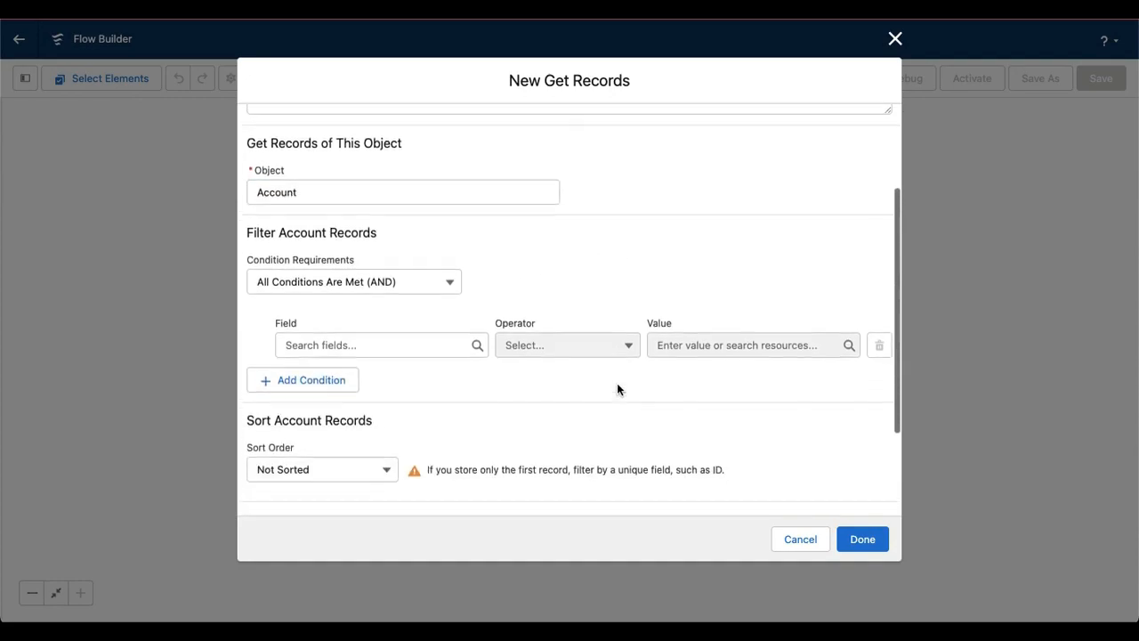
pyautogui.click(348, 342)
pyautogui.write('Account Name')
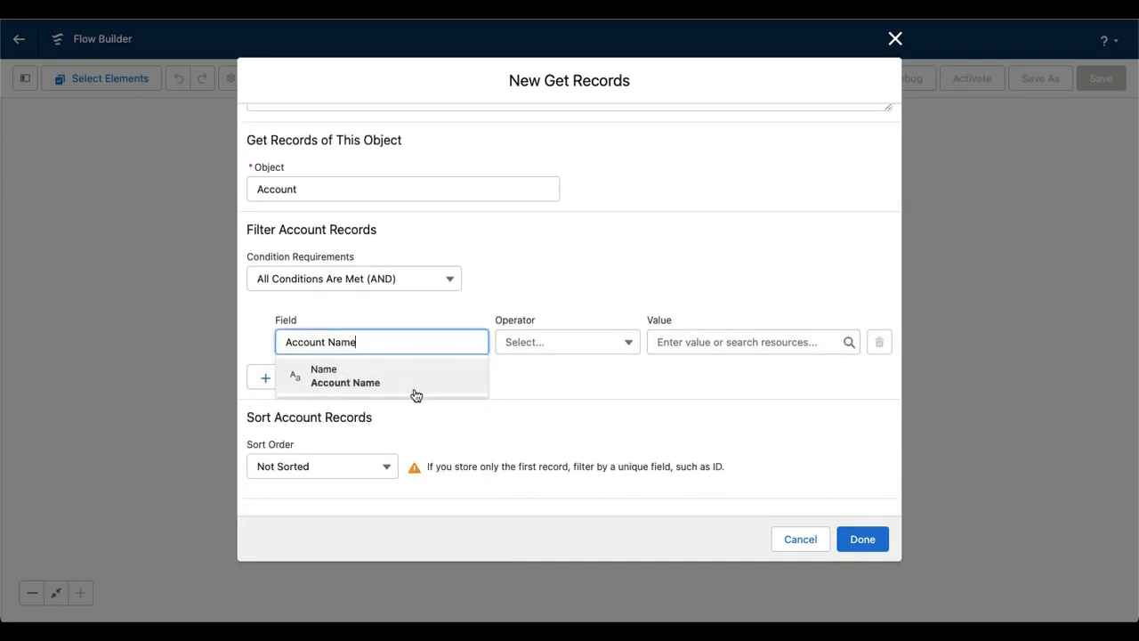
pyautogui.click(396, 389)
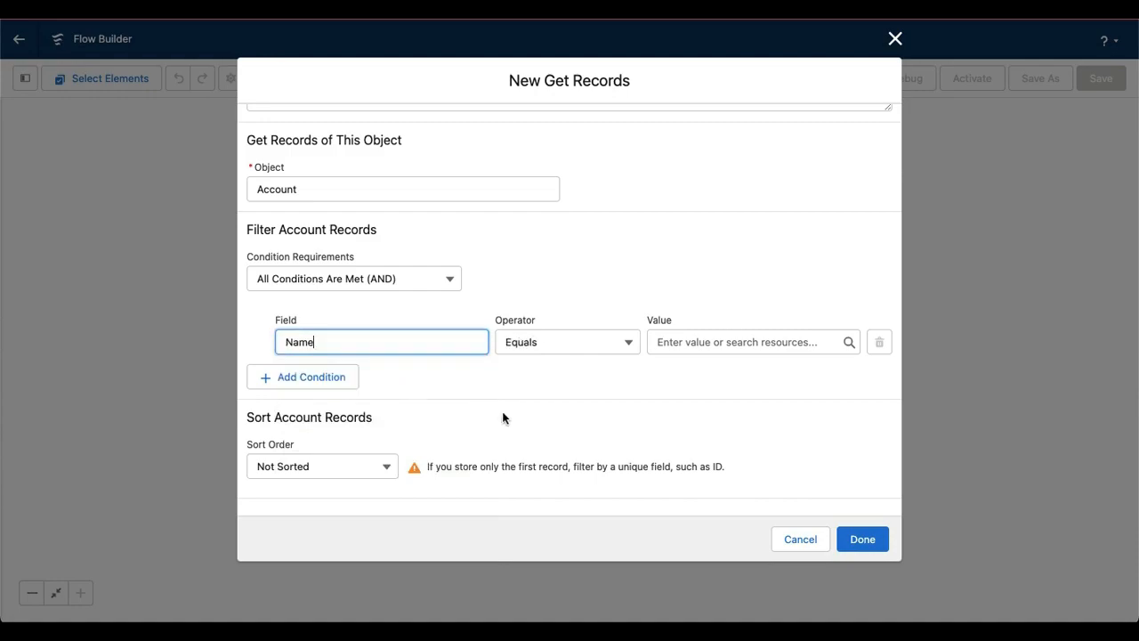
# Start a new variable resource for the filter condition's value, with API name and description "AcccountNameInput"
pyautogui.click(701, 342)
pyautogui.click(711, 372)
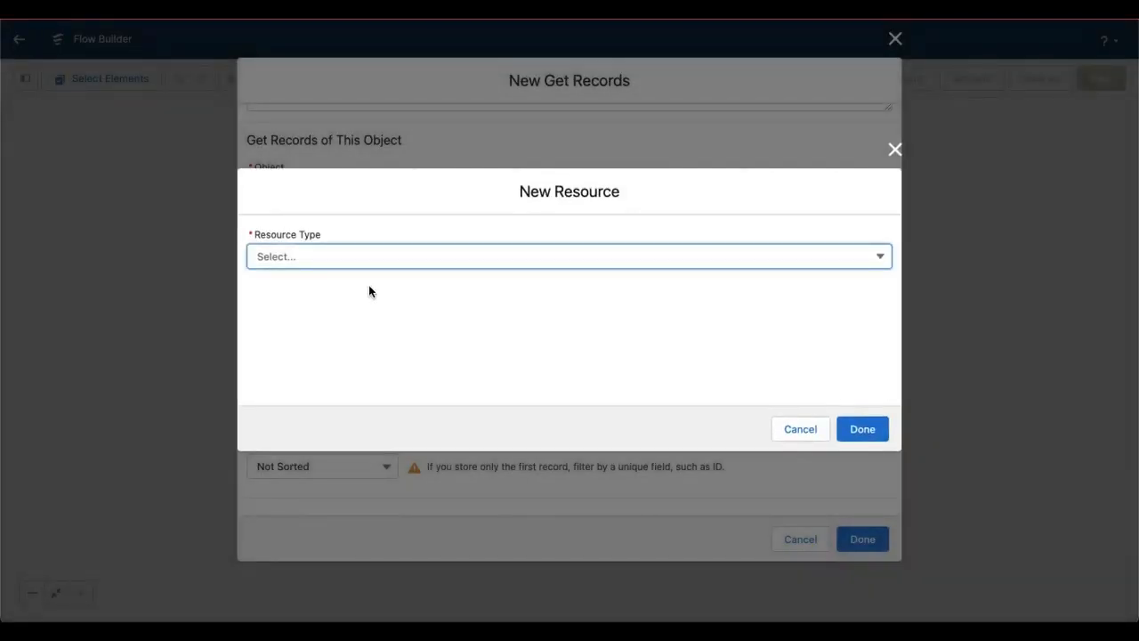
pyautogui.click(316, 255)
pyautogui.click(348, 293)
pyautogui.click(336, 286)
pyautogui.write('Acccount Name')
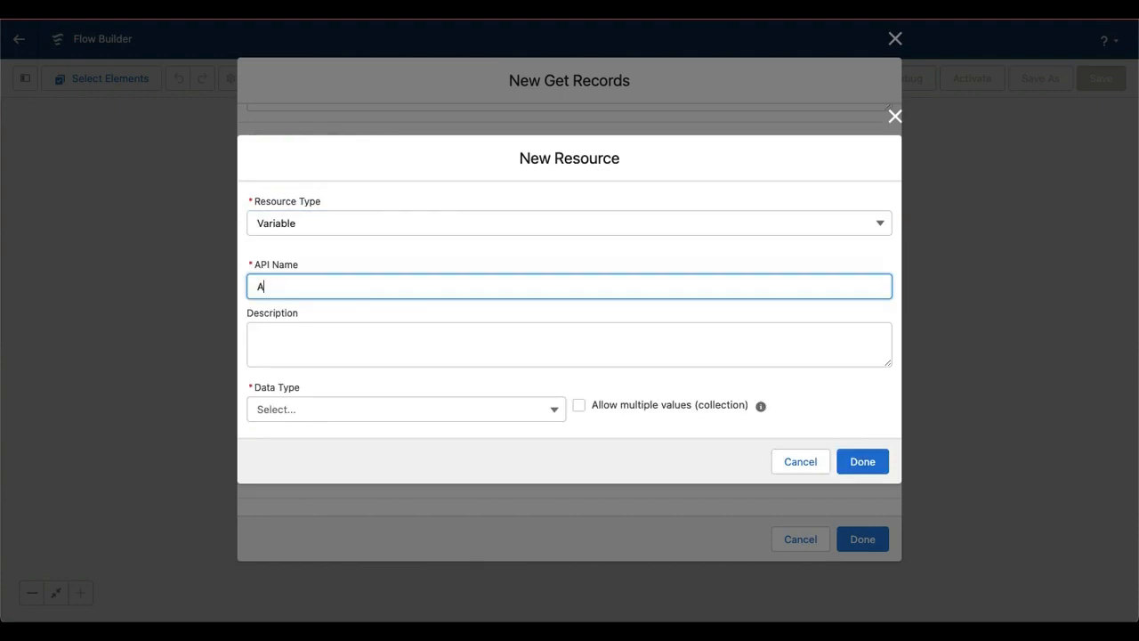
pyautogui.click(366, 329)
pyautogui.click(326, 287)
# Make the AcccountNameInput variable a Text type available for input and output, and finish the Get Records element with it
pyautogui.click(307, 411)
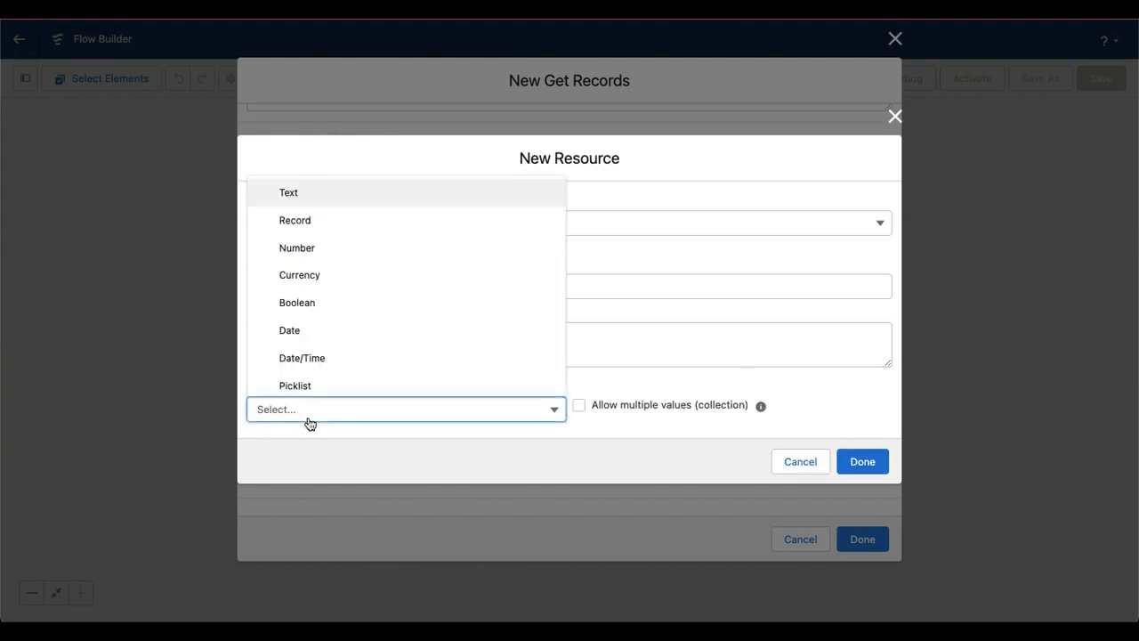
pyautogui.click(305, 196)
pyautogui.click(253, 448)
pyautogui.click(253, 465)
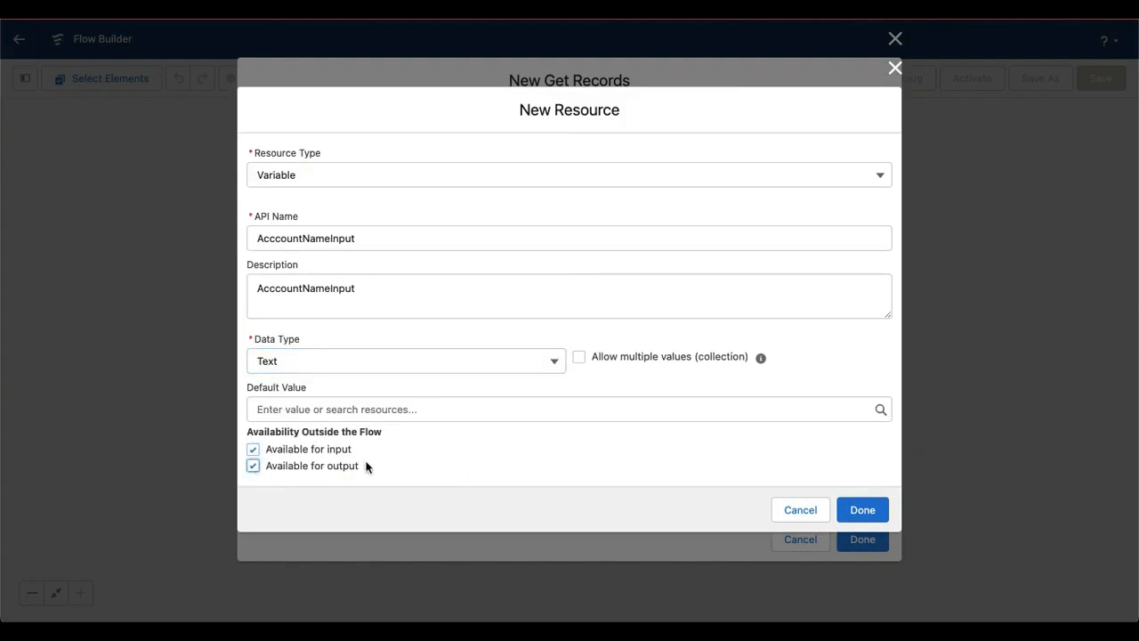
pyautogui.click(862, 509)
pyautogui.scroll(3, 697, 398)
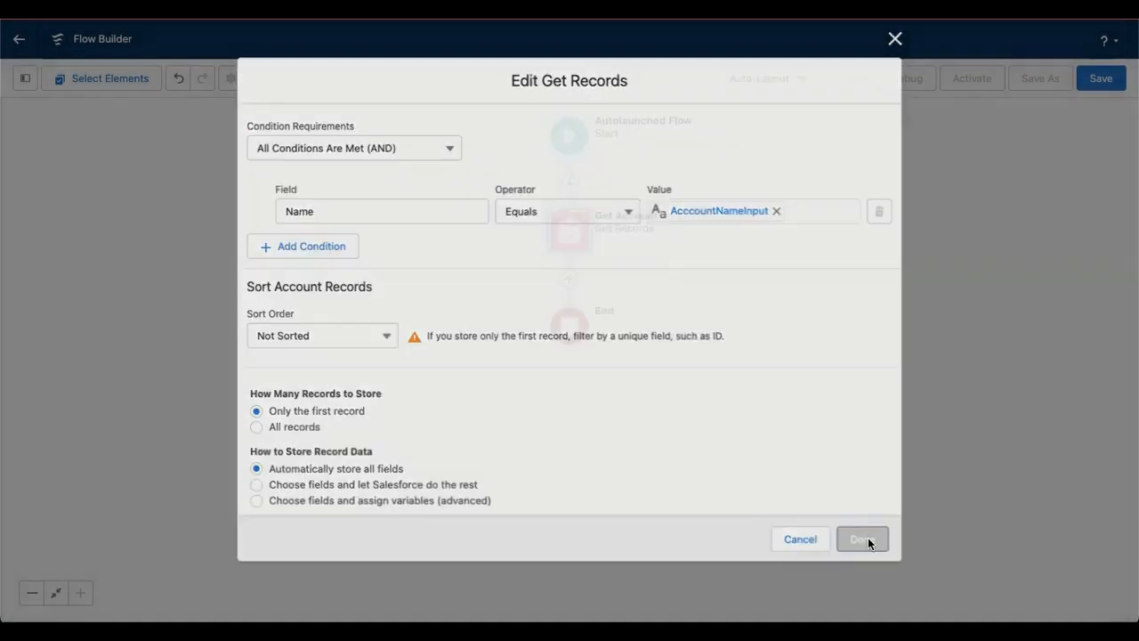
pyautogui.click(863, 538)
# Save the flow with the label and description "Get Account YT"
pyautogui.click(1101, 78)
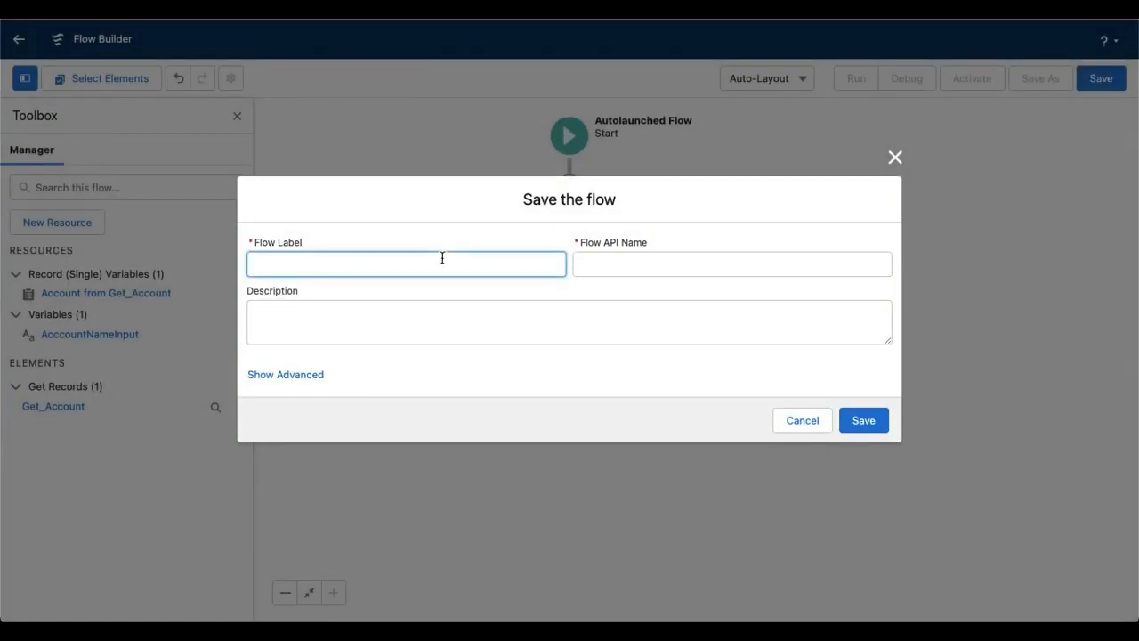
pyautogui.write('Get Account YT')
pyautogui.moveTo(256, 264); pyautogui.dragTo(332, 267)
pyautogui.hotkey('ctrl', 'c')
pyautogui.click(326, 315)
pyautogui.hotkey('ctrl', 'v')
pyautogui.click(863, 420)
# Debug the flow with "Hola Mundo" as the AcccountNameInput value and expand the Get Account result details
pyautogui.click(905, 78)
pyautogui.click(390, 401)
pyautogui.write('Hola')
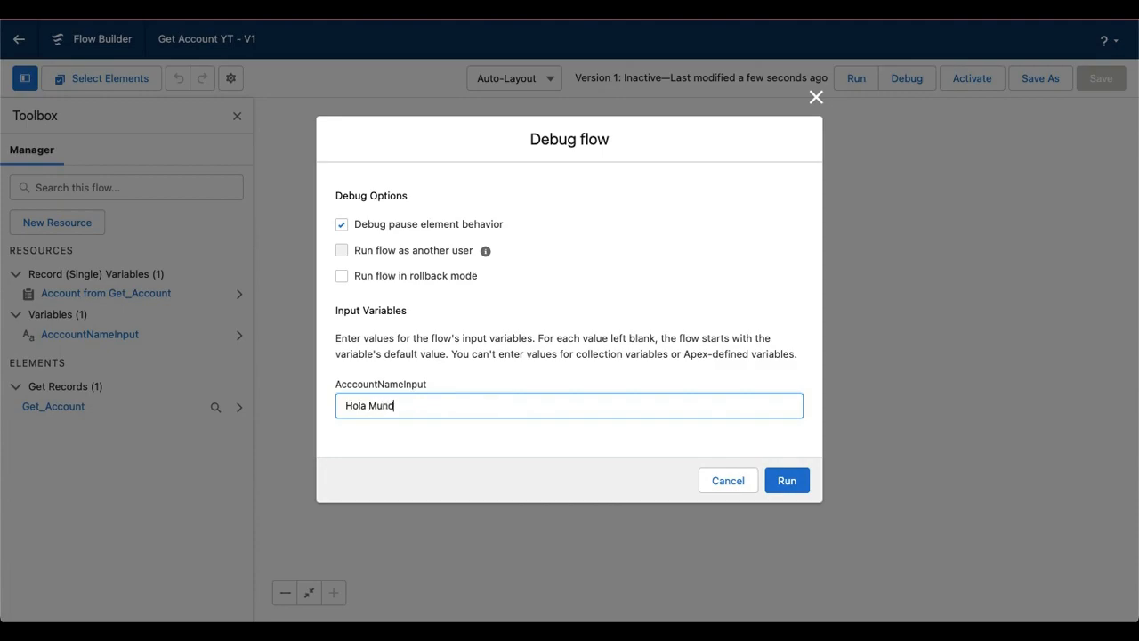
pyautogui.click(788, 478)
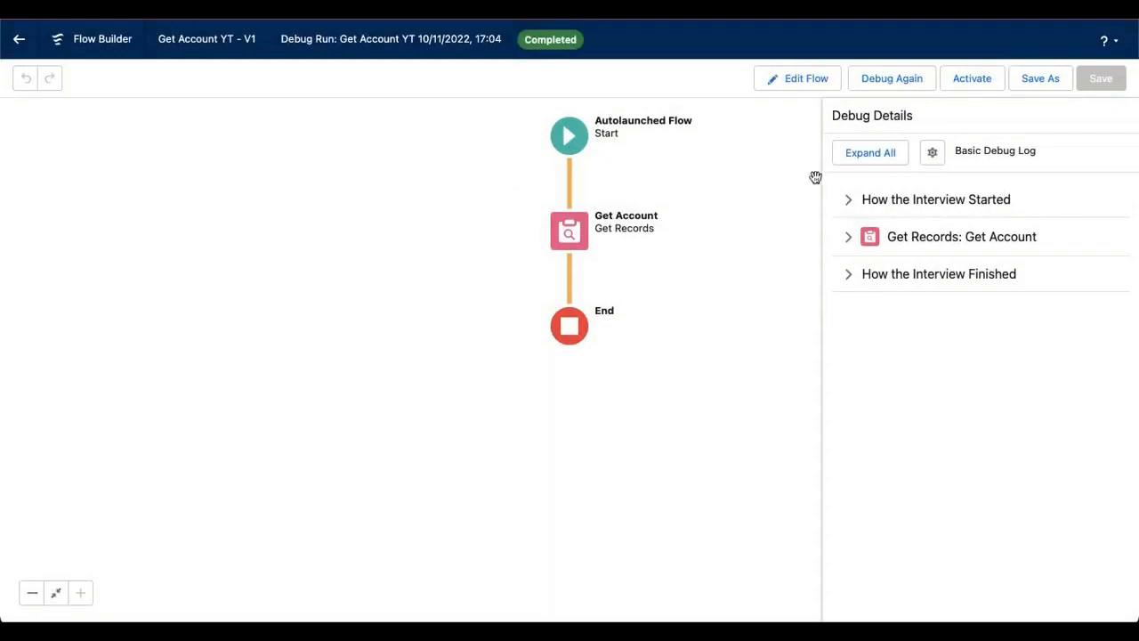
pyautogui.click(847, 242)
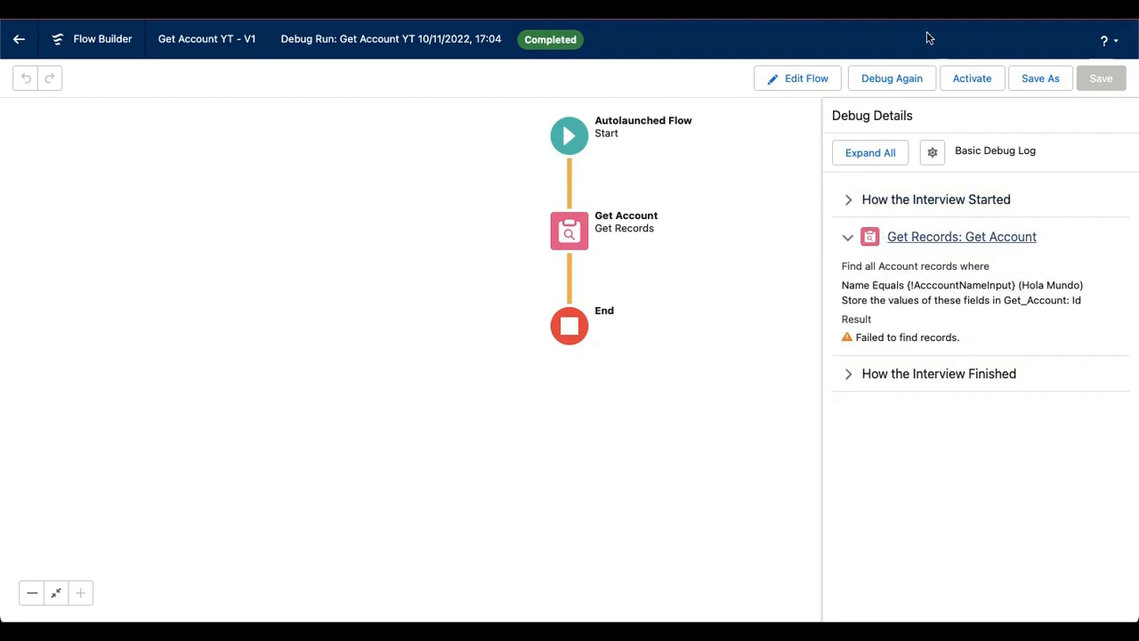
# Debug the flow again with "Cuenta Creada desde el flow YT" as AcccountNameInput and expand the Get Account result details
pyautogui.click(894, 77)
pyautogui.click(426, 407)
pyautogui.hotkey('ctrl', 'a')
pyautogui.press('BackSpace')
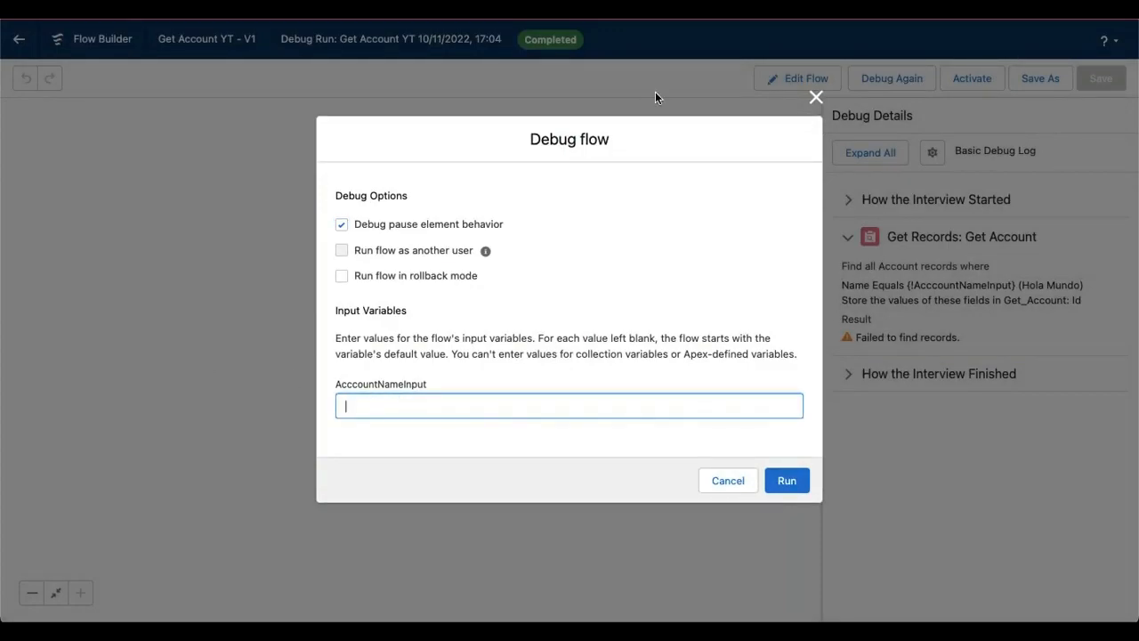
pyautogui.hotkey('ctrl', 'v')
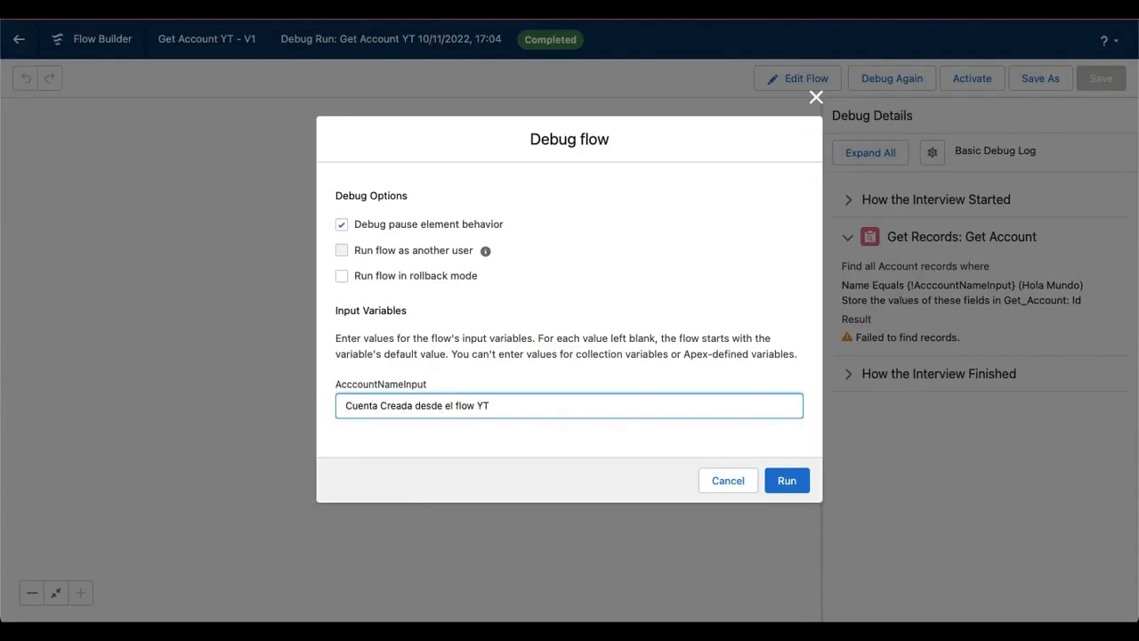
pyautogui.click(783, 483)
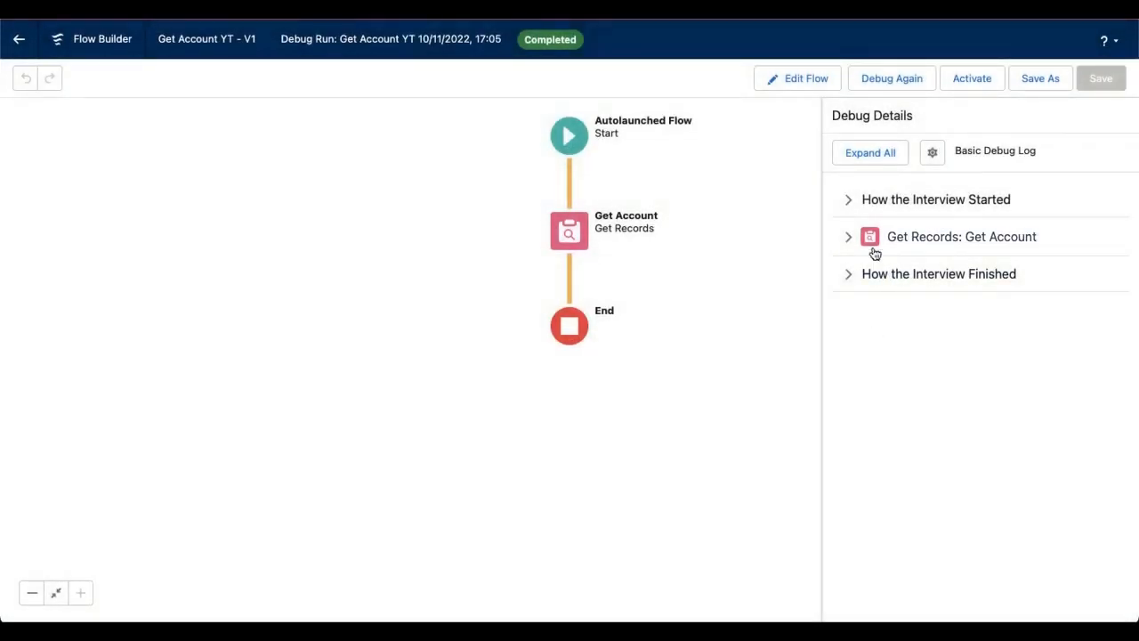
pyautogui.click(850, 237)
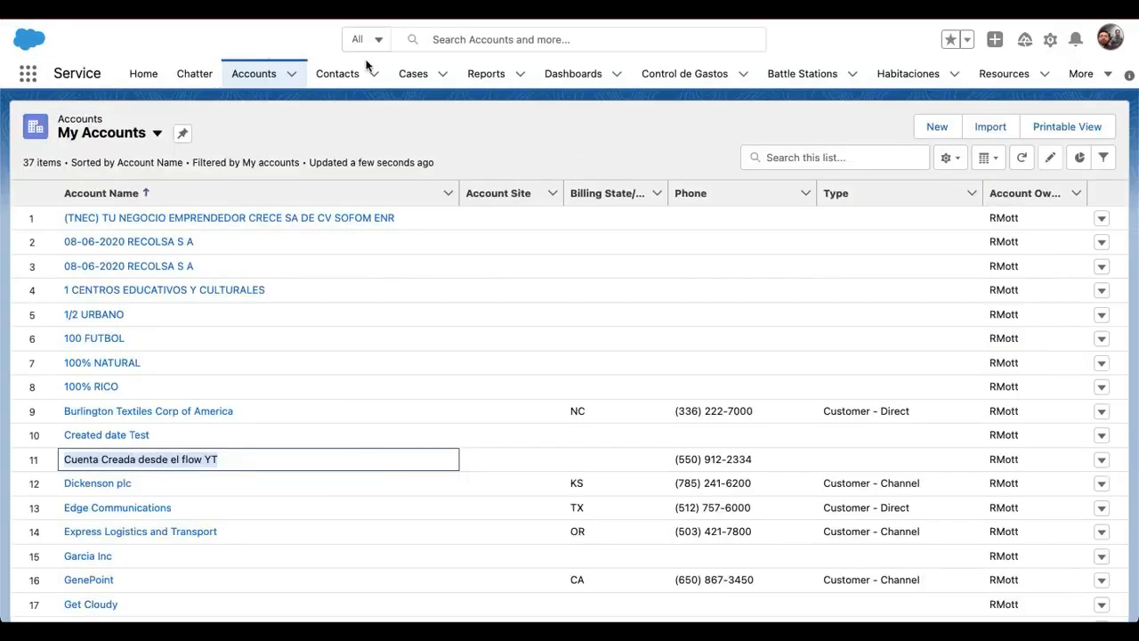
# Open the account "Cuenta Creada desde el flow YT" for editing and paste its record ID into the Shipping Street
pyautogui.click(188, 466)
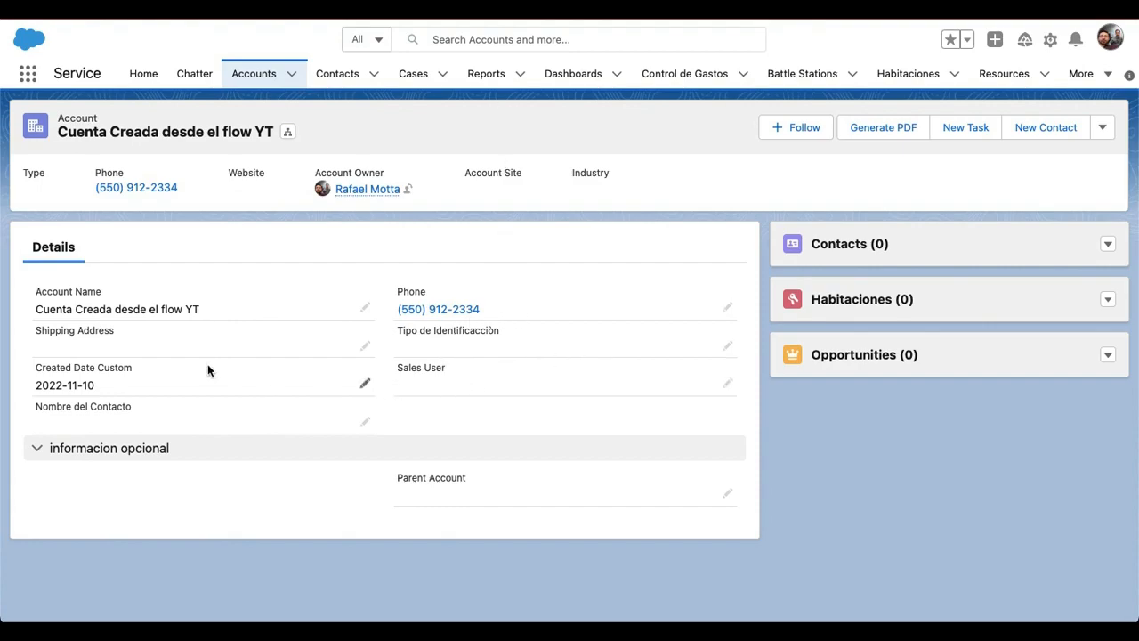
pyautogui.click(365, 347)
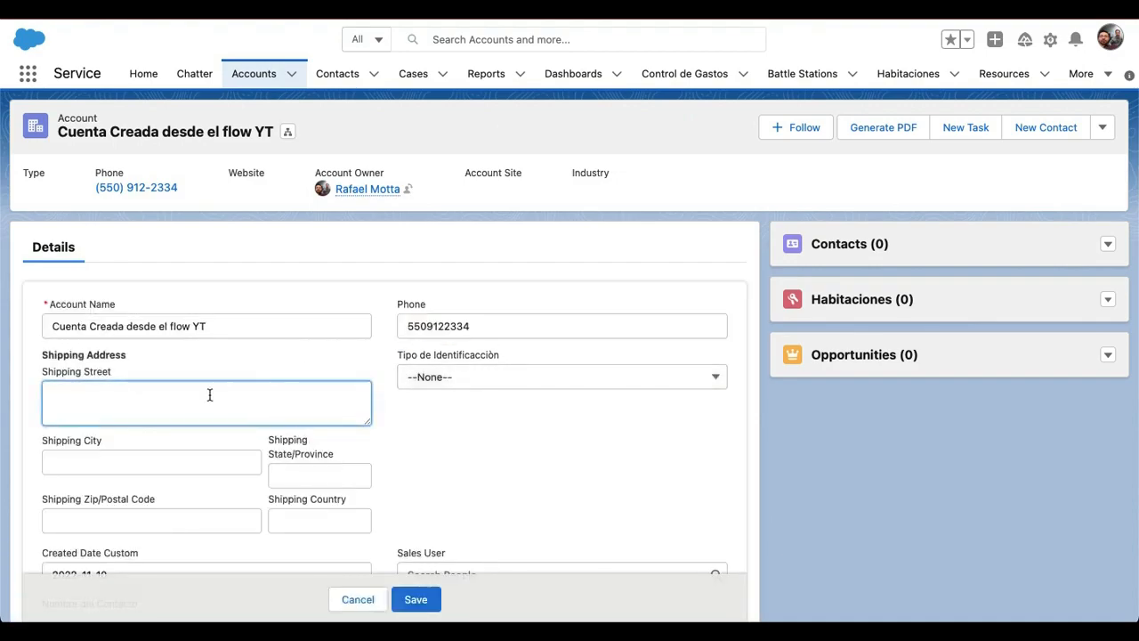
pyautogui.hotkey('ctrl', 'v')
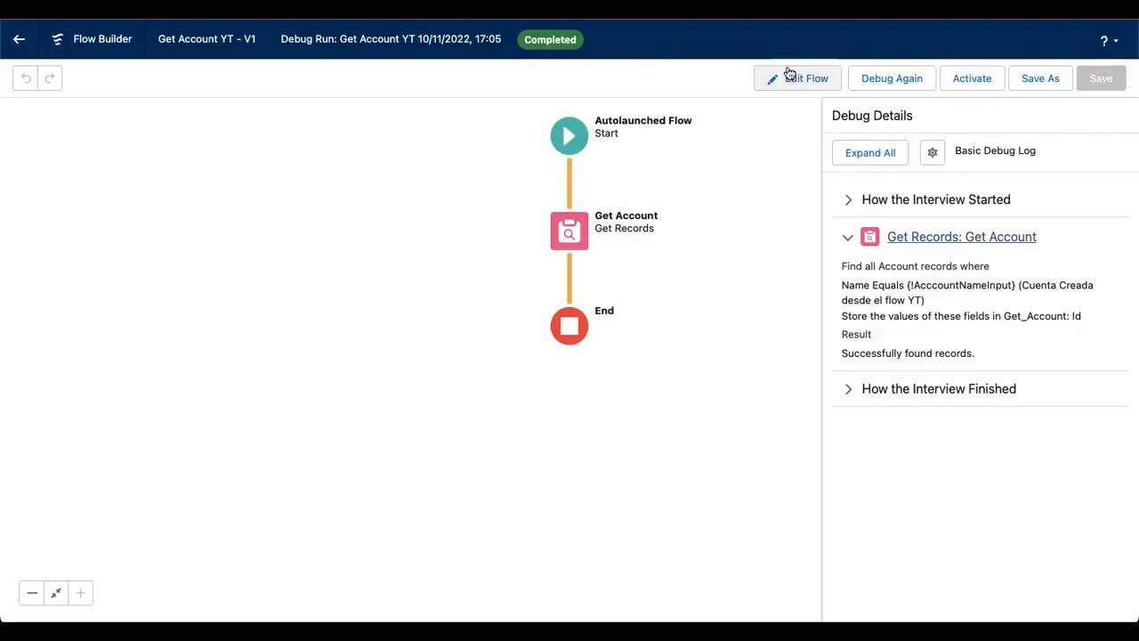
# Edit the flow's Get Account element to choose fields and assign variables in separate variables, with Id as the field to store
pyautogui.click(787, 80)
pyautogui.click(570, 233)
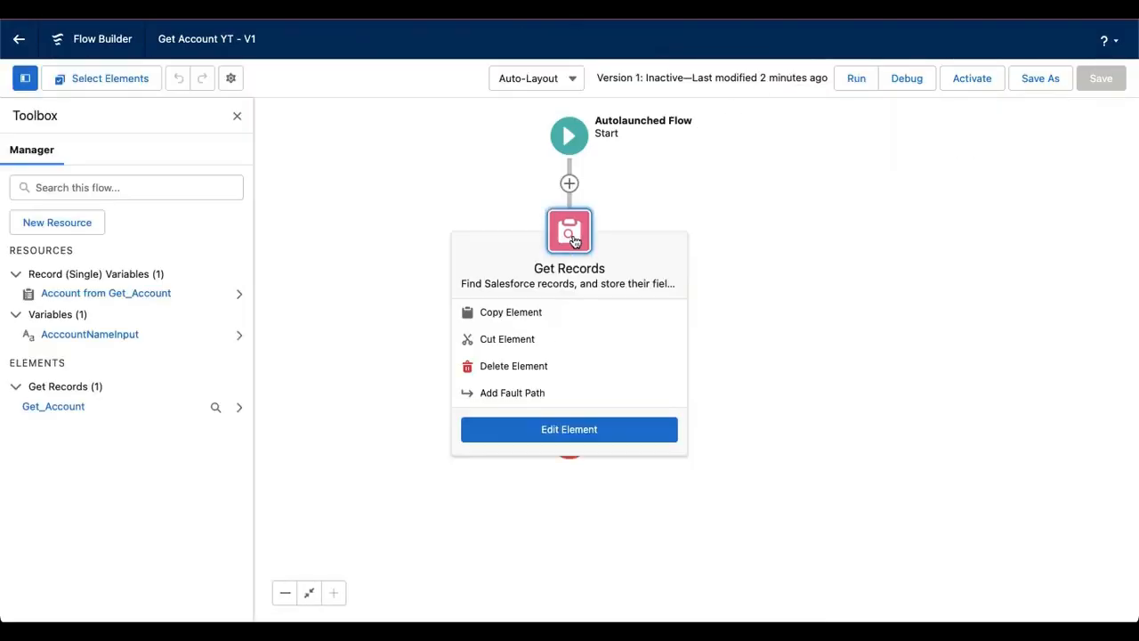
pyautogui.doubleClick(566, 236)
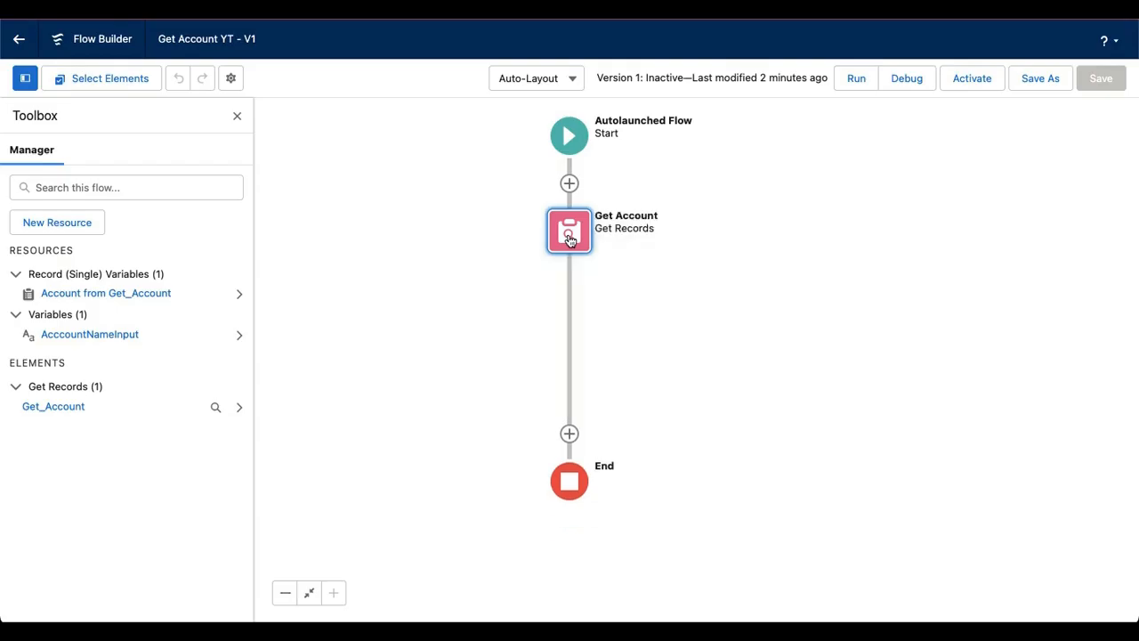
pyautogui.scroll(-3, 512, 362)
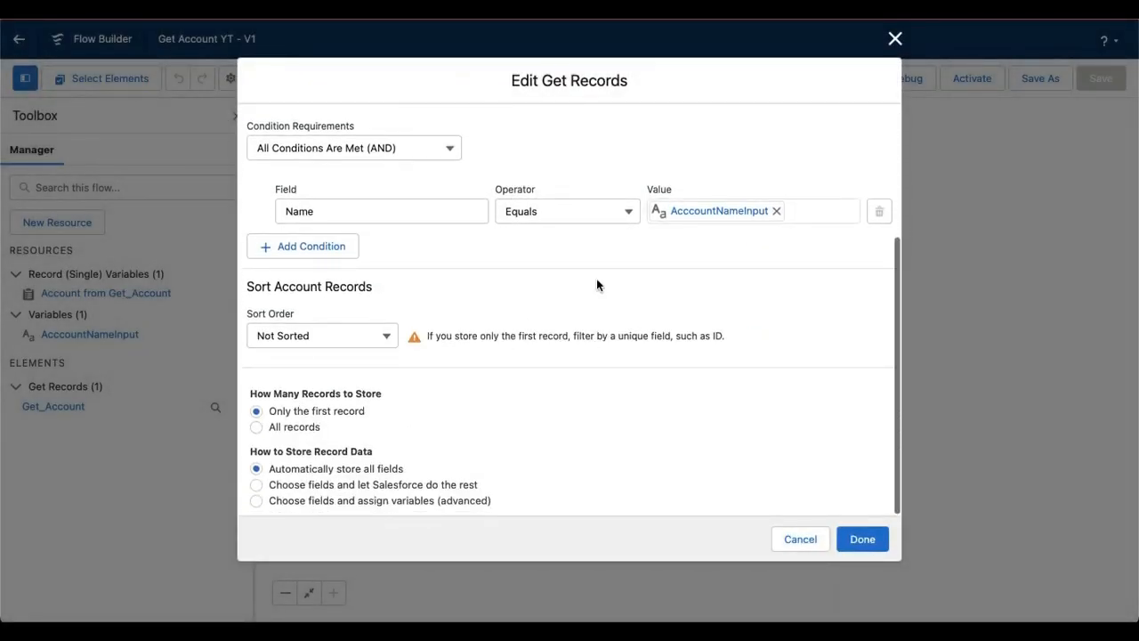
pyautogui.click(256, 499)
pyautogui.scroll(-3, 553, 457)
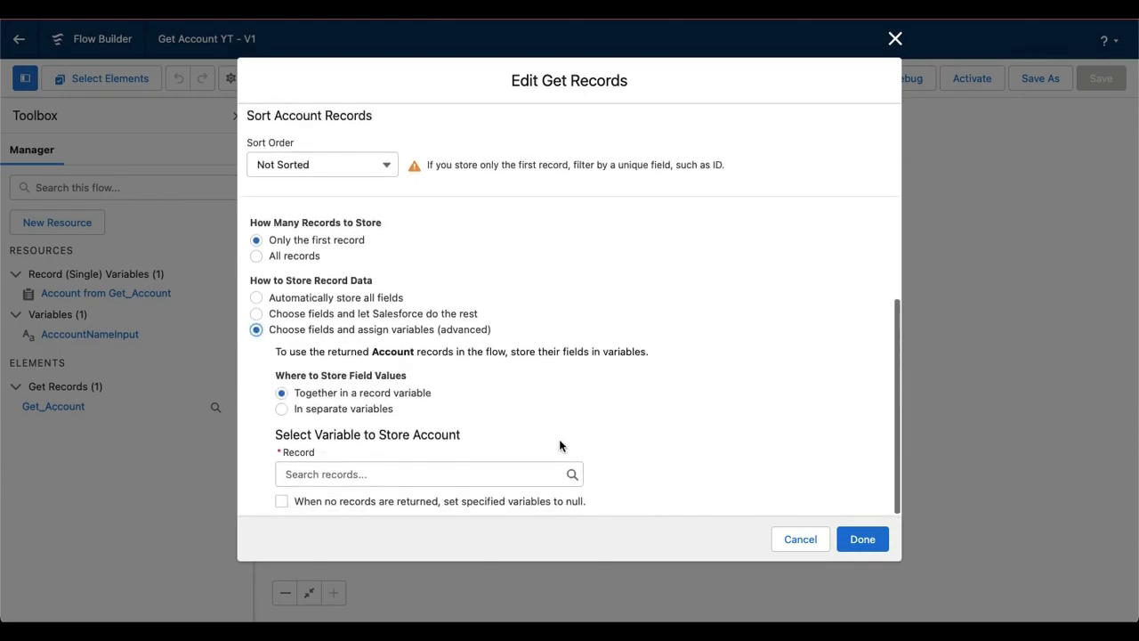
pyautogui.click(281, 411)
pyautogui.scroll(-1, 648, 383)
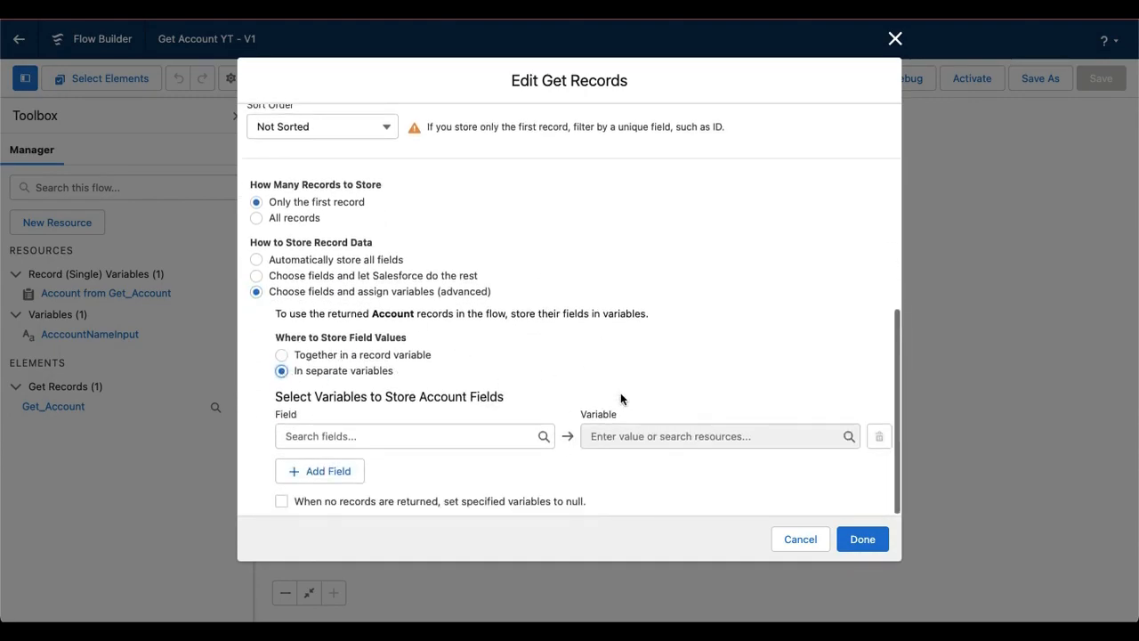
pyautogui.click(365, 434)
pyautogui.write('Id')
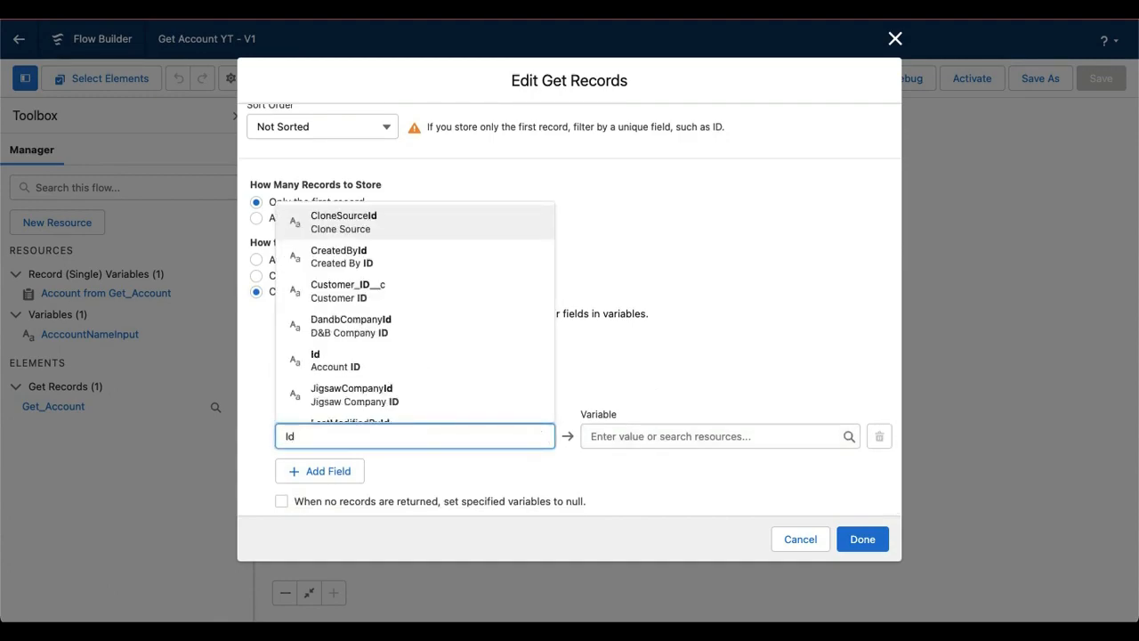
pyautogui.click(318, 360)
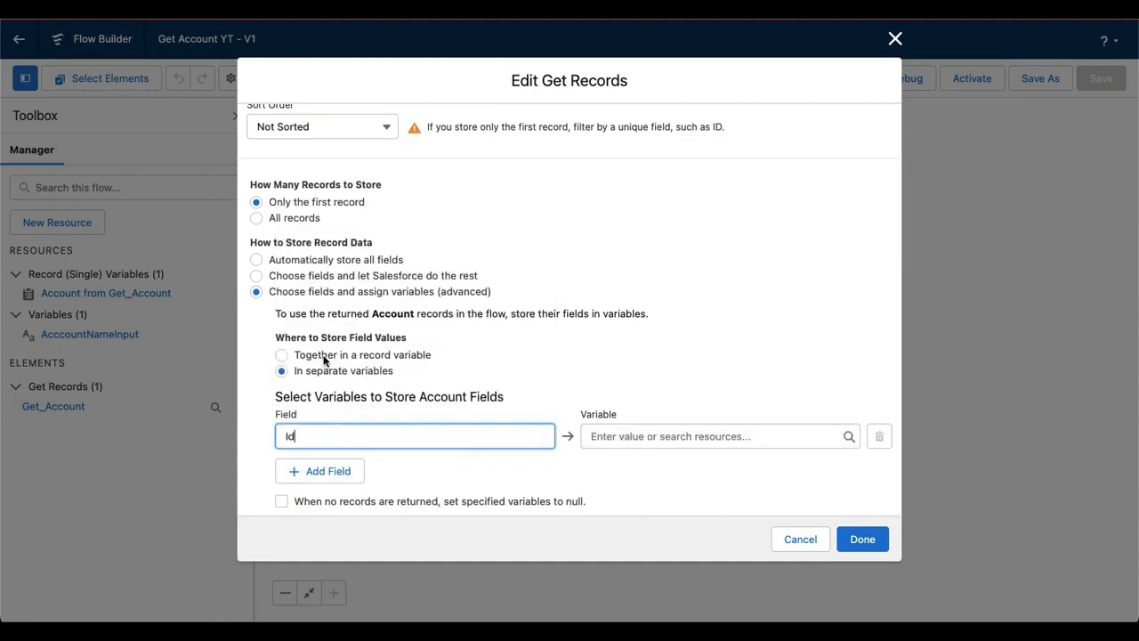
# Create a variable resource for the Id field with "AccountIdOutput" as its API name and description
pyautogui.click(639, 430)
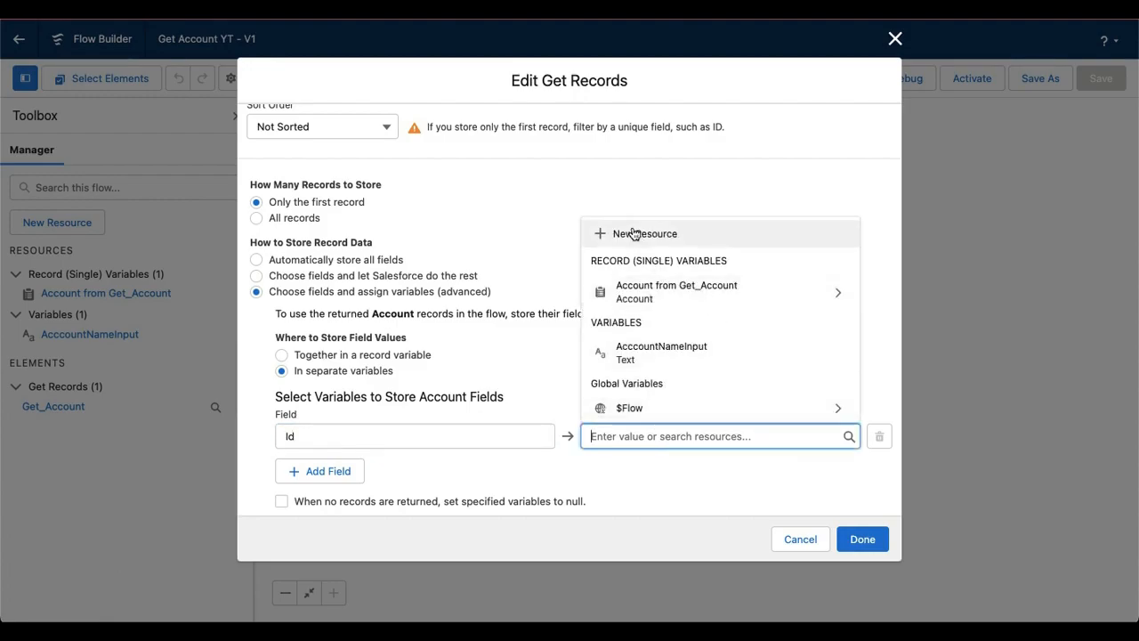
pyautogui.click(633, 231)
pyautogui.doubleClick(281, 289)
pyautogui.click(326, 286)
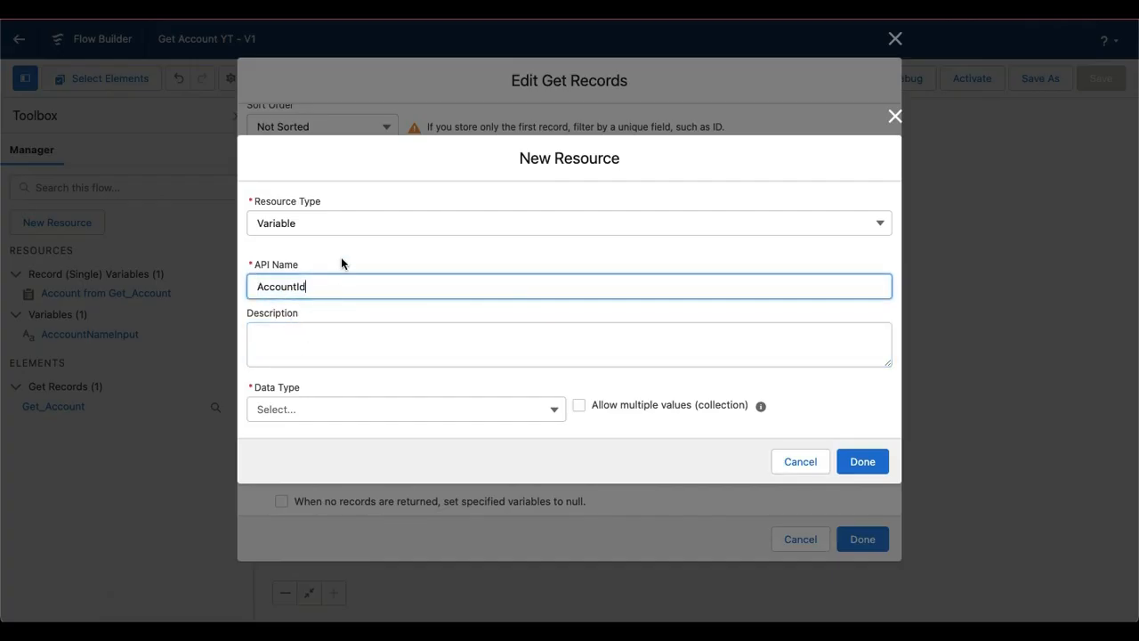
pyautogui.write('Output')
pyautogui.hotkey('ctrl', 'a')
pyautogui.hotkey('ctrl', 'c')
pyautogui.click(323, 338)
pyautogui.hotkey('ctrl', 'v')
# Make AccountIdOutput a Text variable available for output, then finish the Get Records element and save the flow
pyautogui.click(302, 409)
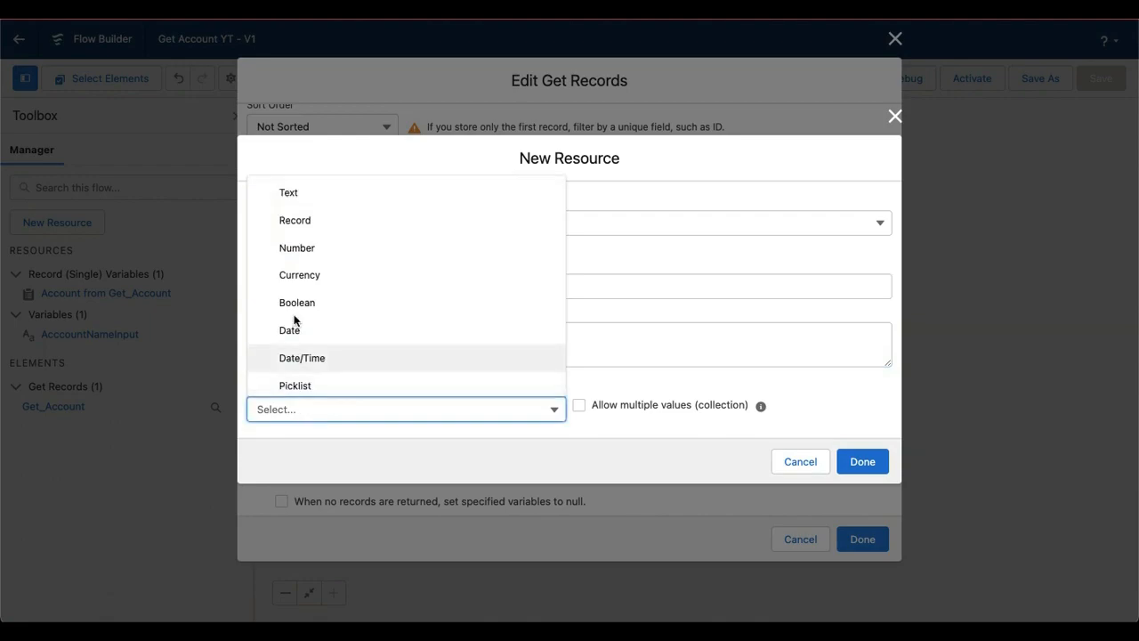
pyautogui.click(311, 200)
pyautogui.click(532, 436)
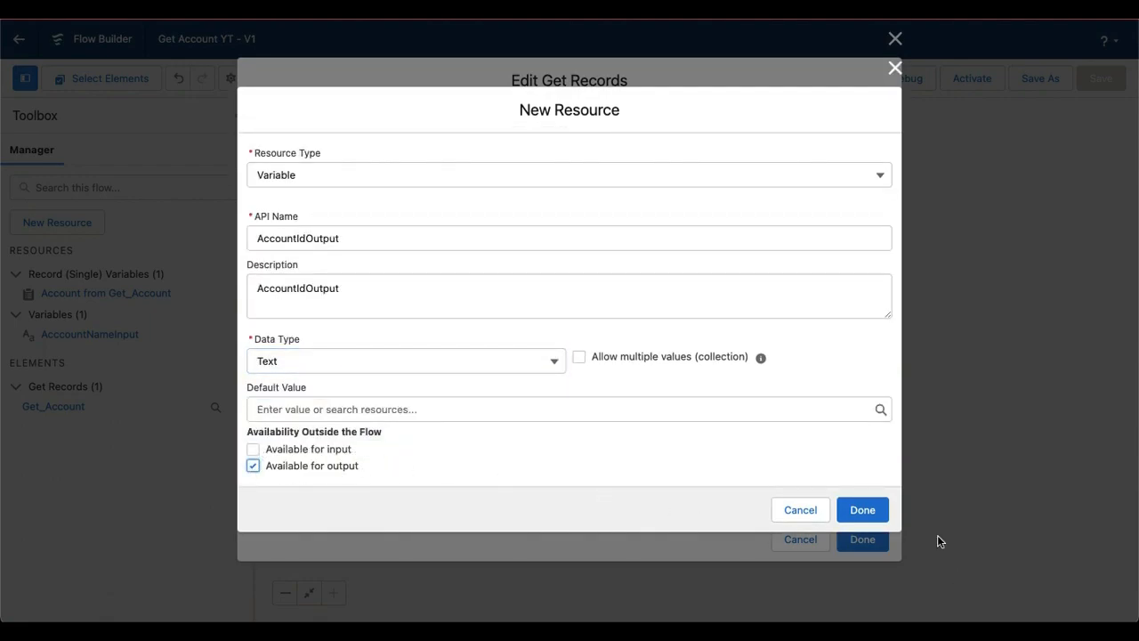
pyautogui.click(872, 510)
pyautogui.click(862, 538)
pyautogui.click(1101, 78)
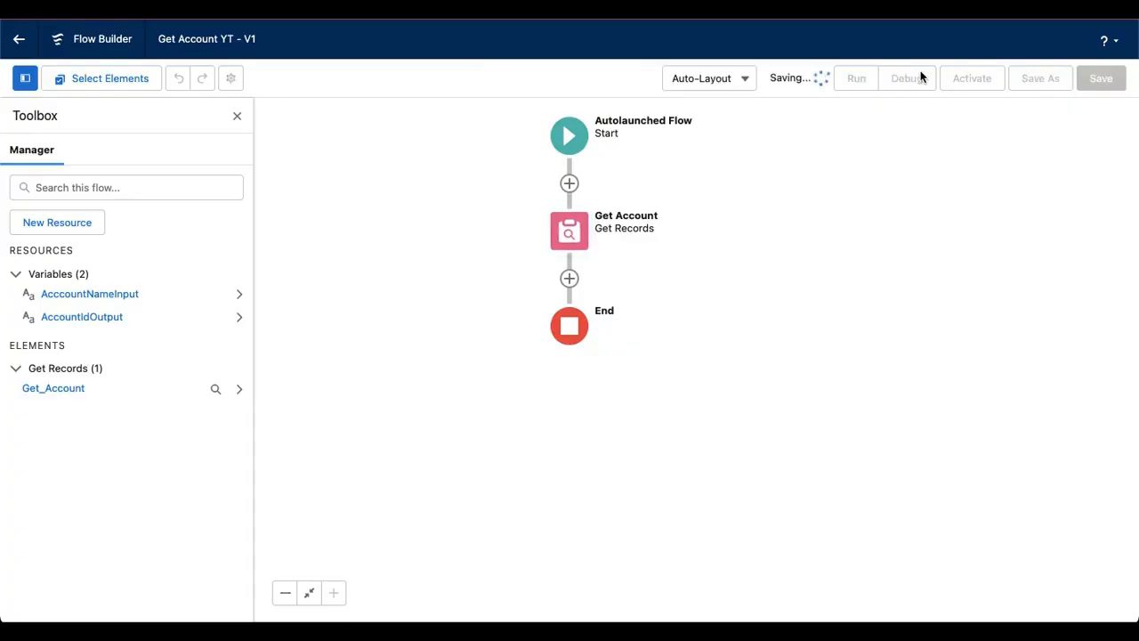
# Debug the saved flow with "Cuenta Creada desde el flow YT" as AcccountNameInput and expand the Get Account result details
pyautogui.click(912, 78)
pyautogui.click(450, 406)
pyautogui.hotkey('ctrl', 'v')
pyautogui.click(782, 481)
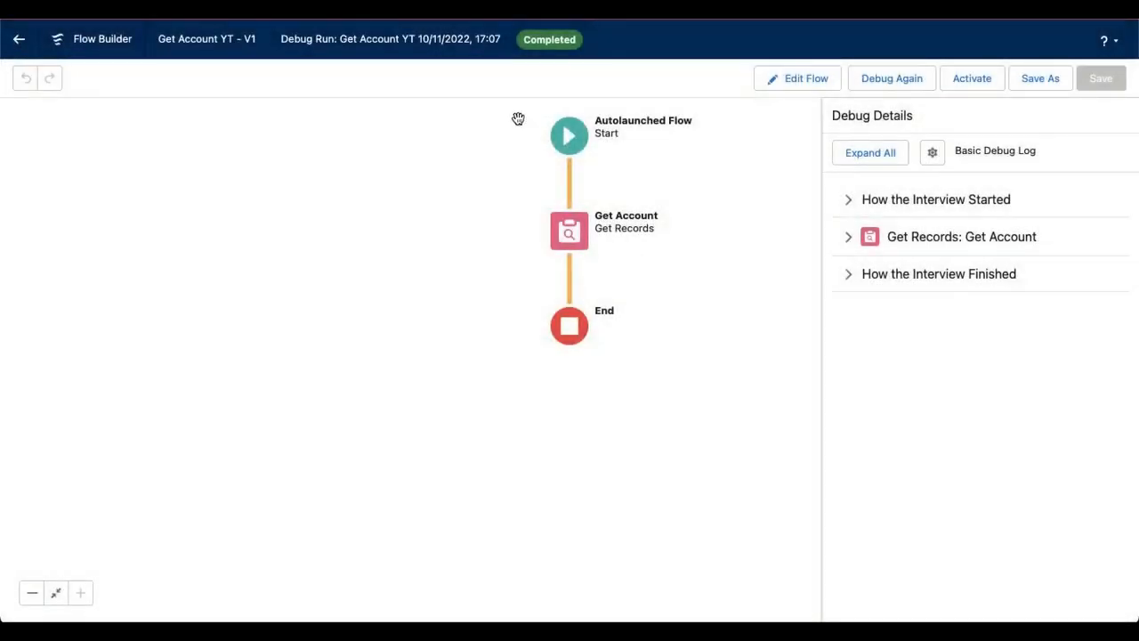
pyautogui.click(848, 241)
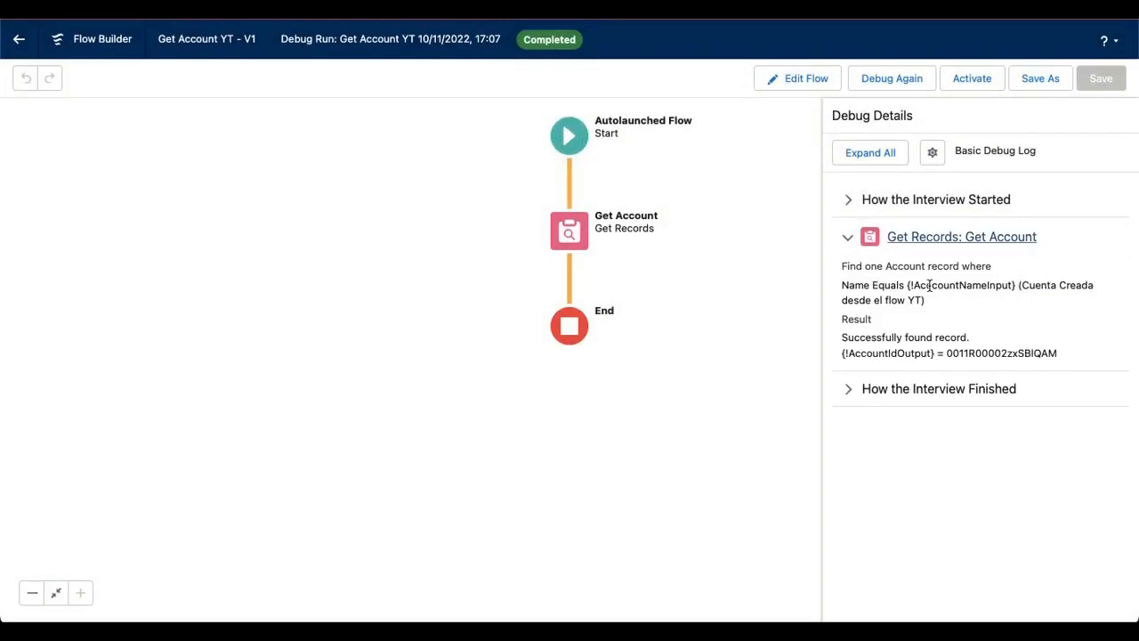
# Copy the AccountIdOutput value from the debug details and find it on the account page to compare the IDs
pyautogui.doubleClick(1016, 353)
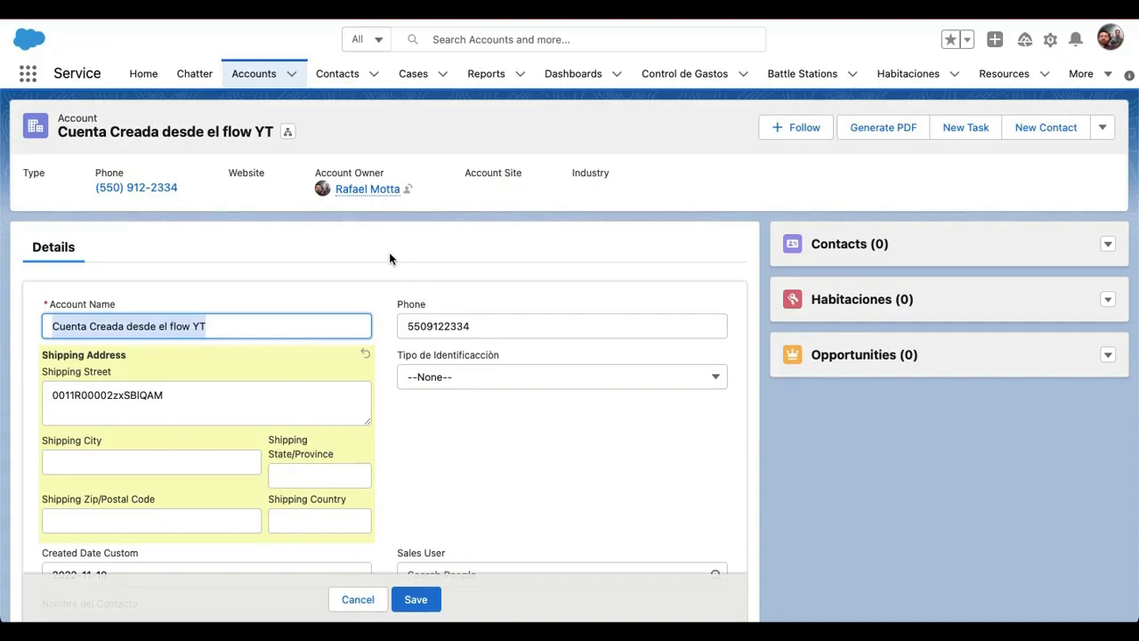
pyautogui.click(385, 256)
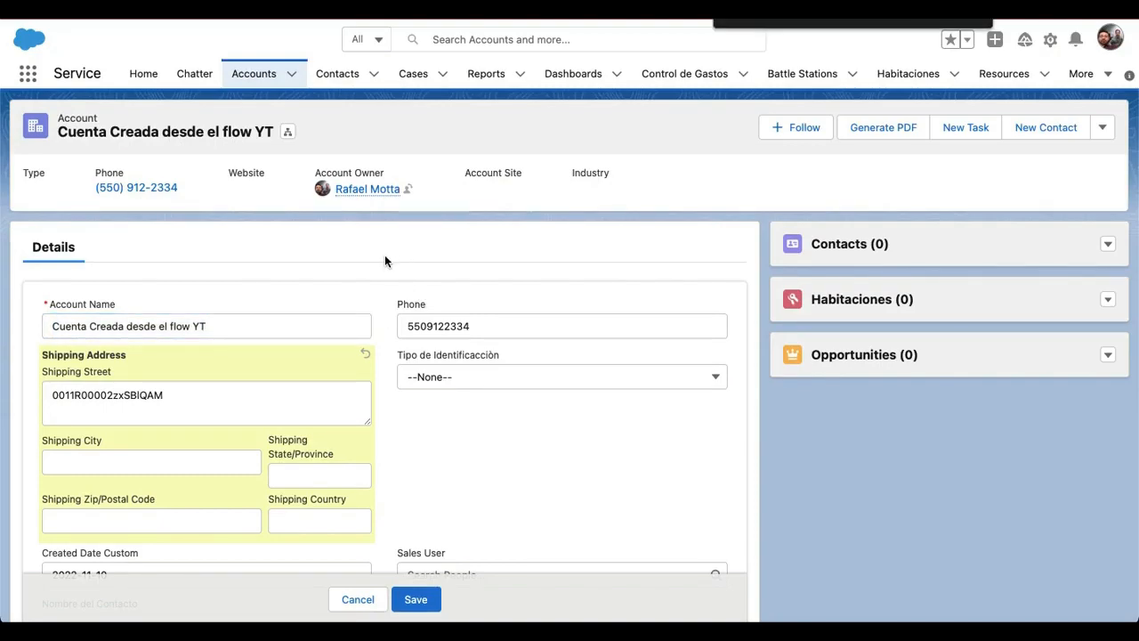
pyautogui.press('super+v')
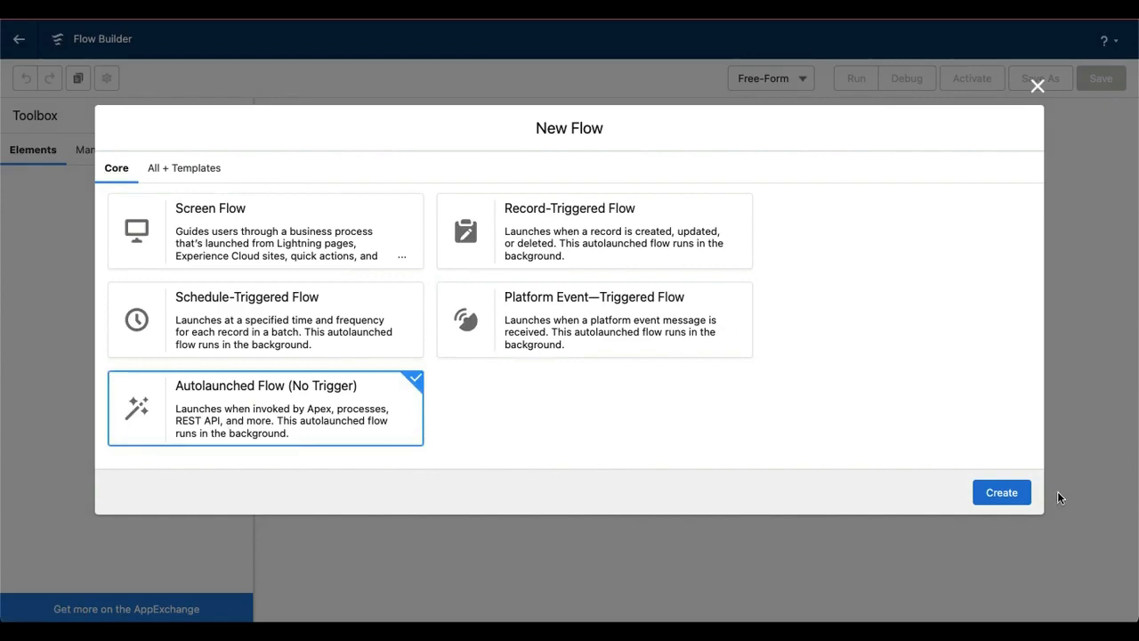
# Start a new autolaunched flow and add a Get Records element with the label and description "Get Account"
pyautogui.click(1003, 492)
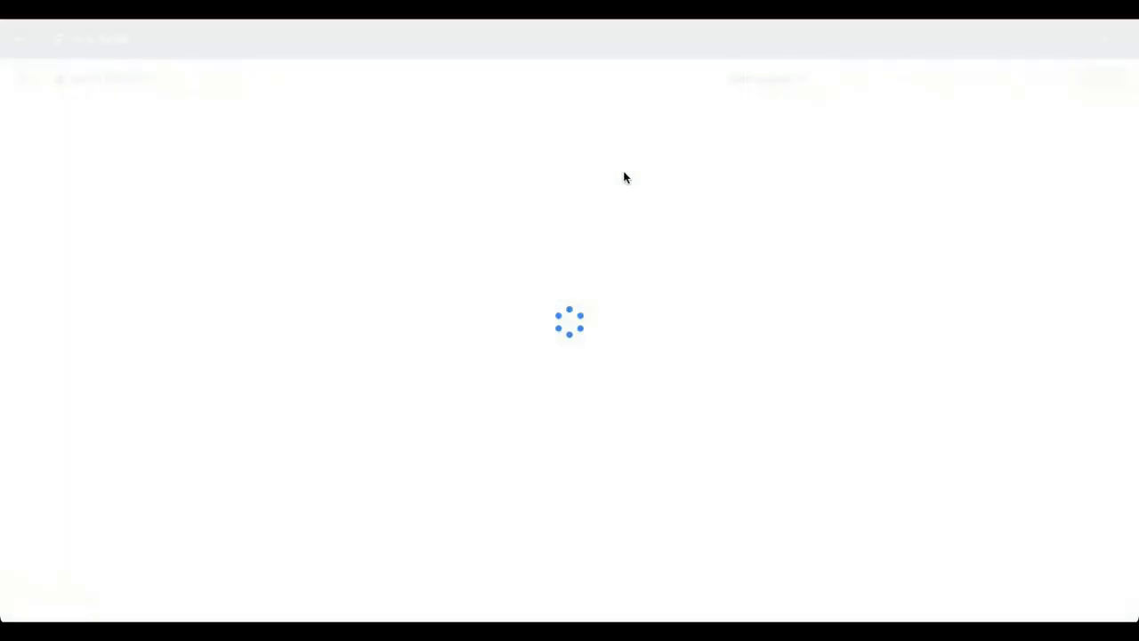
pyautogui.click(577, 222)
pyautogui.scroll(-5, 575, 371)
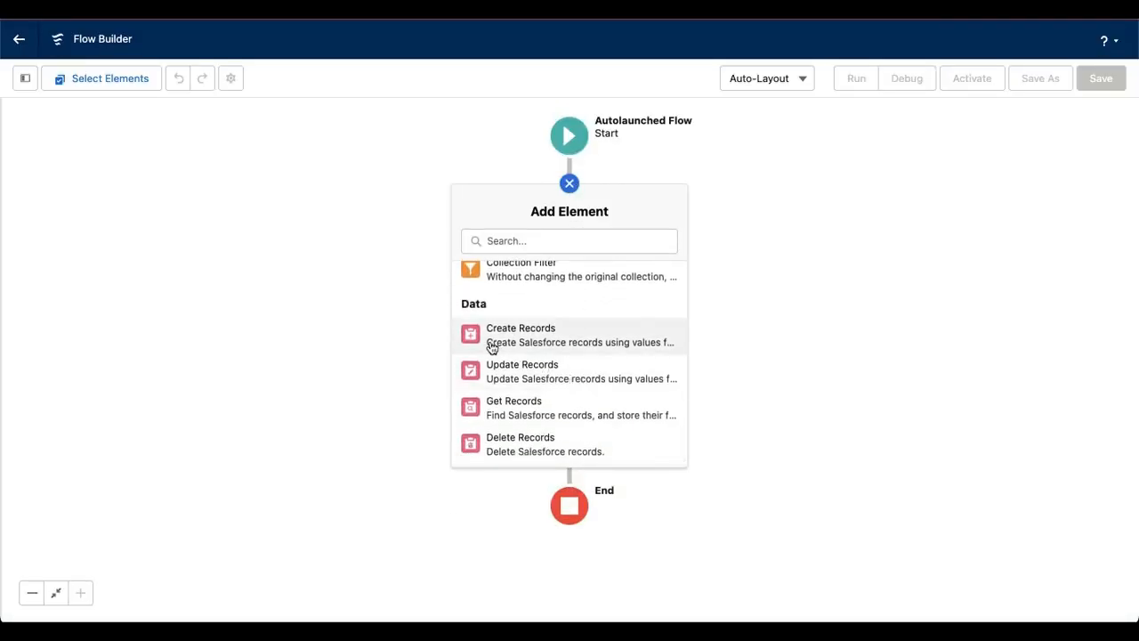
pyautogui.click(525, 409)
pyautogui.click(294, 249)
pyautogui.write('Get Account')
pyautogui.click(444, 311)
pyautogui.tripleClick(300, 253)
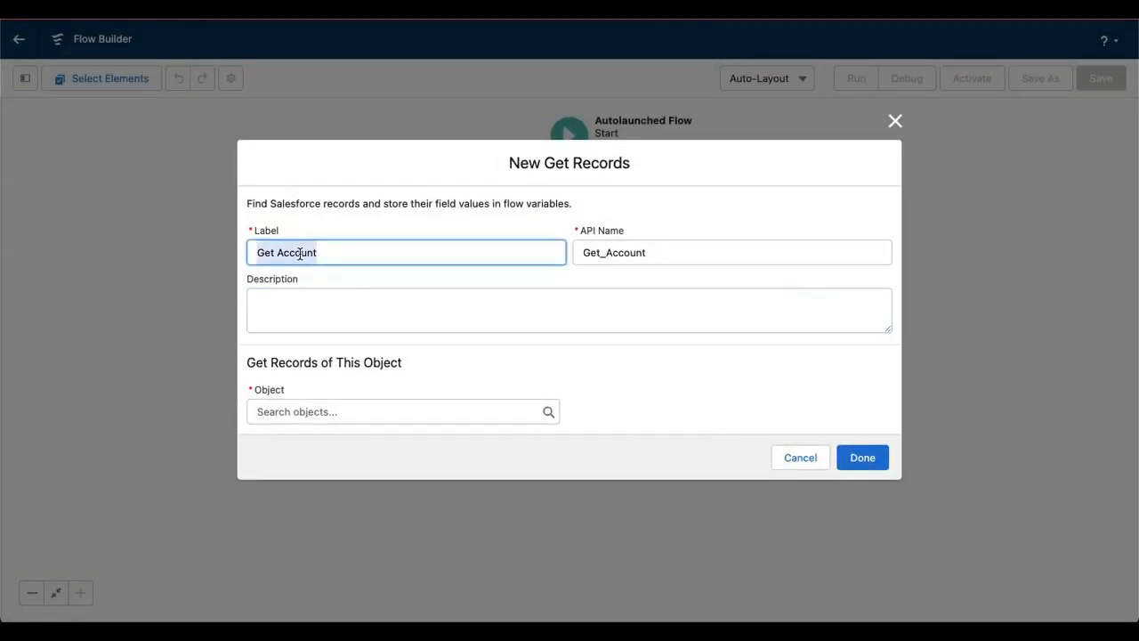
pyautogui.hotkey('ctrl', 'c')
pyautogui.click(312, 300)
pyautogui.hotkey('ctrl', 'v')
# Set the Get Records object to Account and filter it by Name Equals the AccountNameInput variable
pyautogui.click(333, 406)
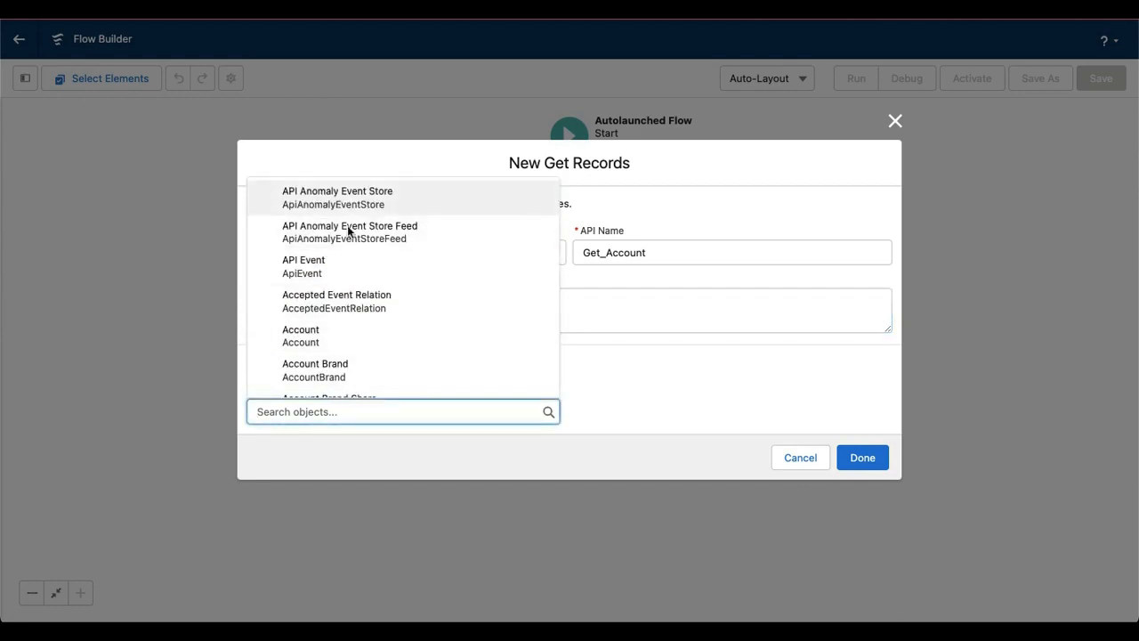
pyautogui.click(374, 345)
pyautogui.scroll(-5, 560, 378)
pyautogui.click(330, 265)
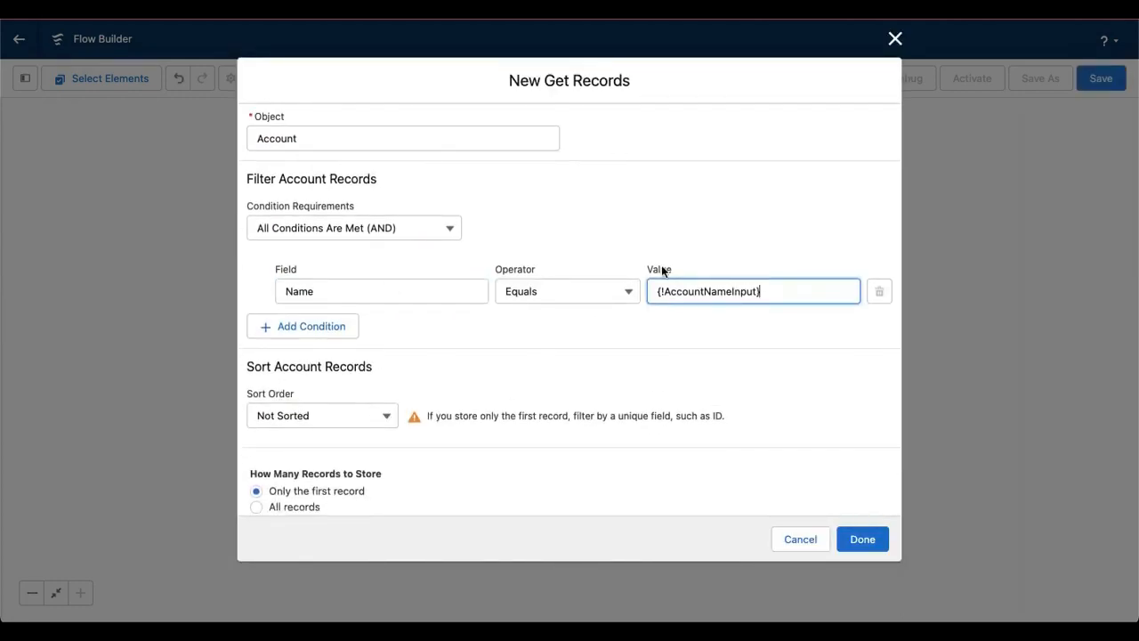
# Store the first record's data by choosing fields and assigning separate variables, with Id as the field to store
pyautogui.scroll(-2, 562, 399)
pyautogui.click(256, 502)
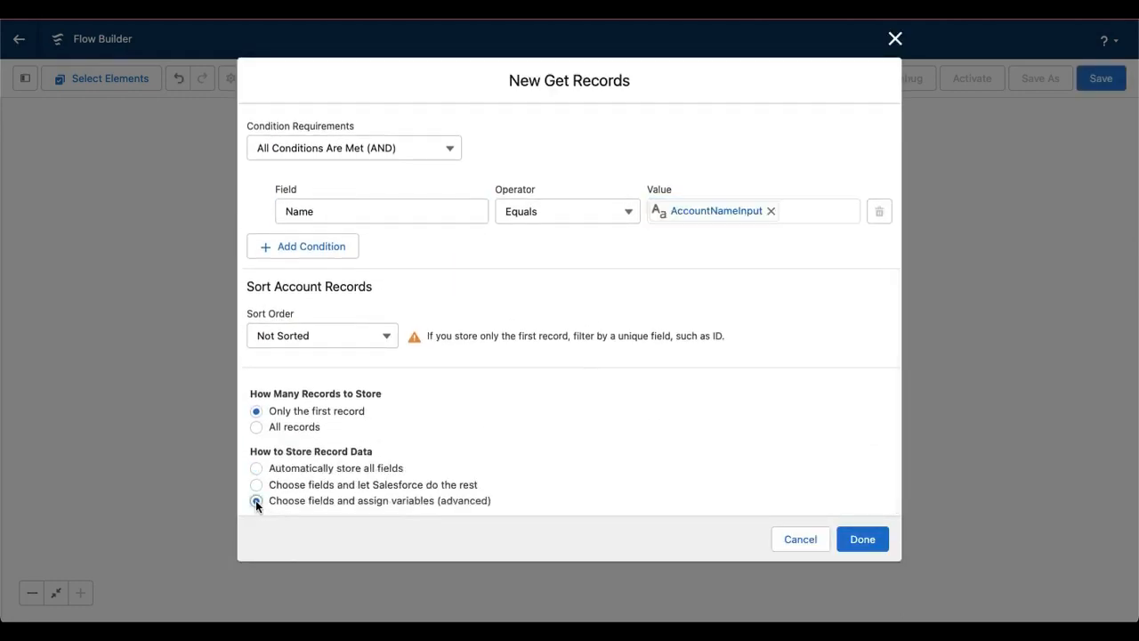
pyautogui.scroll(-3, 546, 476)
pyautogui.click(281, 409)
pyautogui.scroll(-1, 574, 399)
pyautogui.click(300, 435)
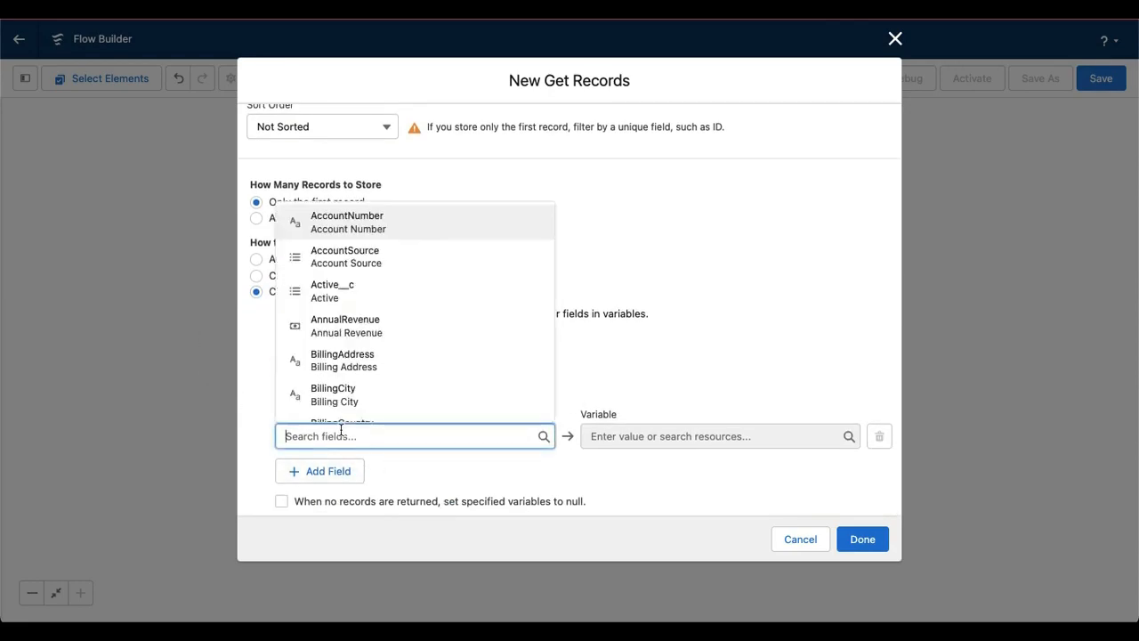
pyautogui.write('id')
pyautogui.click(315, 359)
# Create a variable resource for the Id field with "Accountidoutput" as its API name and description
pyautogui.click(703, 436)
pyautogui.click(627, 465)
pyautogui.click(503, 258)
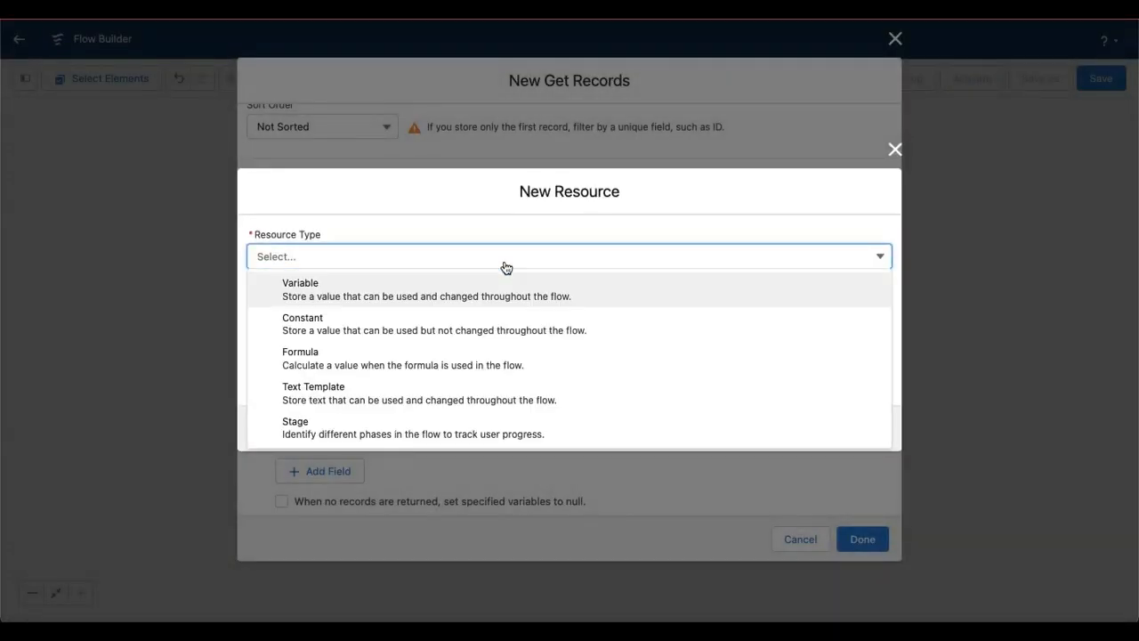
pyautogui.click(279, 285)
pyautogui.write('Account id output')
pyautogui.press('Tab')
pyautogui.doubleClick(307, 287)
pyautogui.hotkey('ctrl', 'c')
pyautogui.click(320, 326)
pyautogui.hotkey('ctrl', 'v')
# Make Accountidoutput a Text variable available for output and finish the Get Account element
pyautogui.click(406, 409)
pyautogui.click(424, 287)
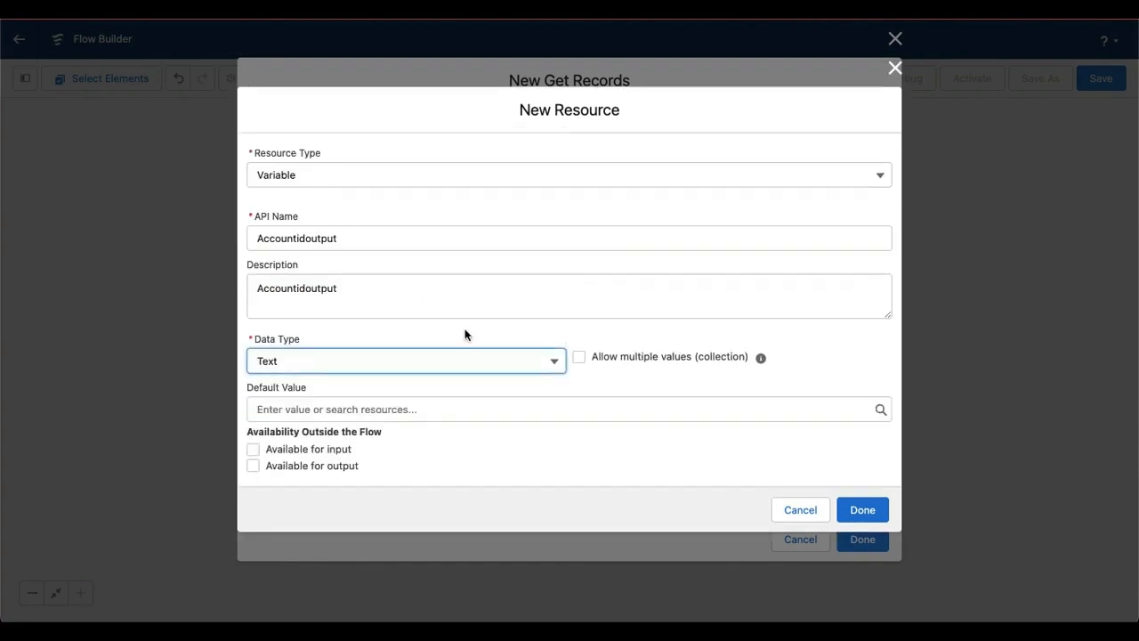
pyautogui.click(333, 468)
pyautogui.click(869, 513)
pyautogui.click(859, 538)
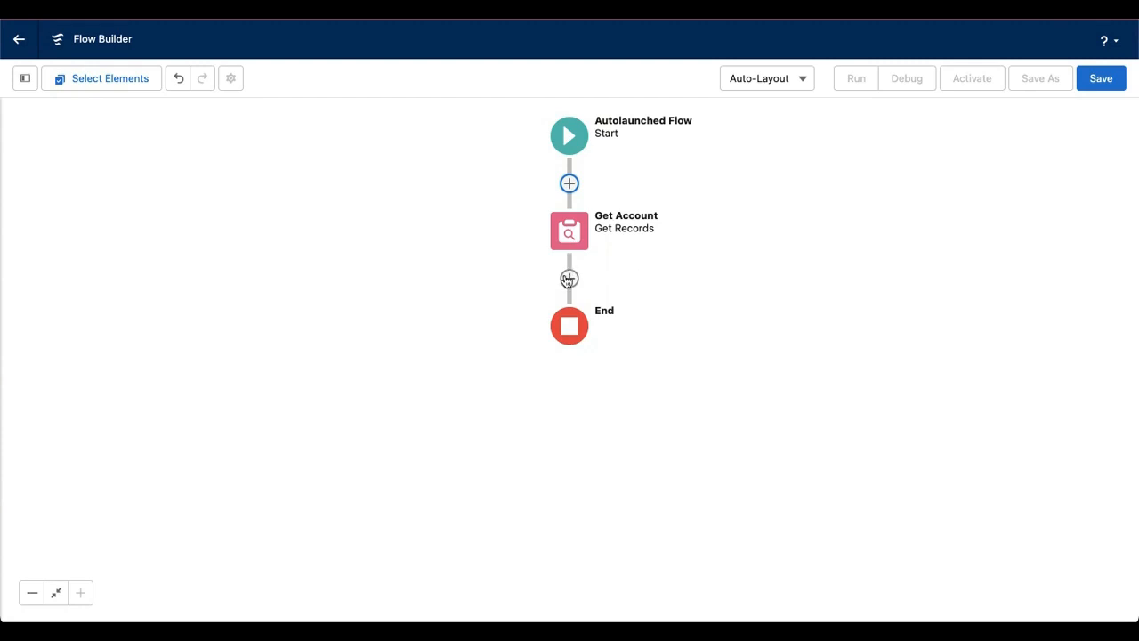
# Add a Decision element after Get Account with the label and description "That is Account"
pyautogui.click(569, 278)
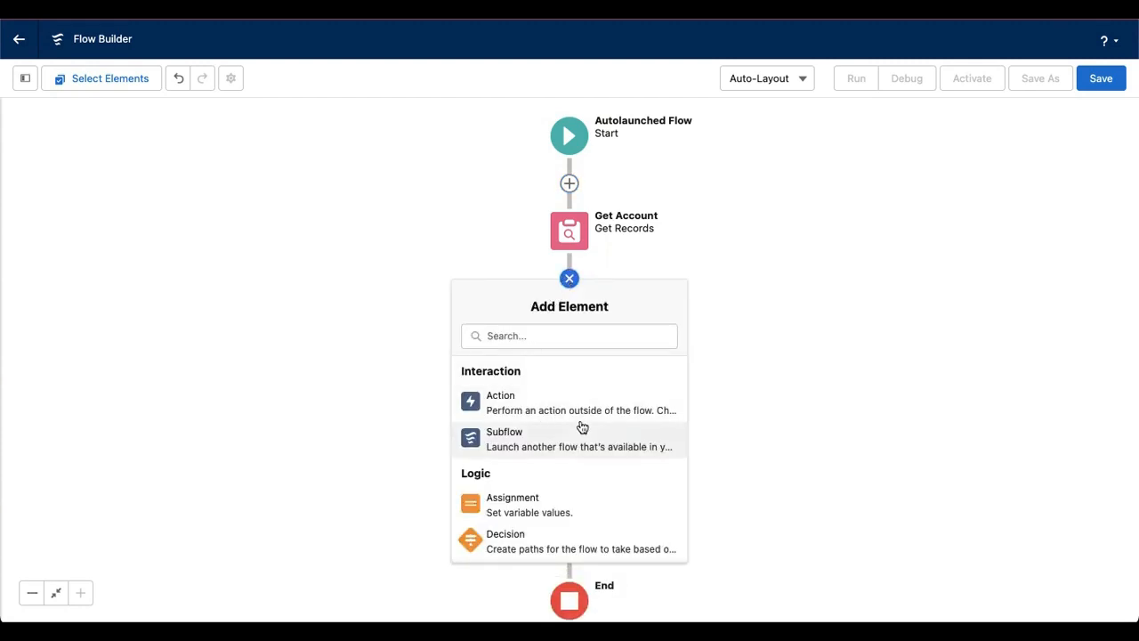
pyautogui.scroll(-3, 579, 427)
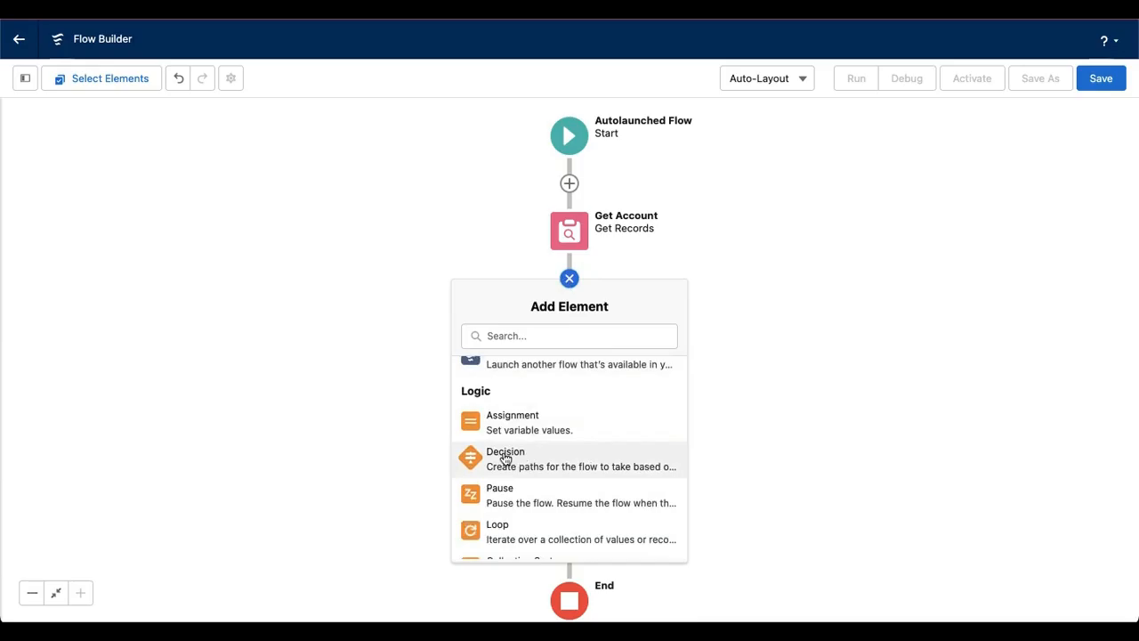
pyautogui.click(505, 457)
pyautogui.write('That is')
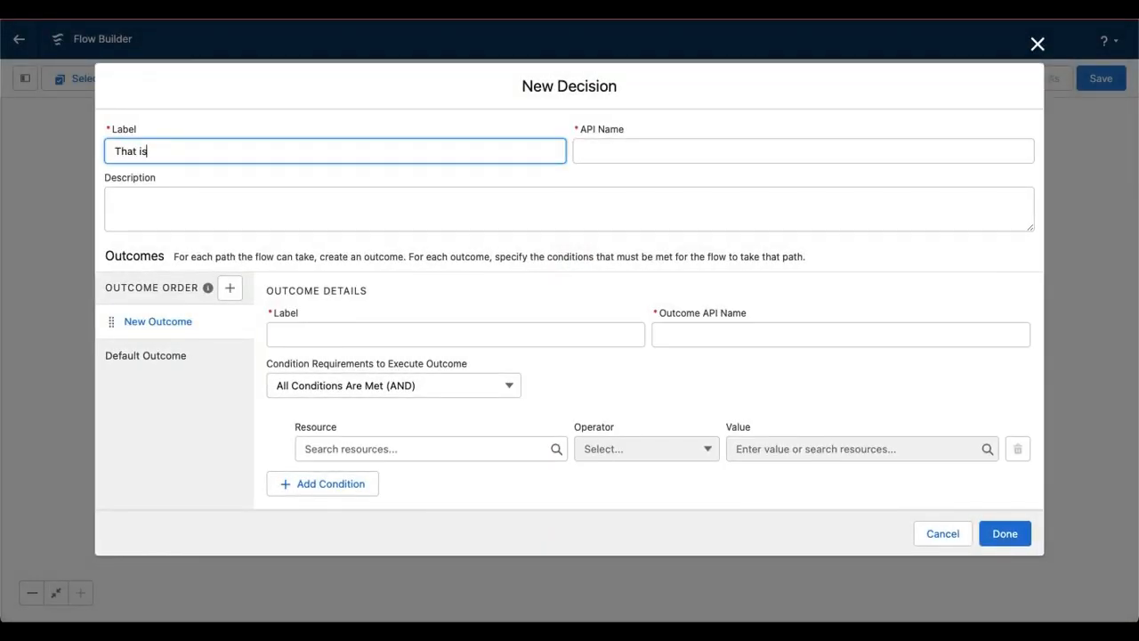
pyautogui.write(' Account')
pyautogui.click(496, 201)
pyautogui.click(180, 152)
pyautogui.hotkey('ctrl', 'a')
pyautogui.click(181, 192)
pyautogui.hotkey('ctrl', 'v')
# Label the decision's first outcome "Is An Account"
pyautogui.click(185, 443)
pyautogui.click(358, 331)
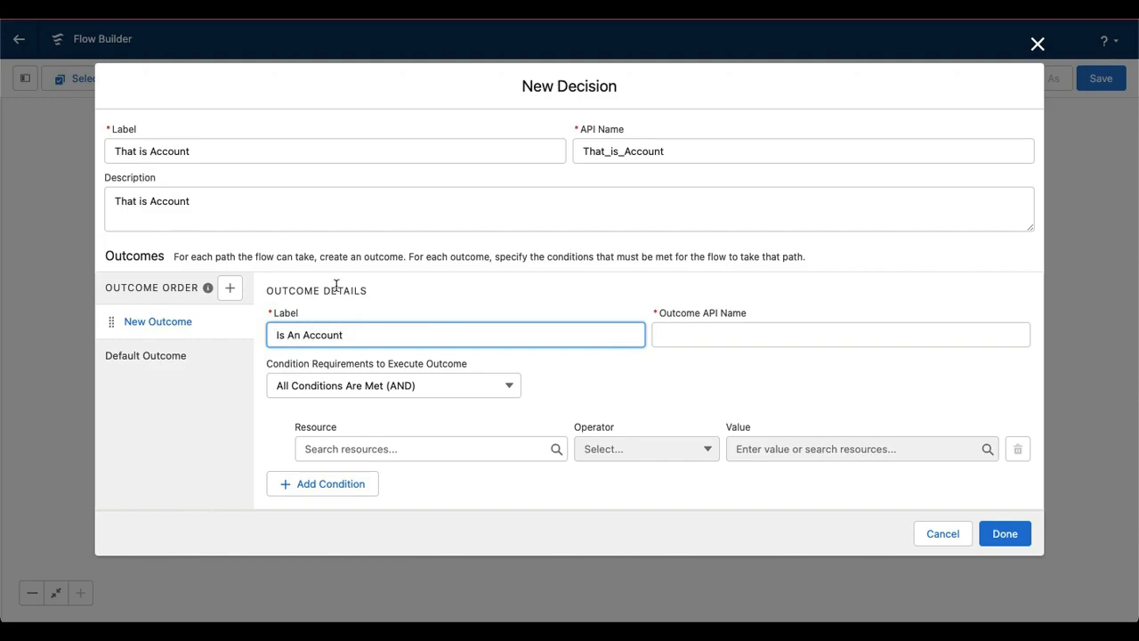
pyautogui.click(811, 395)
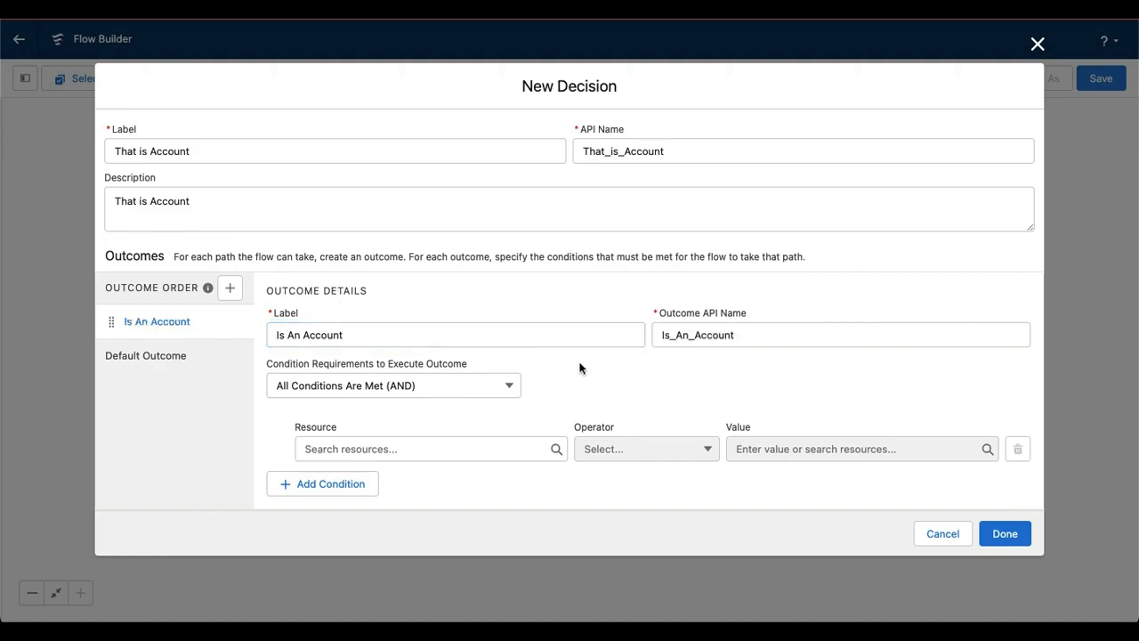
# Set the Is An Account outcome's condition to Accountidoutput Is Null equals $GlobalConstant.True and finish the decision
pyautogui.click(414, 447)
pyautogui.click(420, 448)
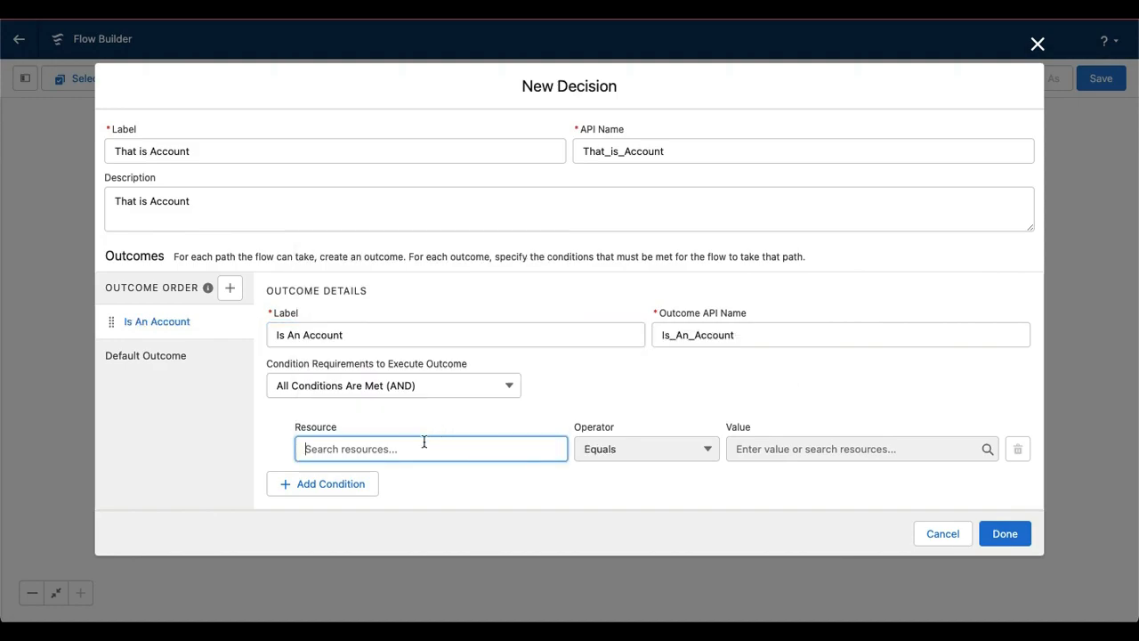
pyautogui.write('ac')
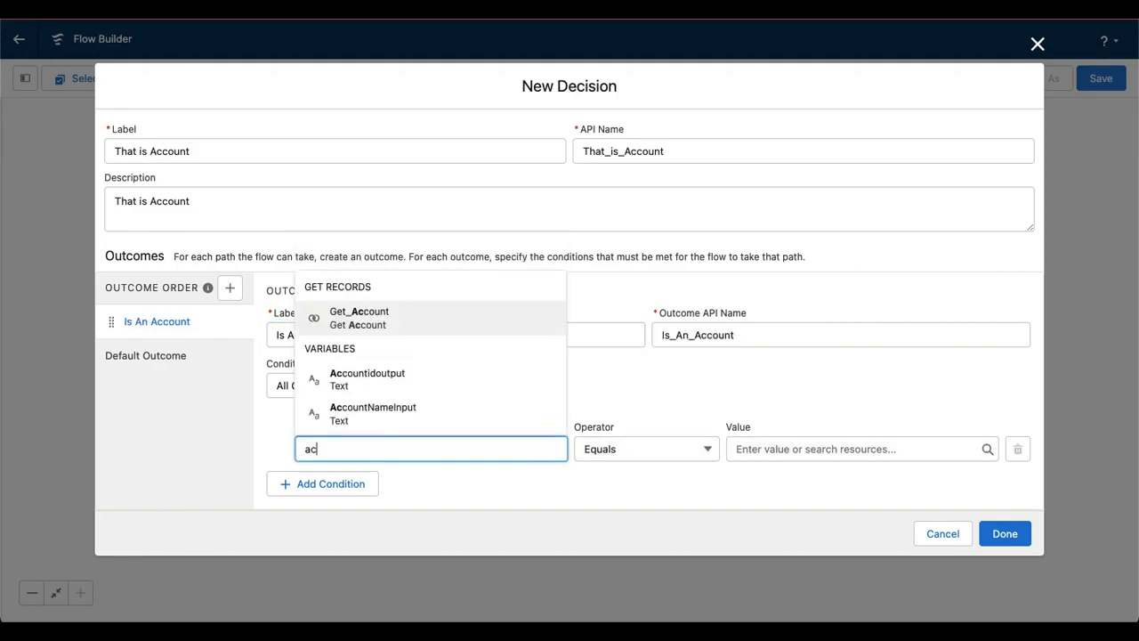
pyautogui.click(407, 379)
pyautogui.click(647, 448)
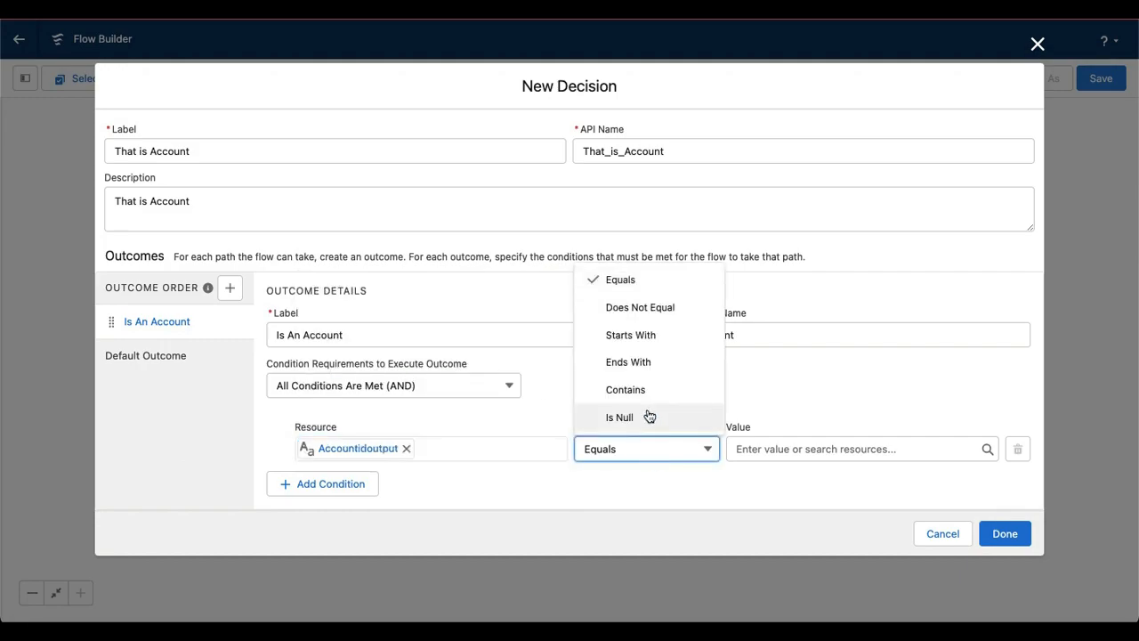
pyautogui.click(650, 416)
pyautogui.click(747, 441)
pyautogui.write('tr')
pyautogui.click(829, 414)
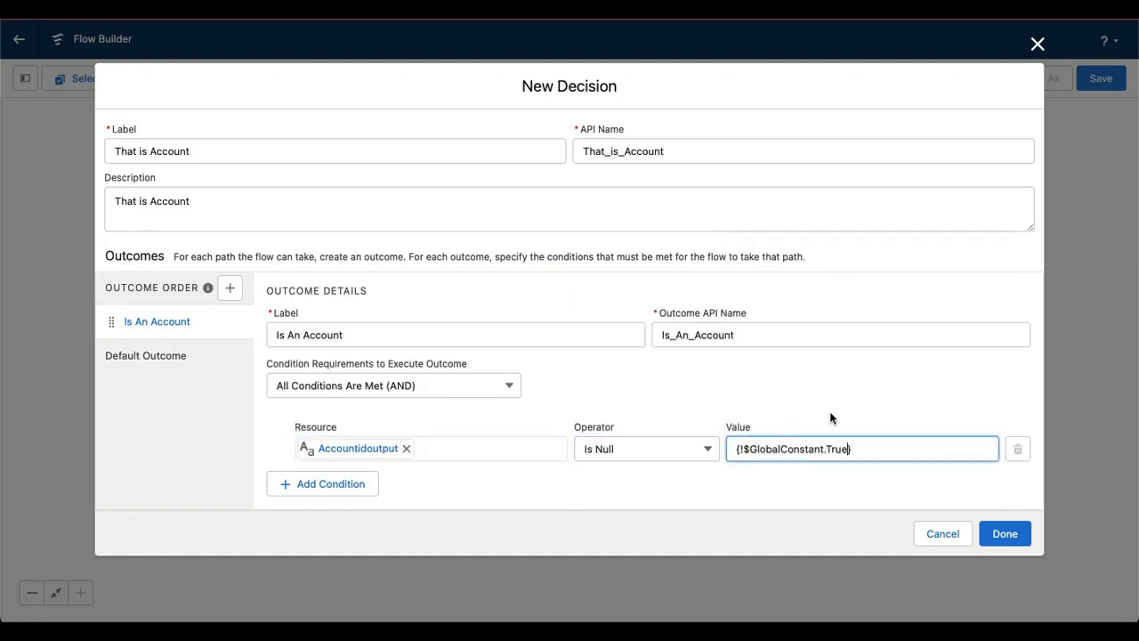
pyautogui.click(1014, 537)
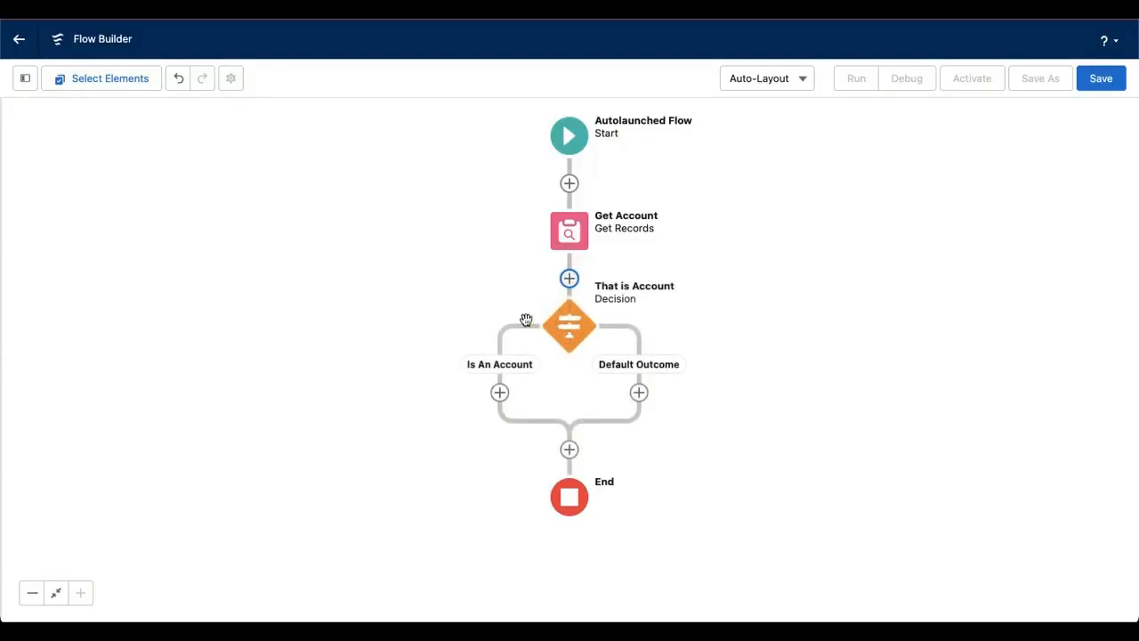
# Add a Create Records element on the Is An Account path with the label and description "Create a record"
pyautogui.click(500, 393)
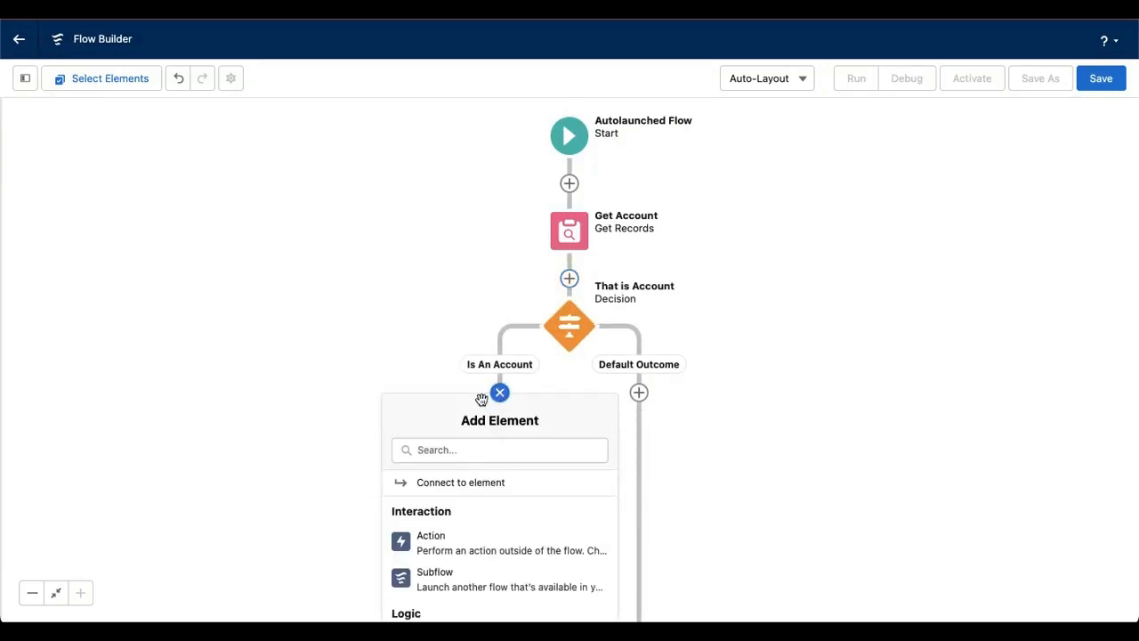
pyautogui.scroll(-3, 490, 531)
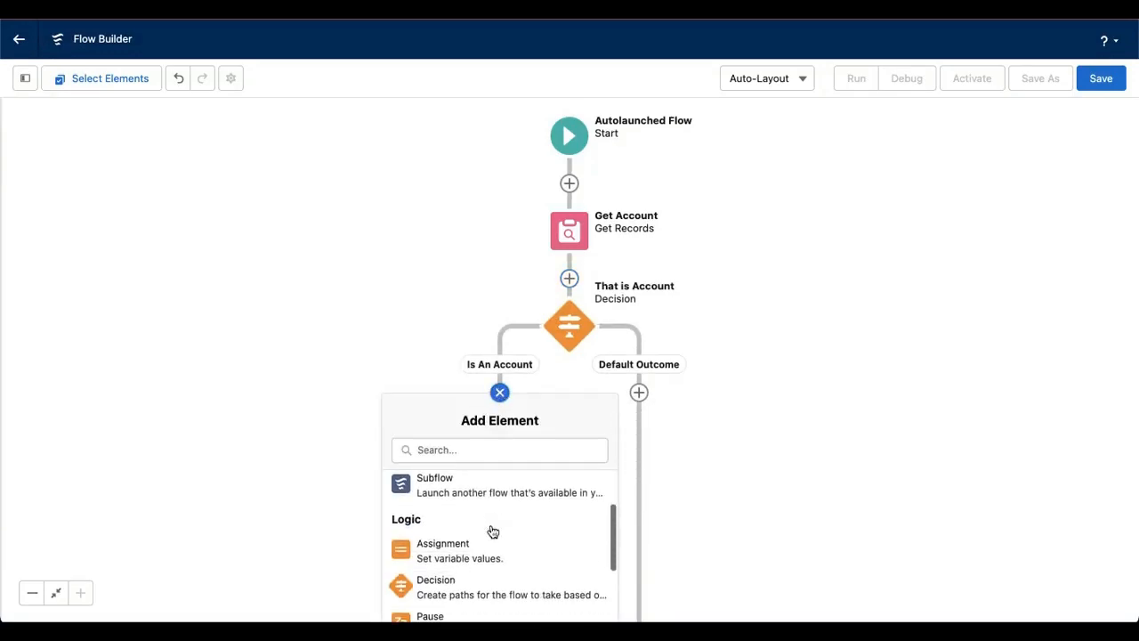
pyautogui.scroll(-5, 490, 531)
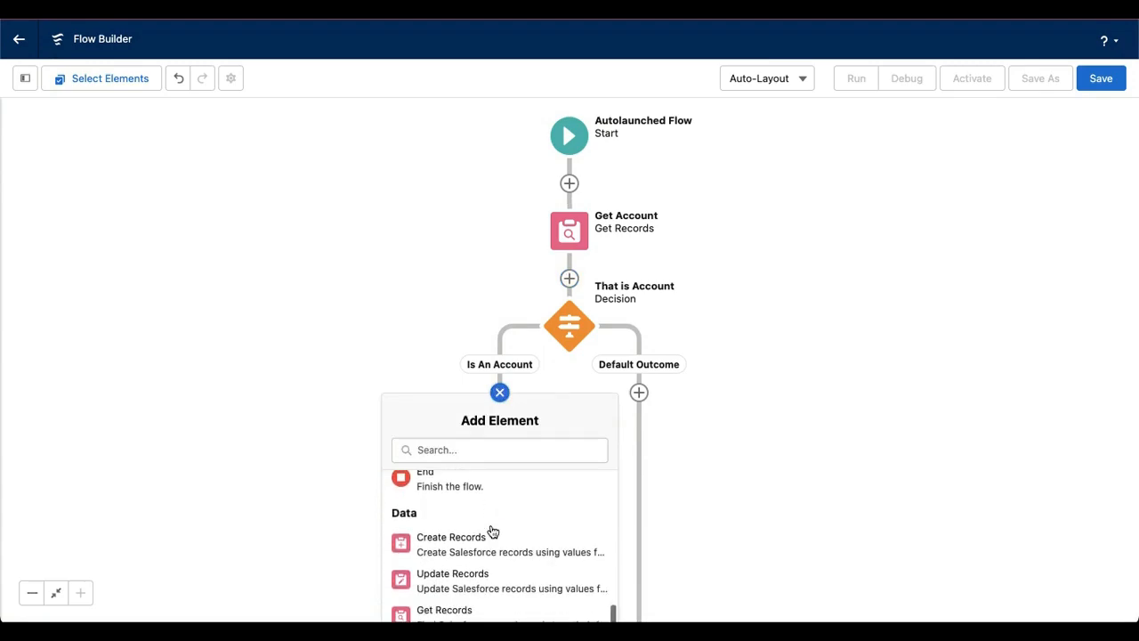
pyautogui.click(475, 542)
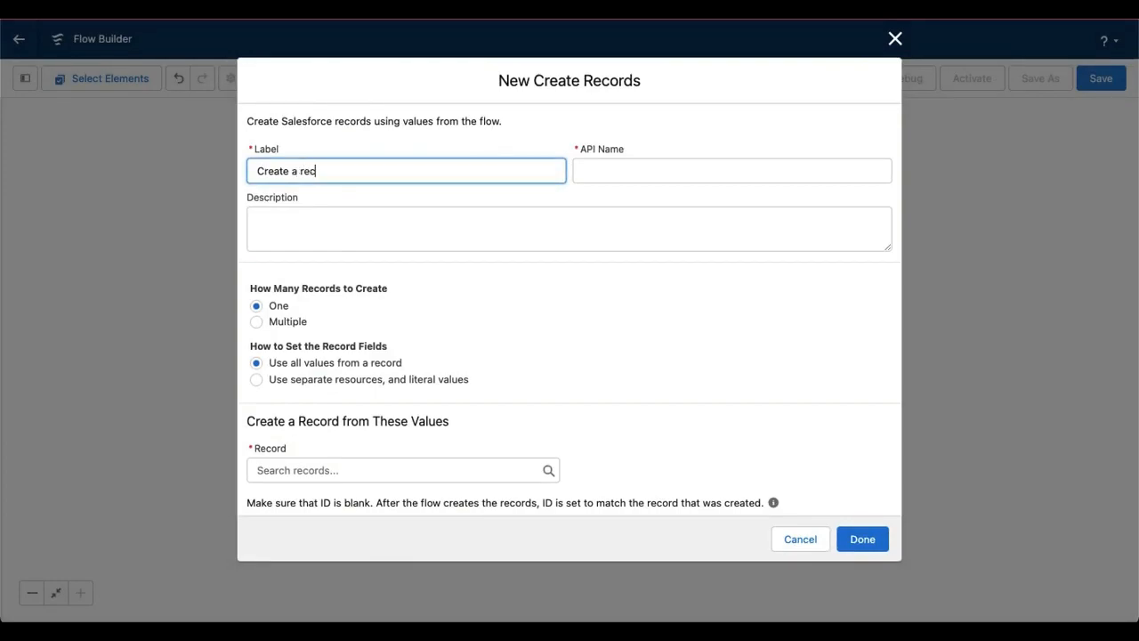
pyautogui.click(665, 175)
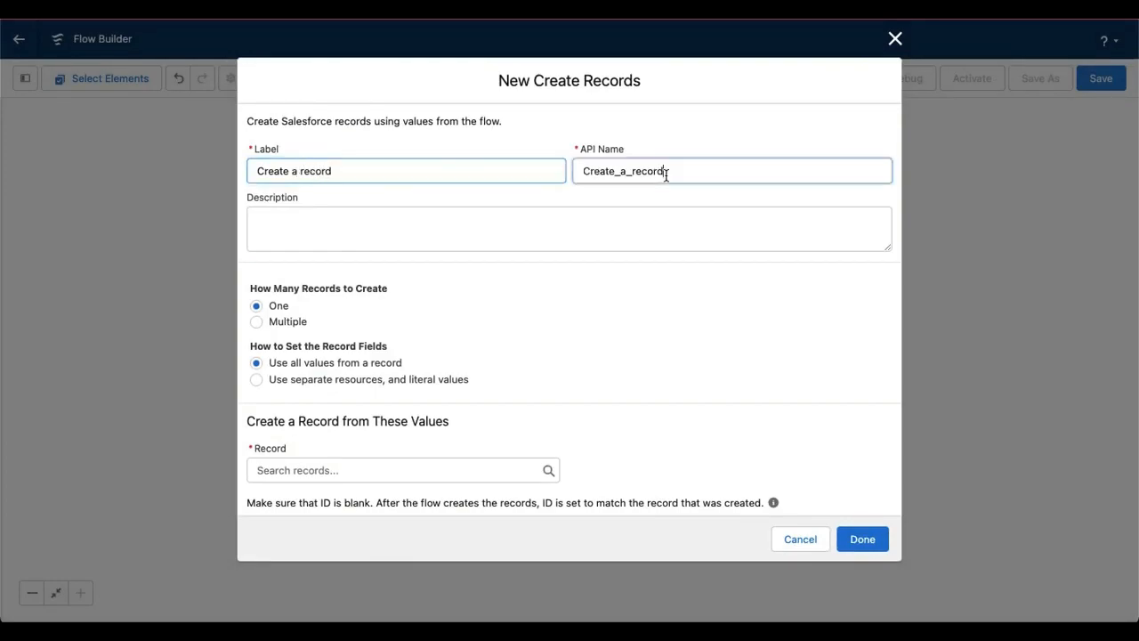
pyautogui.click(376, 224)
pyautogui.tripleClick(303, 172)
pyautogui.hotkey('ctrl', 'c')
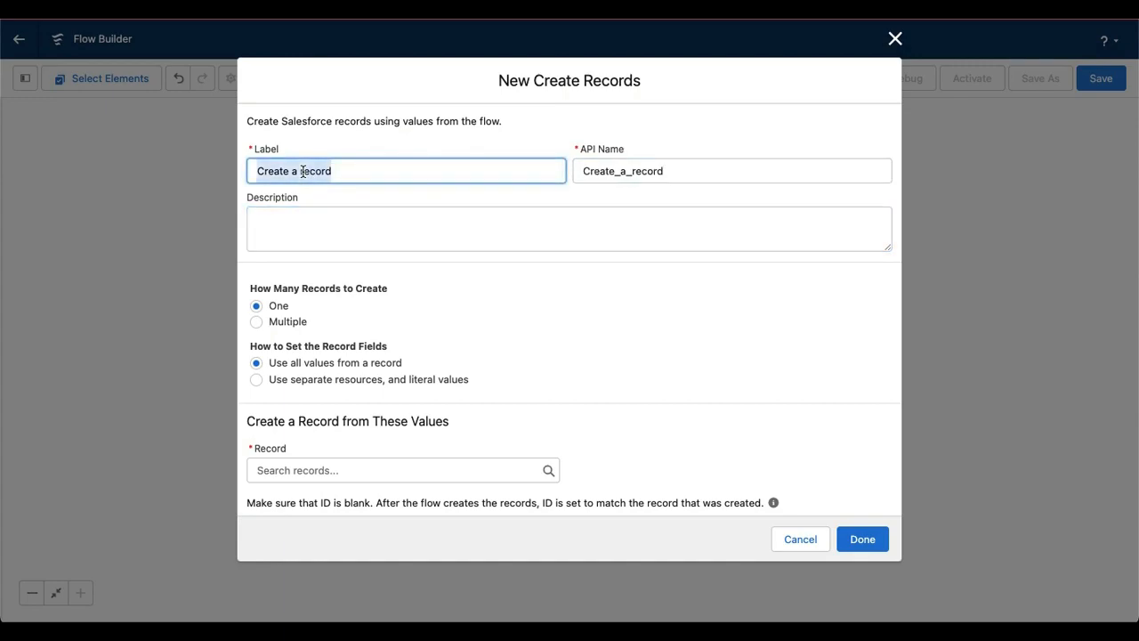
pyautogui.click(322, 238)
pyautogui.hotkey('ctrl', 'v')
pyautogui.click(465, 325)
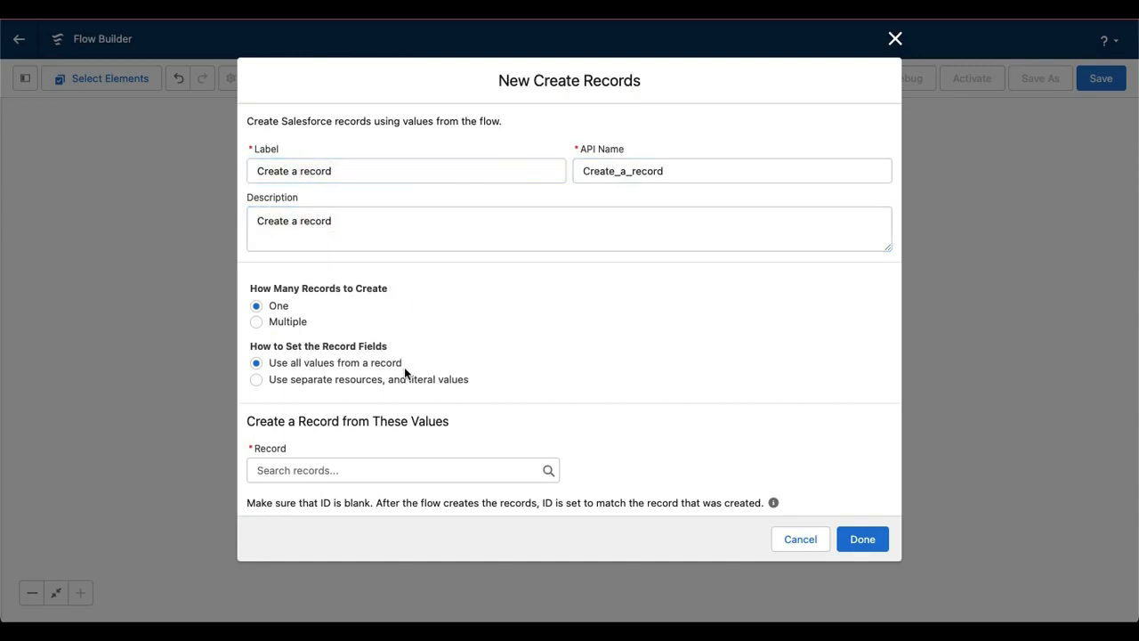
# Set the new record's fields to use separate resources and literal values, with Account as the object
pyautogui.click(256, 379)
pyautogui.click(302, 481)
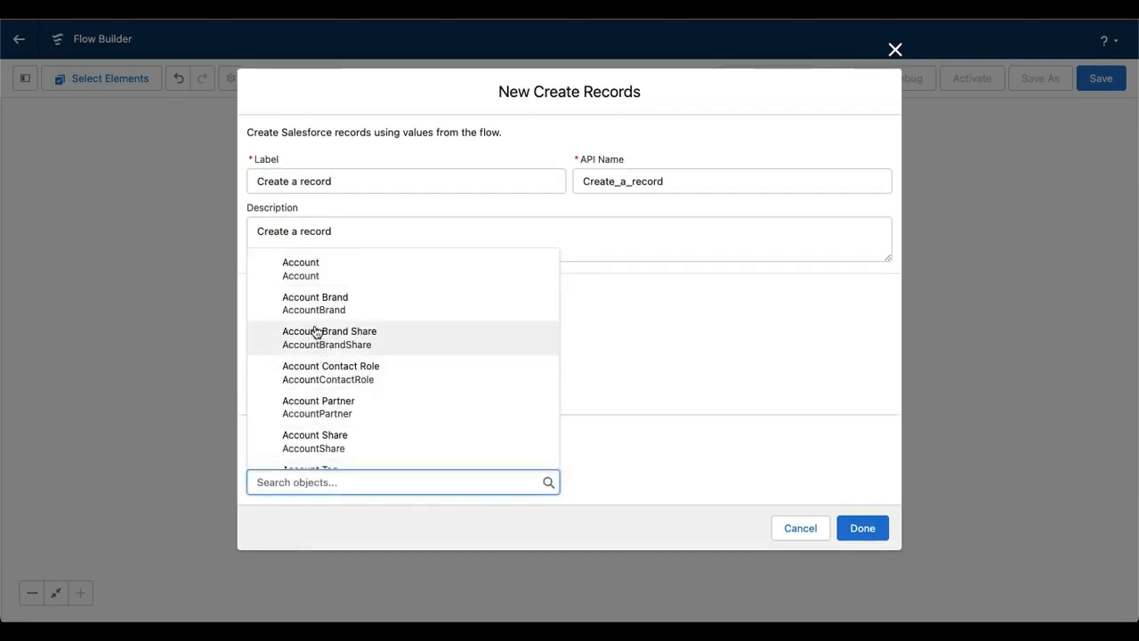
pyautogui.click(301, 268)
# Assign AccountNameInput to the new Account's Name field and finish the Create Records element
pyautogui.scroll(-3, 437, 359)
pyautogui.click(386, 432)
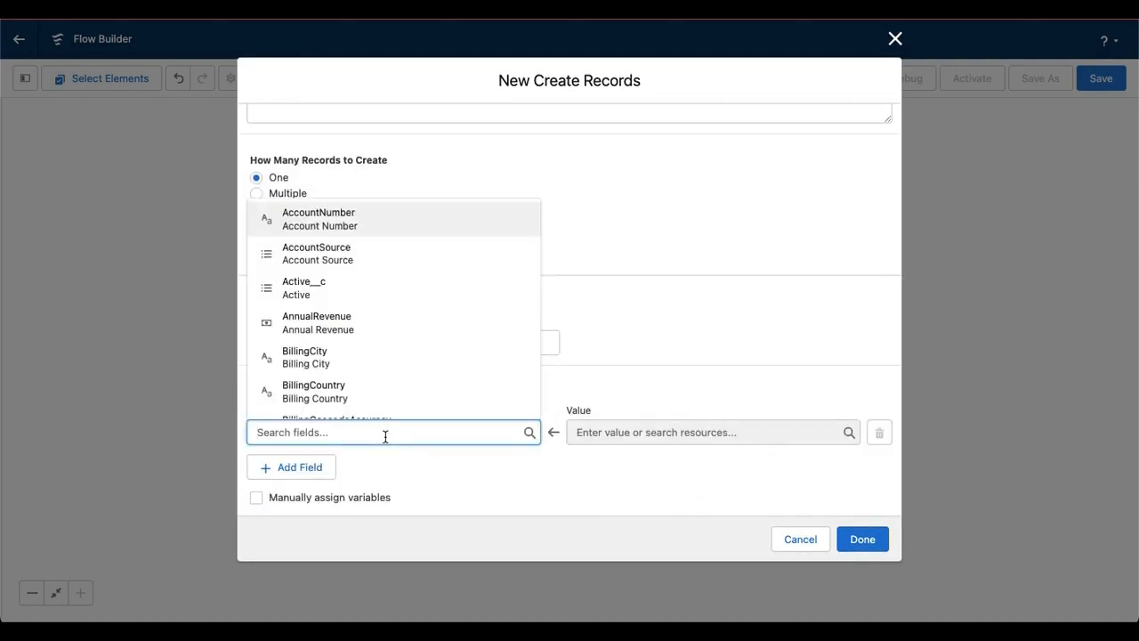
pyautogui.write('name')
pyautogui.click(439, 400)
pyautogui.click(627, 433)
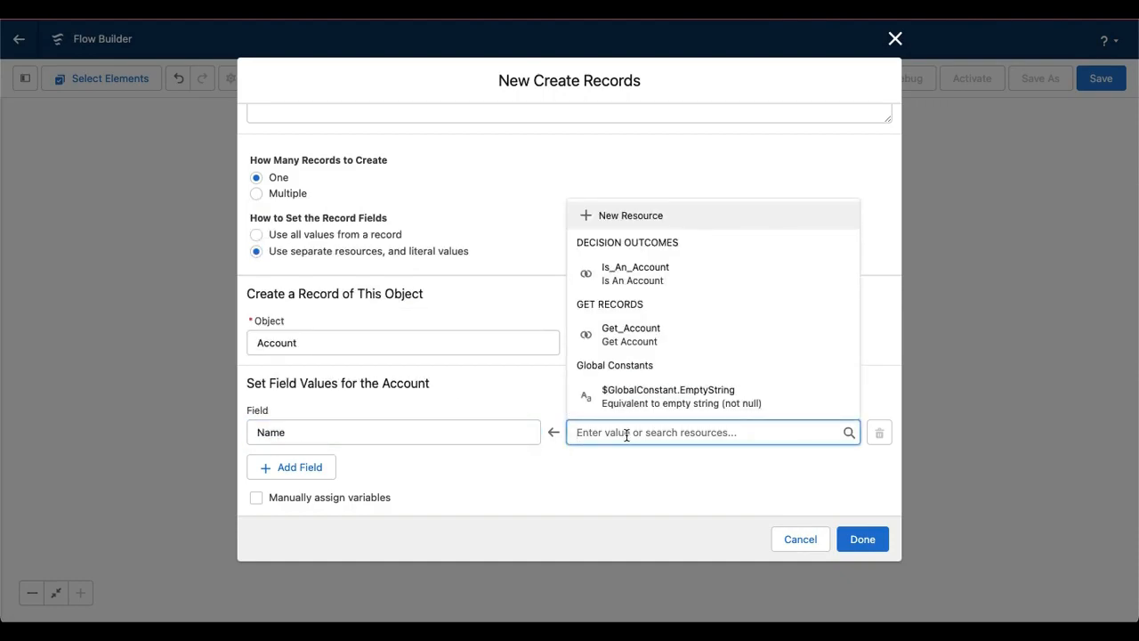
pyautogui.write('acc')
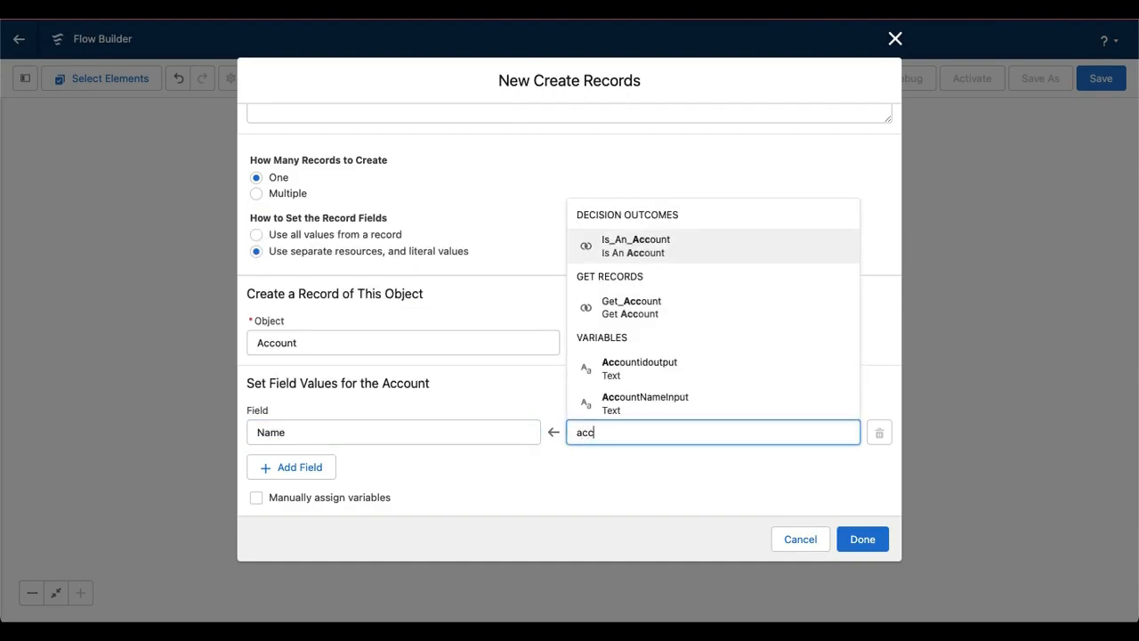
pyautogui.click(666, 405)
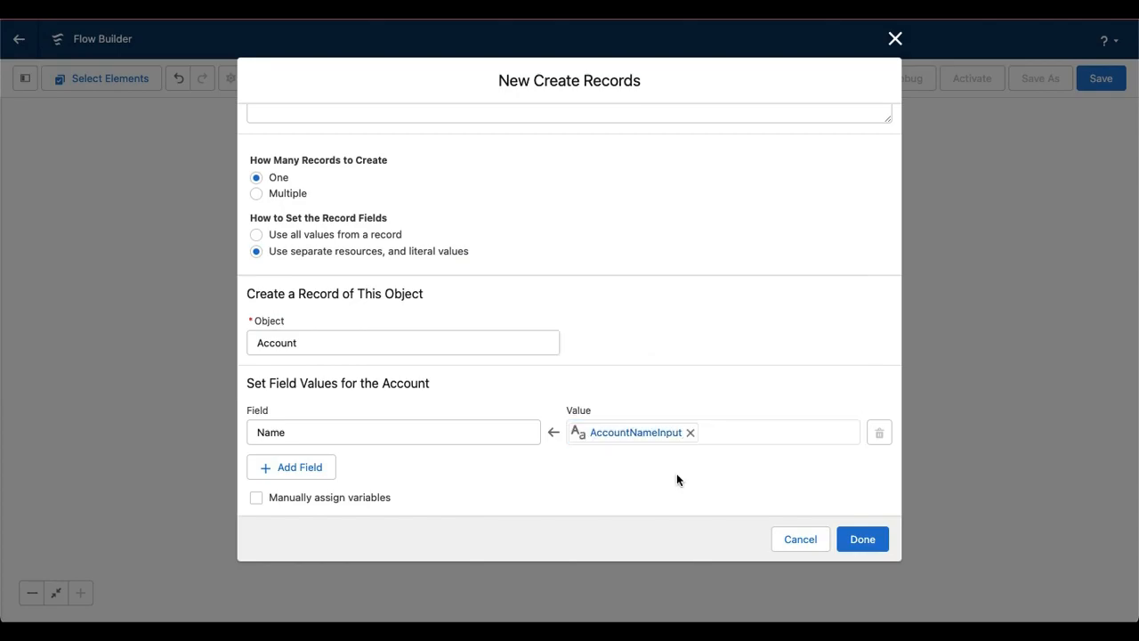
pyautogui.click(859, 535)
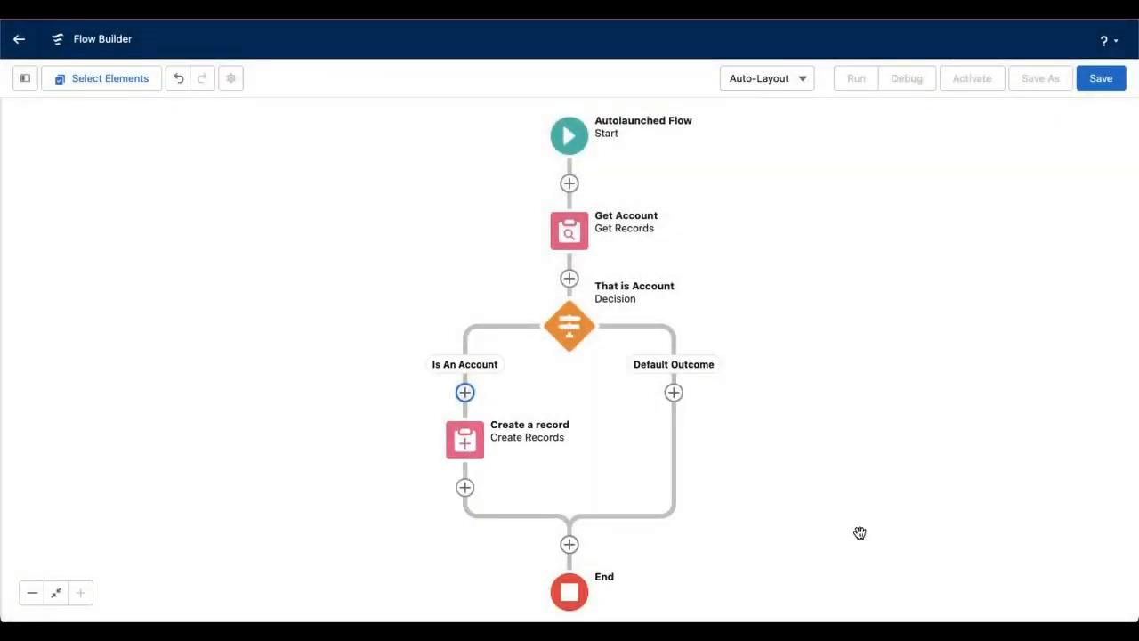
# Create a variable resource with the Record data type and the API name "StoreAccount"
pyautogui.click(25, 78)
pyautogui.click(89, 223)
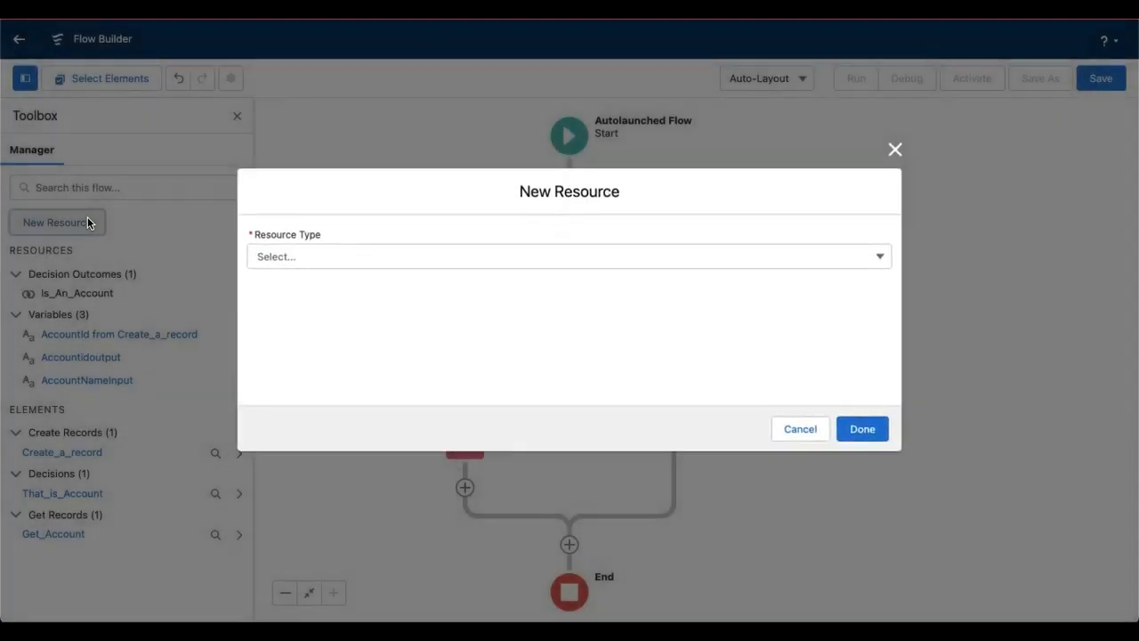
pyautogui.click(308, 255)
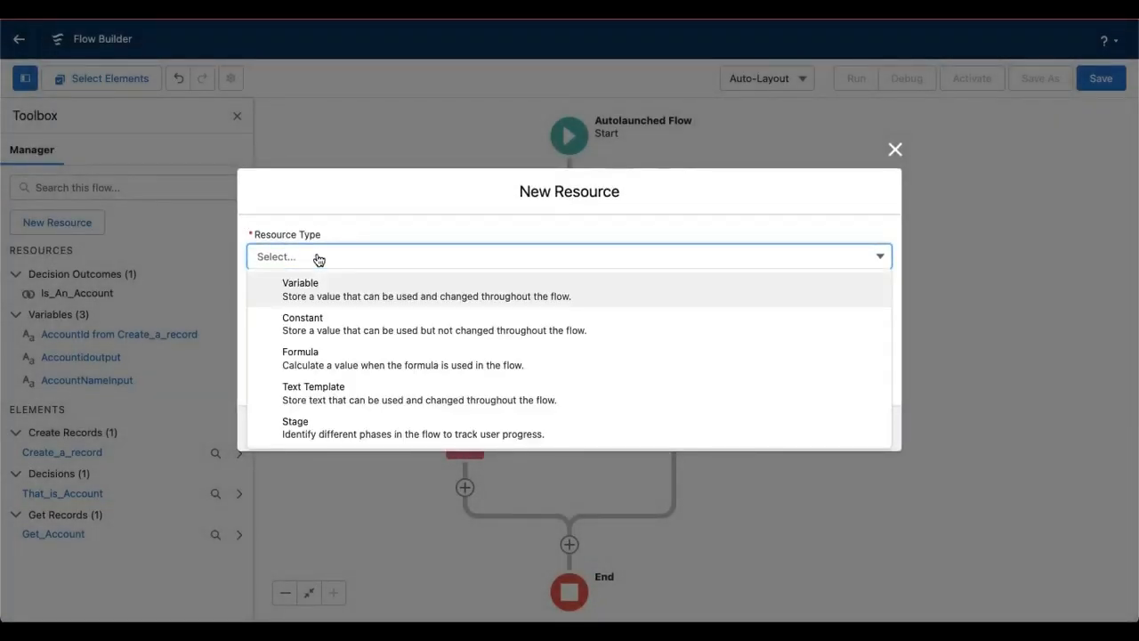
pyautogui.click(343, 293)
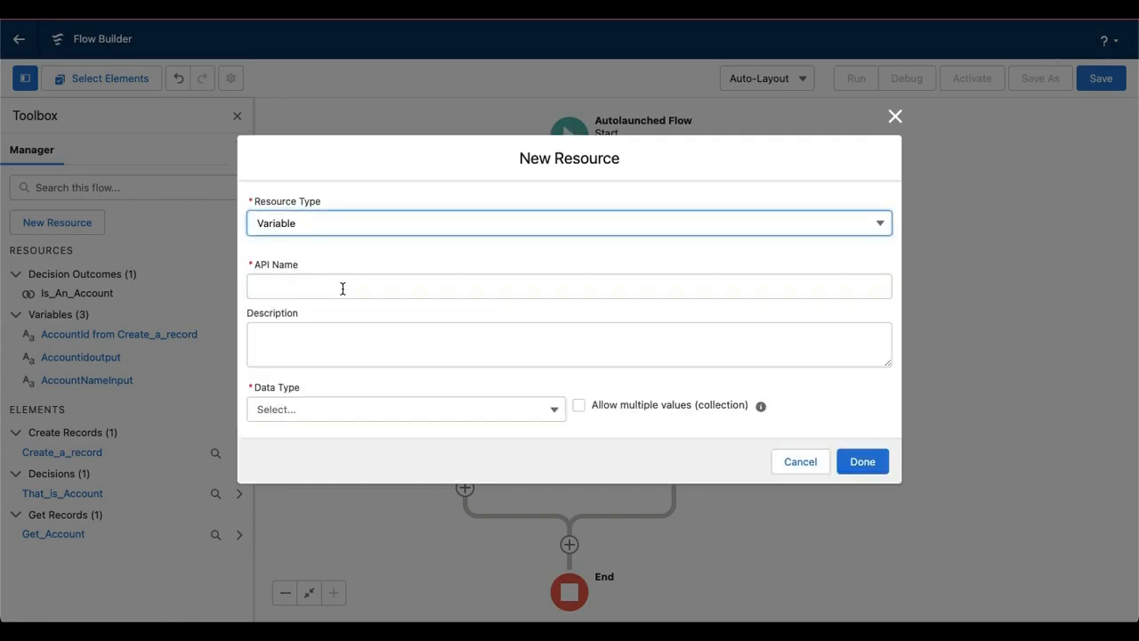
pyautogui.click(343, 411)
pyautogui.click(328, 222)
pyautogui.click(307, 237)
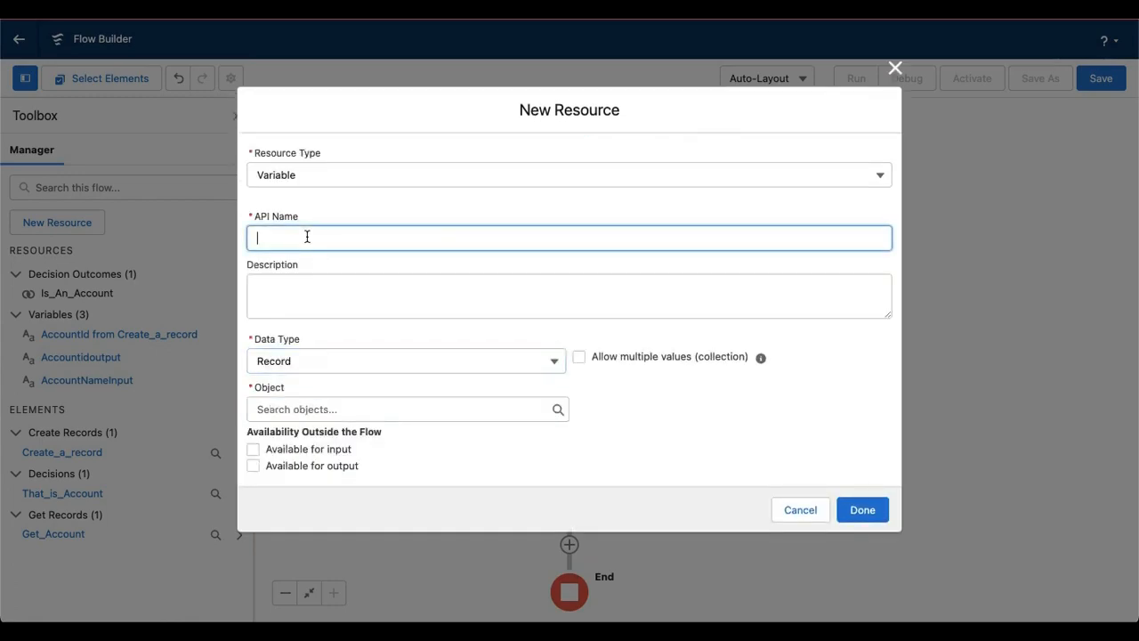
pyautogui.write('StoreAccount')
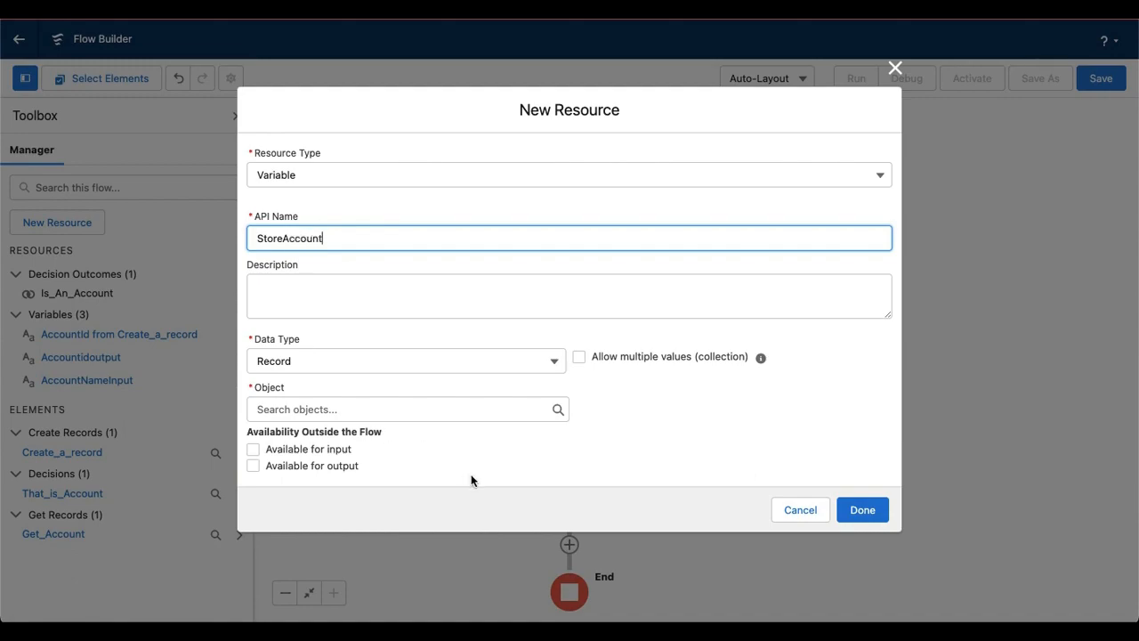
# Set StoreAccount's object to Account, make it available for input and output, and finish the resource
pyautogui.click(292, 411)
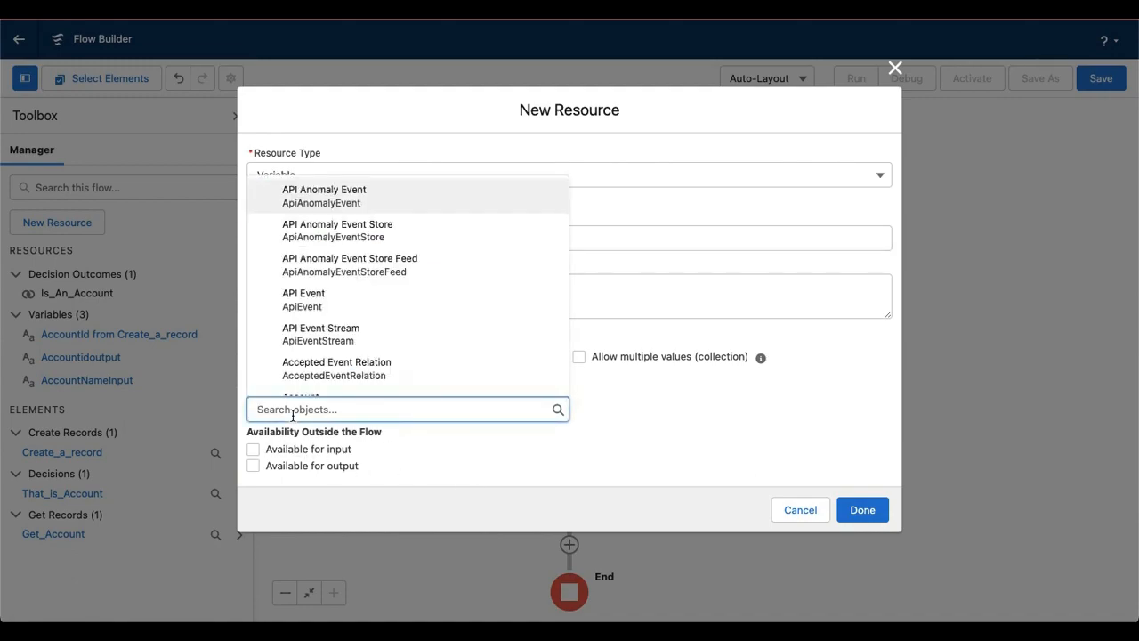
pyautogui.write('acc')
pyautogui.click(307, 229)
pyautogui.click(334, 450)
pyautogui.click(334, 469)
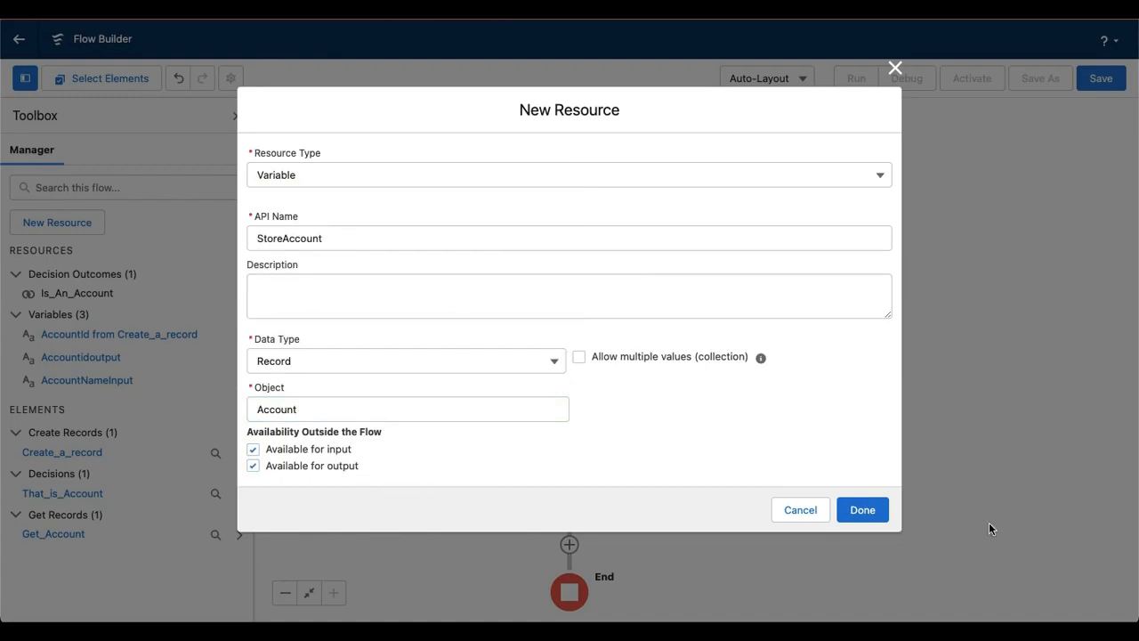
pyautogui.click(878, 511)
# Edit the Create a record element to manually assign variables, storing the Account ID in {!StoreAccount.id}
pyautogui.doubleClick(469, 441)
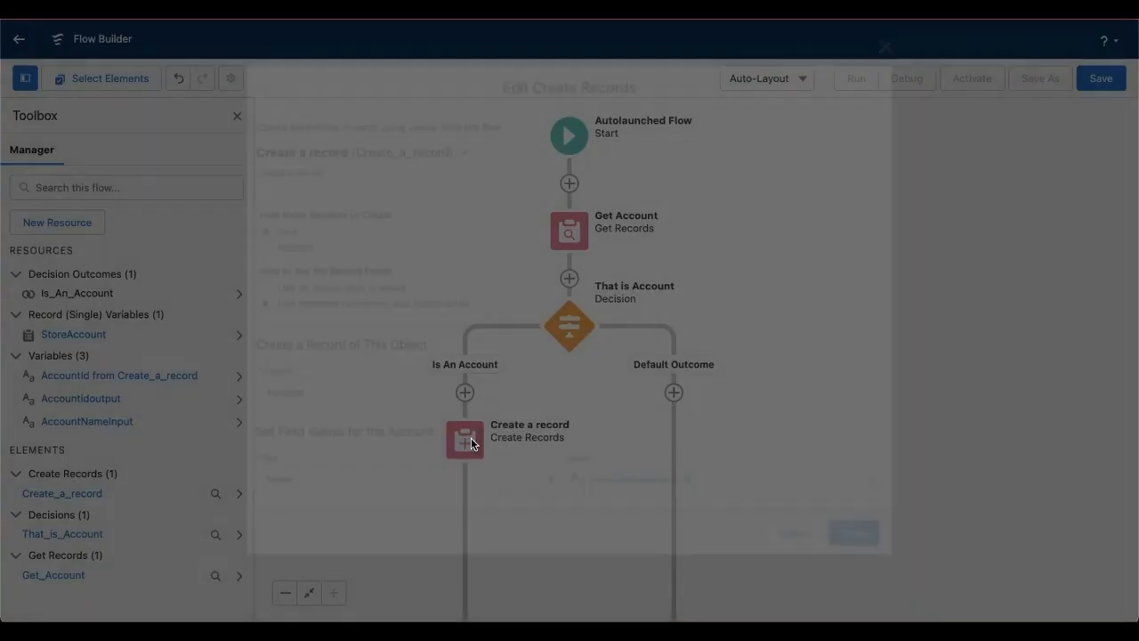
pyautogui.scroll(-1, 435, 473)
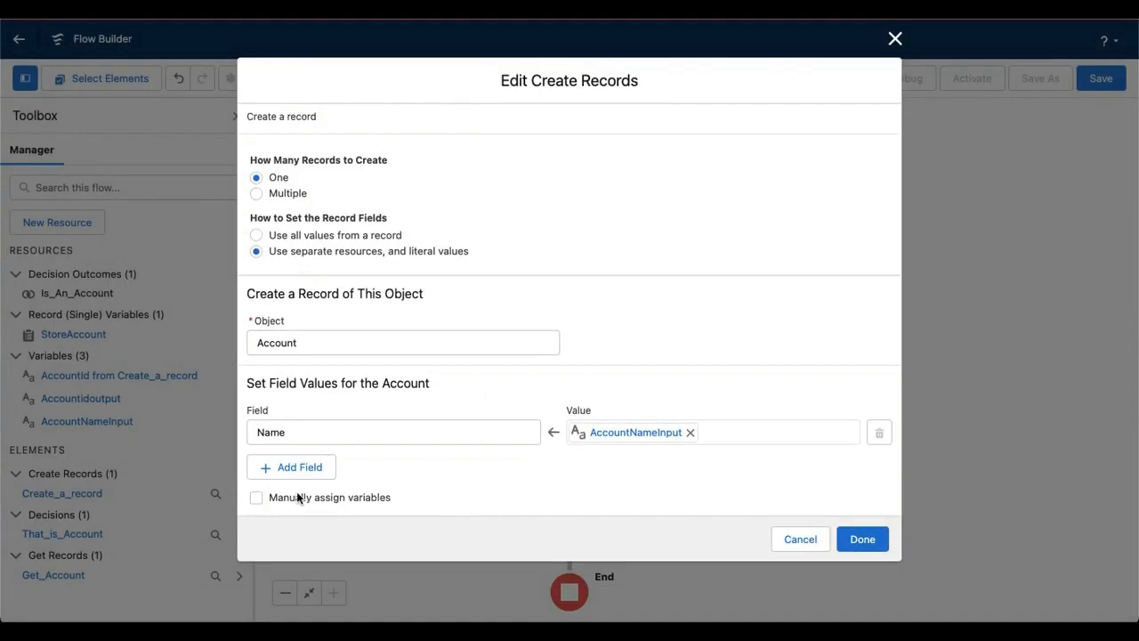
pyautogui.scroll(-2, 445, 450)
pyautogui.click(368, 495)
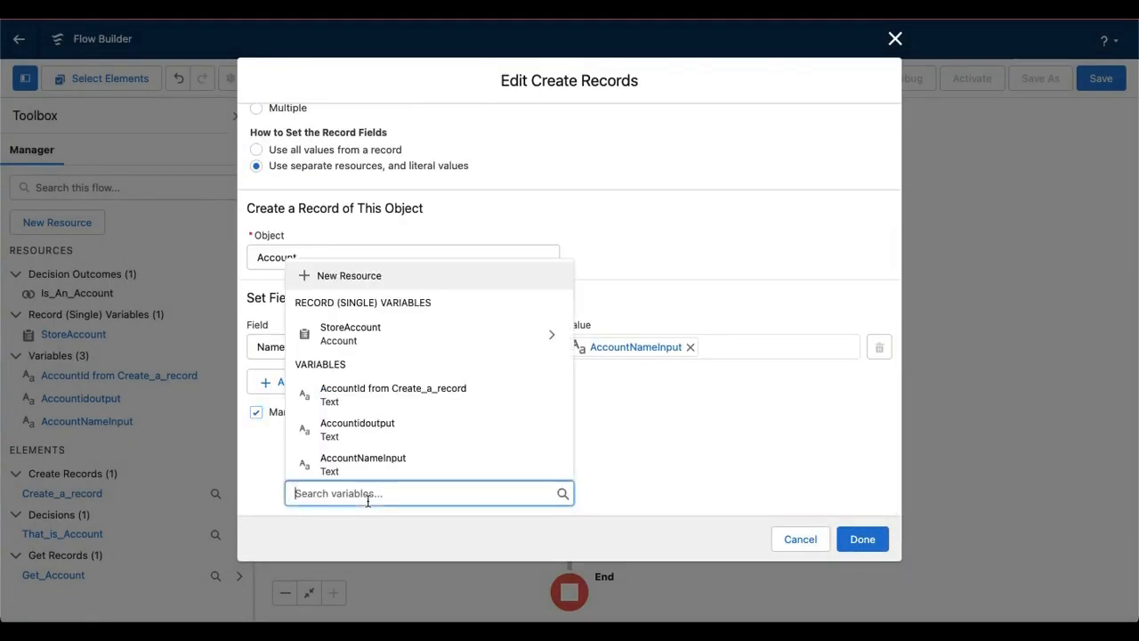
pyautogui.click(552, 335)
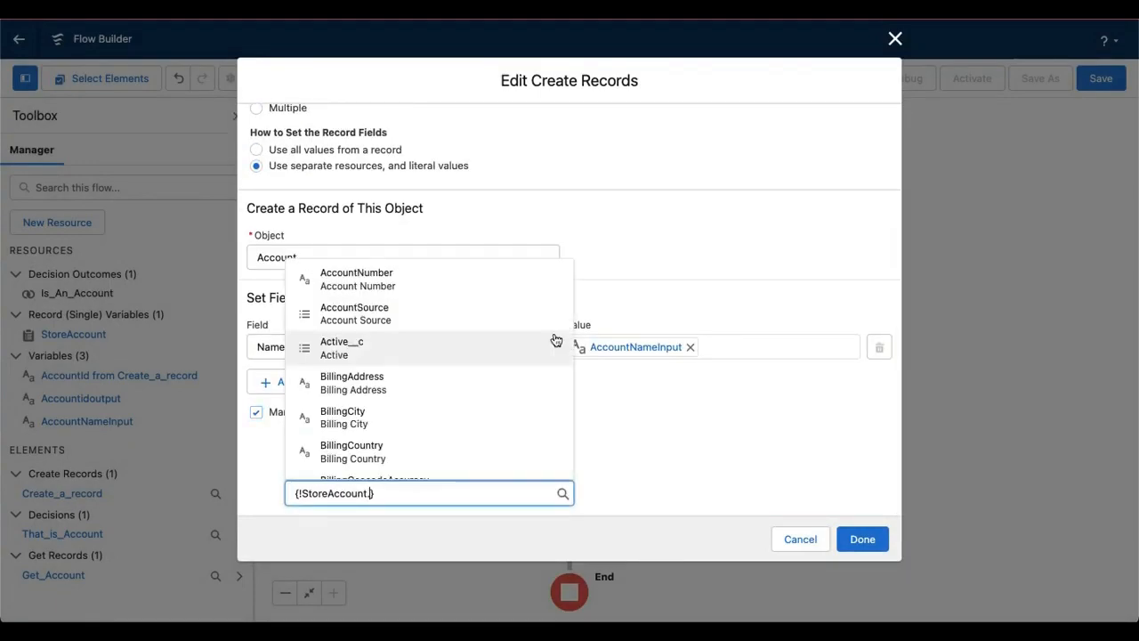
pyautogui.write('id')
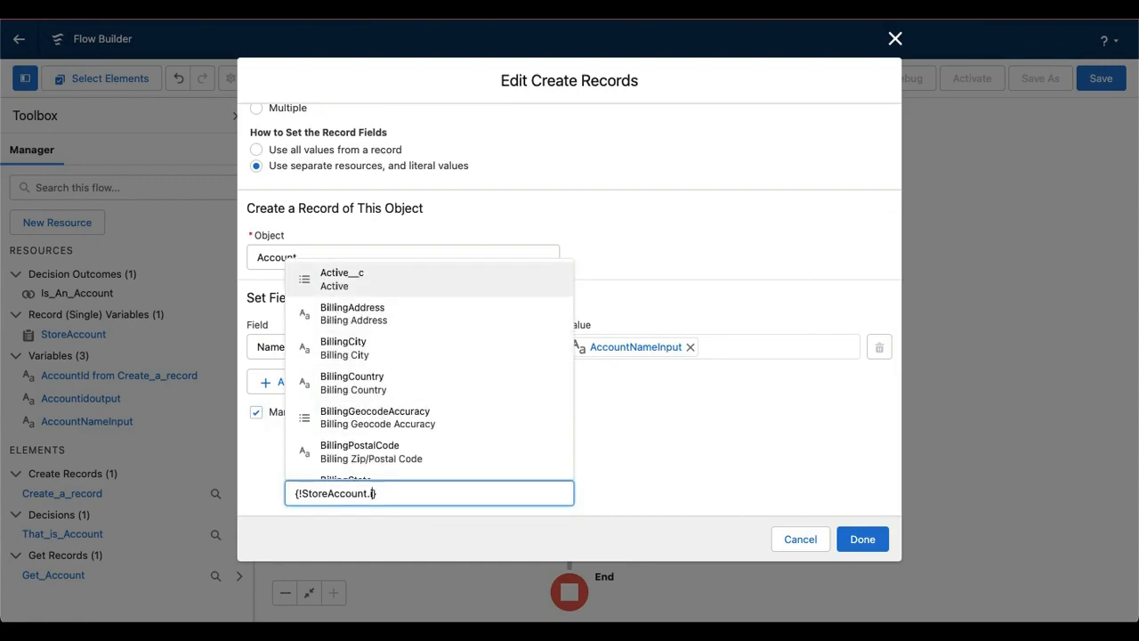
pyautogui.click(369, 417)
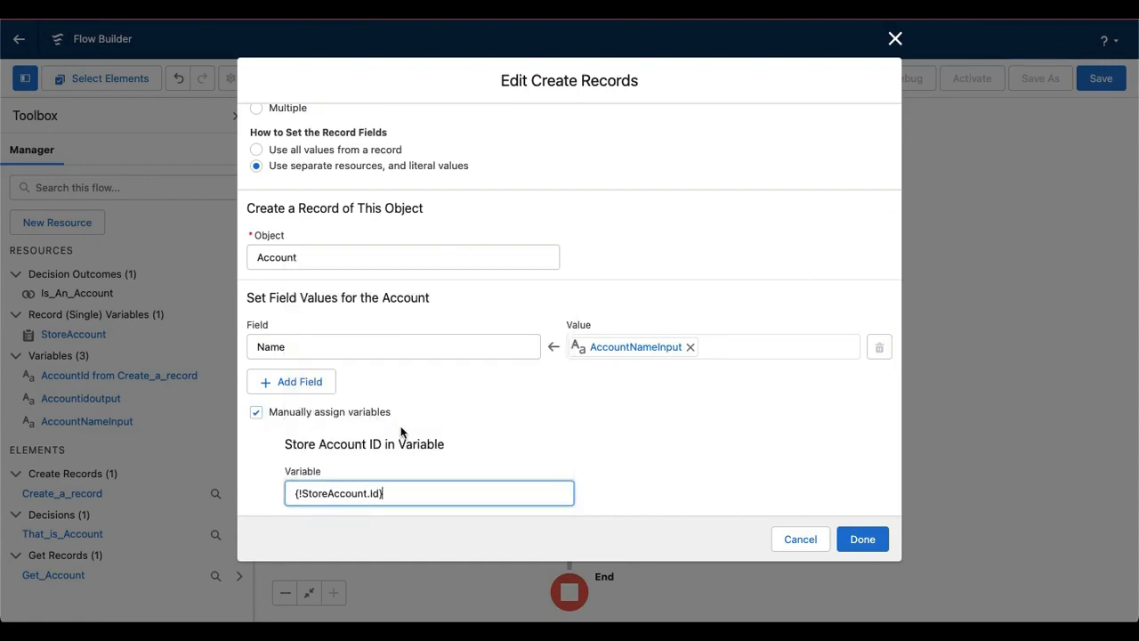
pyautogui.click(858, 539)
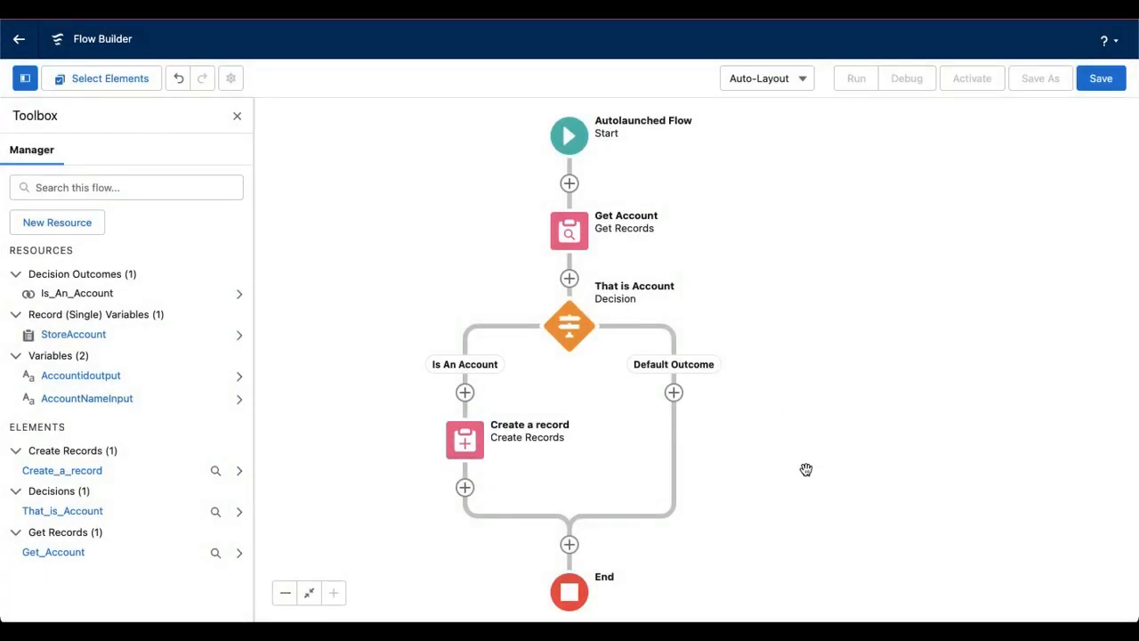
# Save the flow with the label "Flow to YT"
pyautogui.click(1101, 78)
pyautogui.click(443, 261)
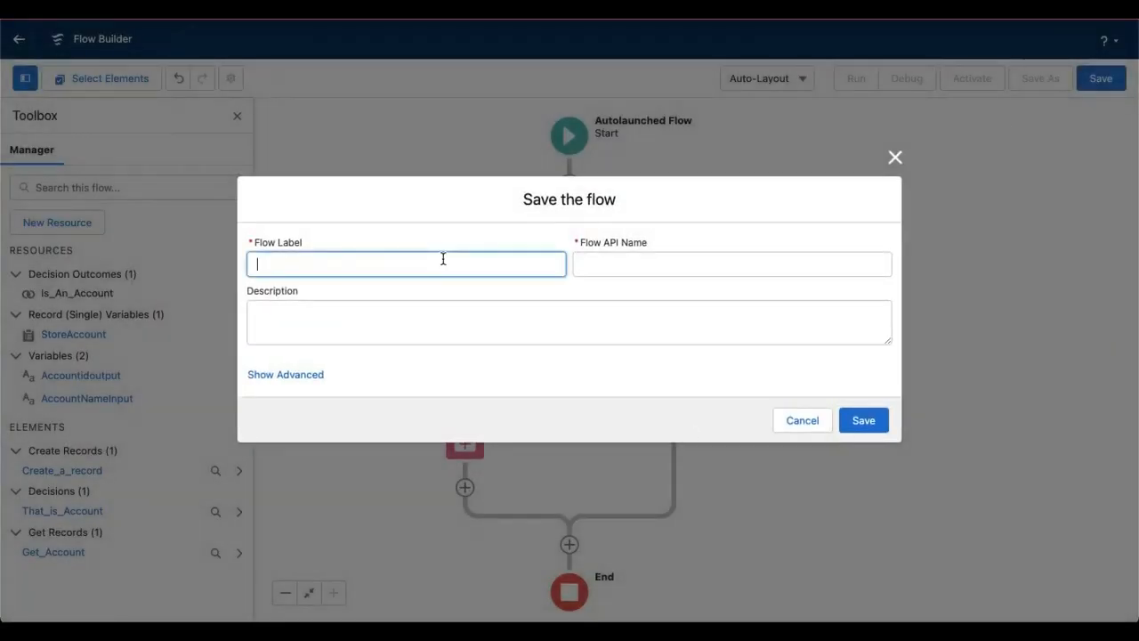
pyautogui.write('Flow Salesforce')
pyautogui.click(441, 342)
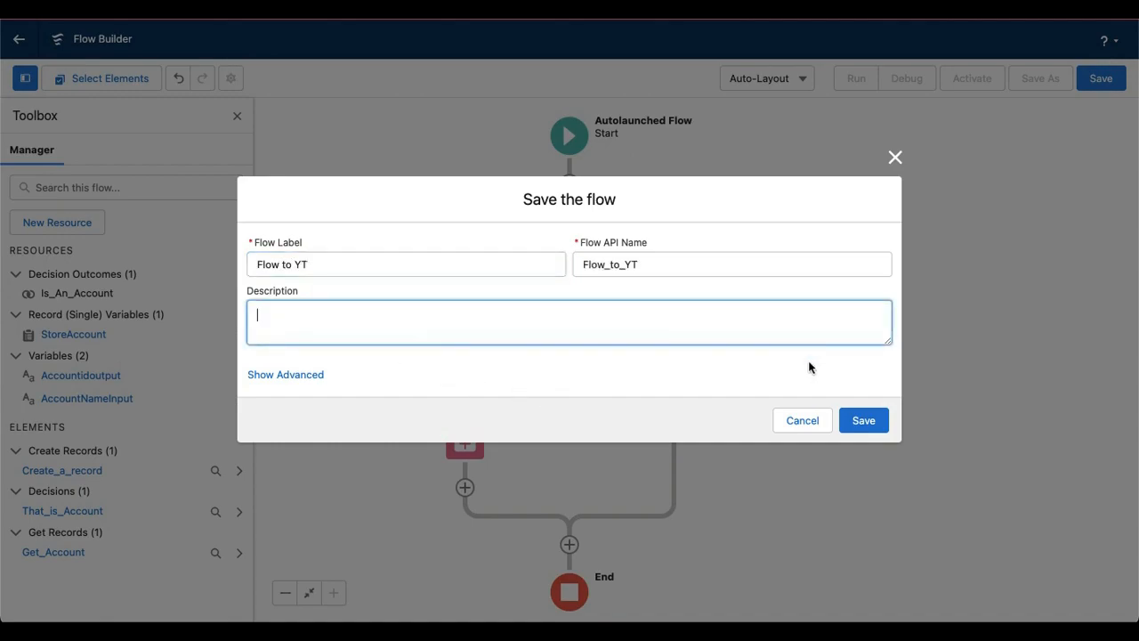
pyautogui.click(861, 420)
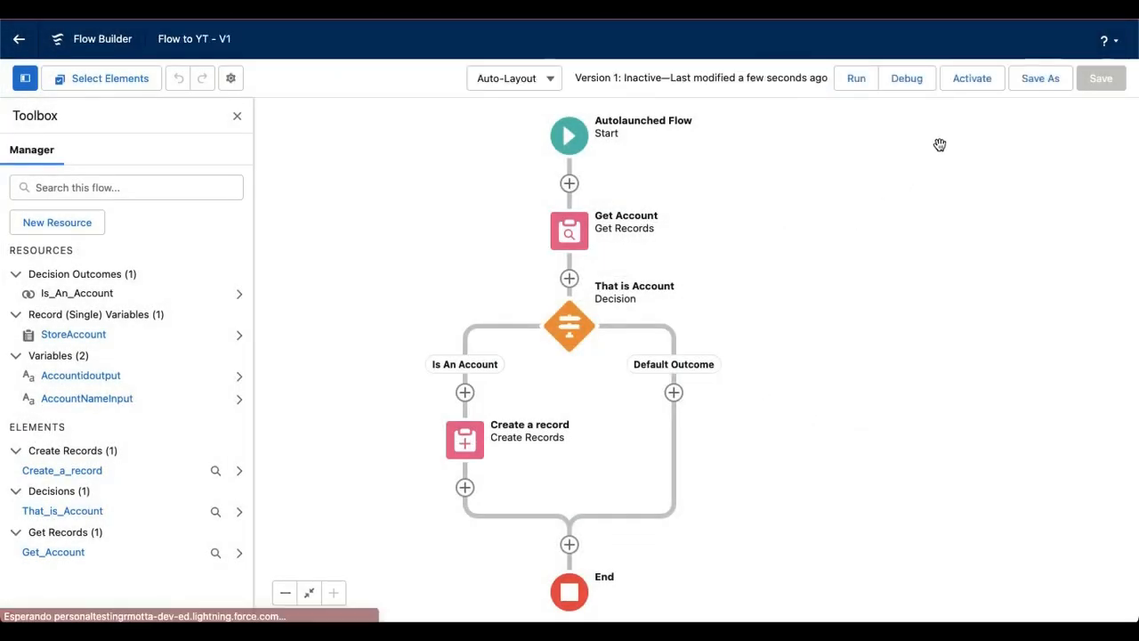
# Debug the flow with AccountNameInput "Cuenta Creada desde el flow YT" and examine the Get Account and That is Account details
pyautogui.click(908, 80)
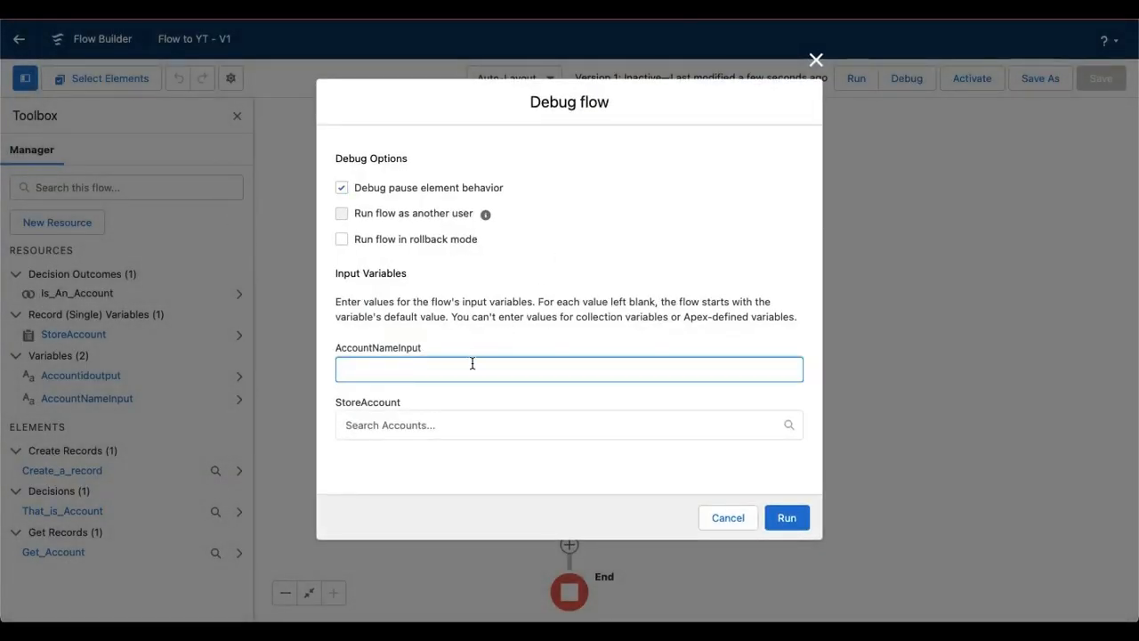
pyautogui.write('Cuenta Creada desde el flow YT')
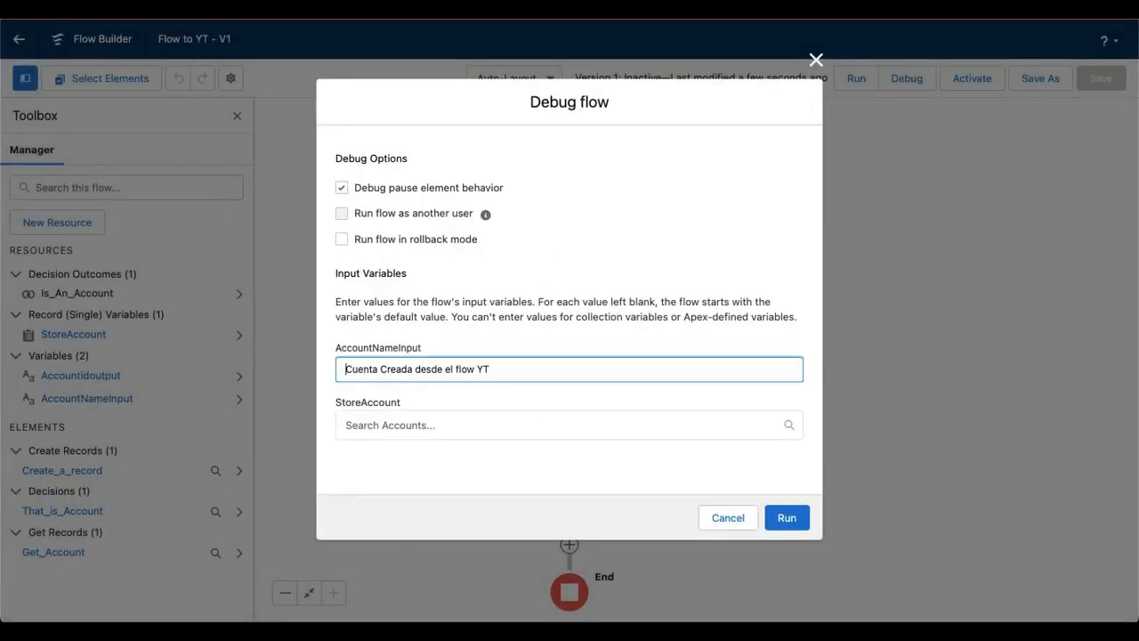
pyautogui.click(792, 518)
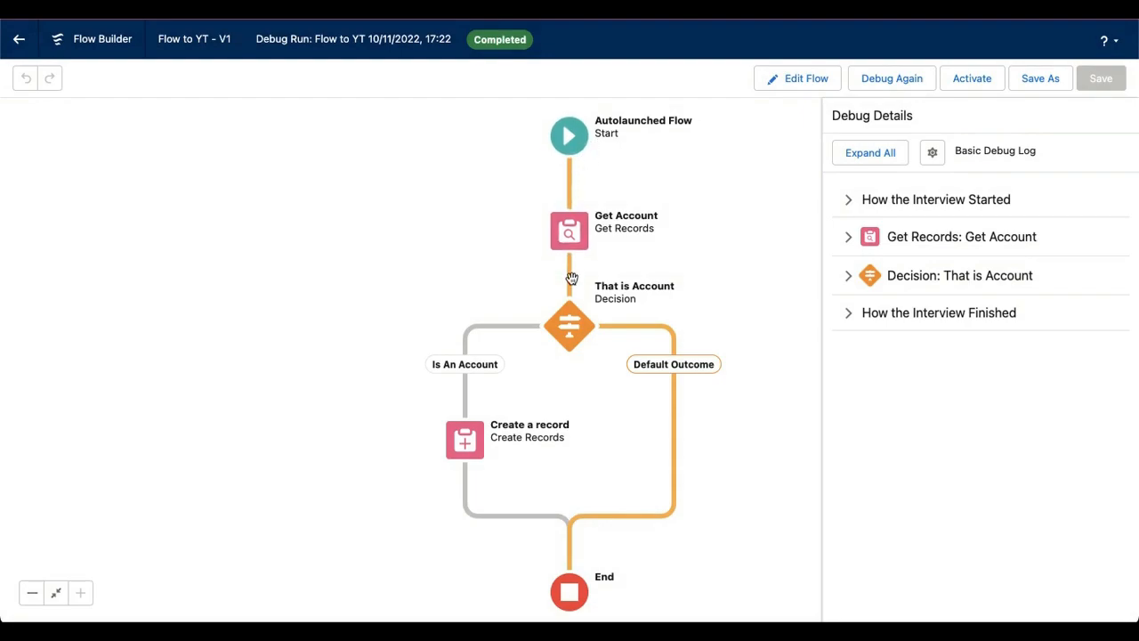
pyautogui.click(849, 237)
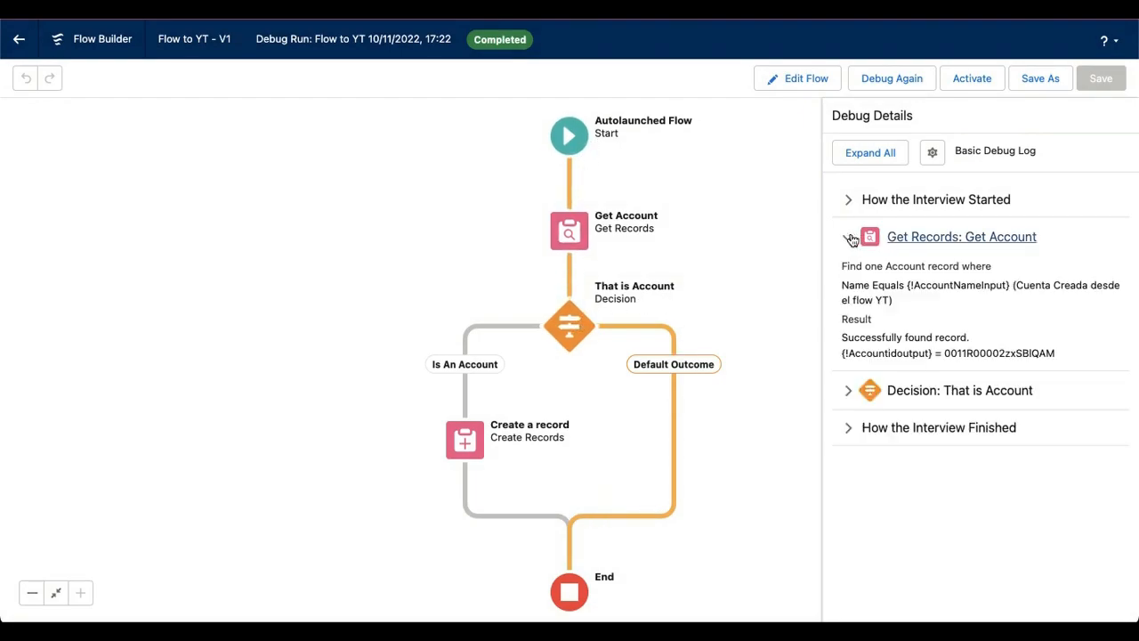
pyautogui.doubleClick(1019, 356)
pyautogui.click(849, 390)
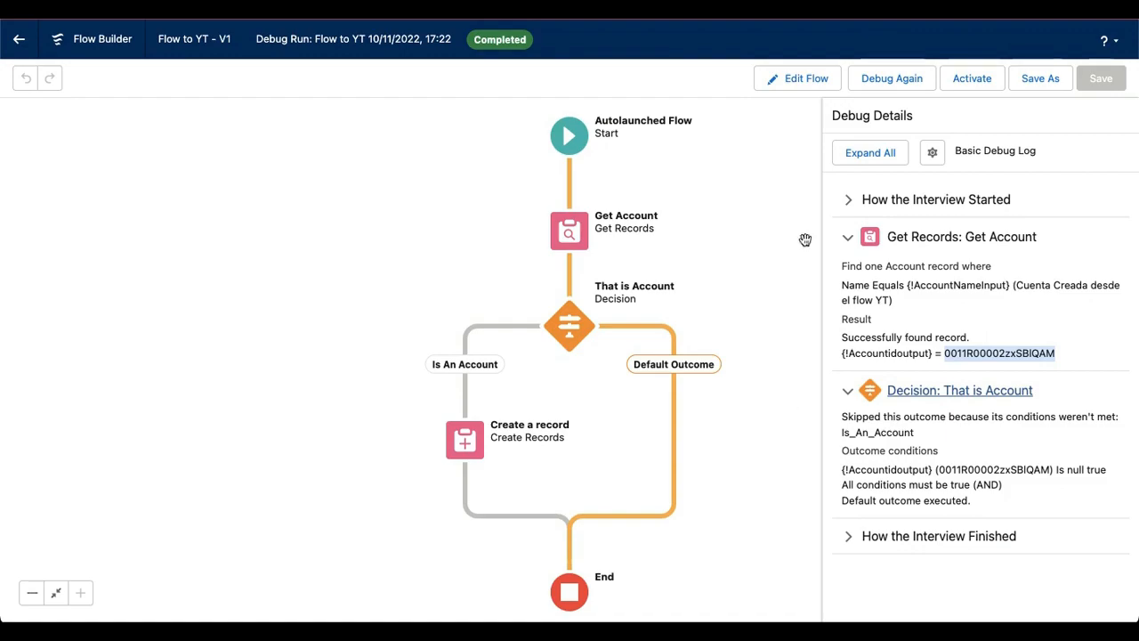
# Debug the flow again with AccountNameInput "Cuenta Creada desde el flow YT 2" and inspect the lookup, decision and record creation details, including the StoreAccount Id
pyautogui.click(890, 82)
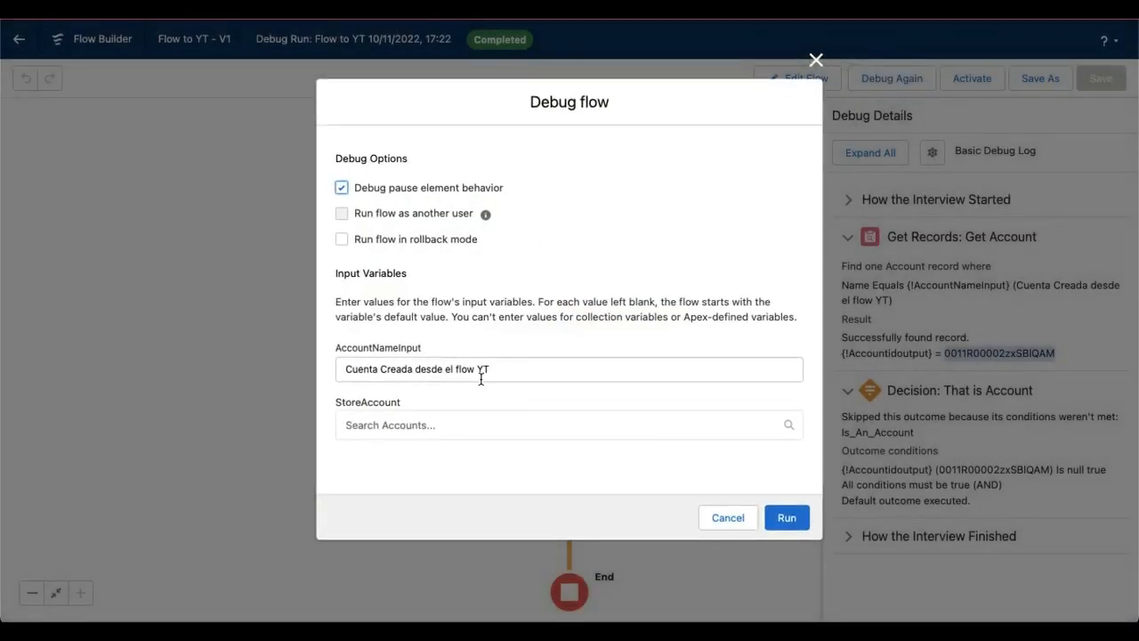
pyautogui.click(508, 370)
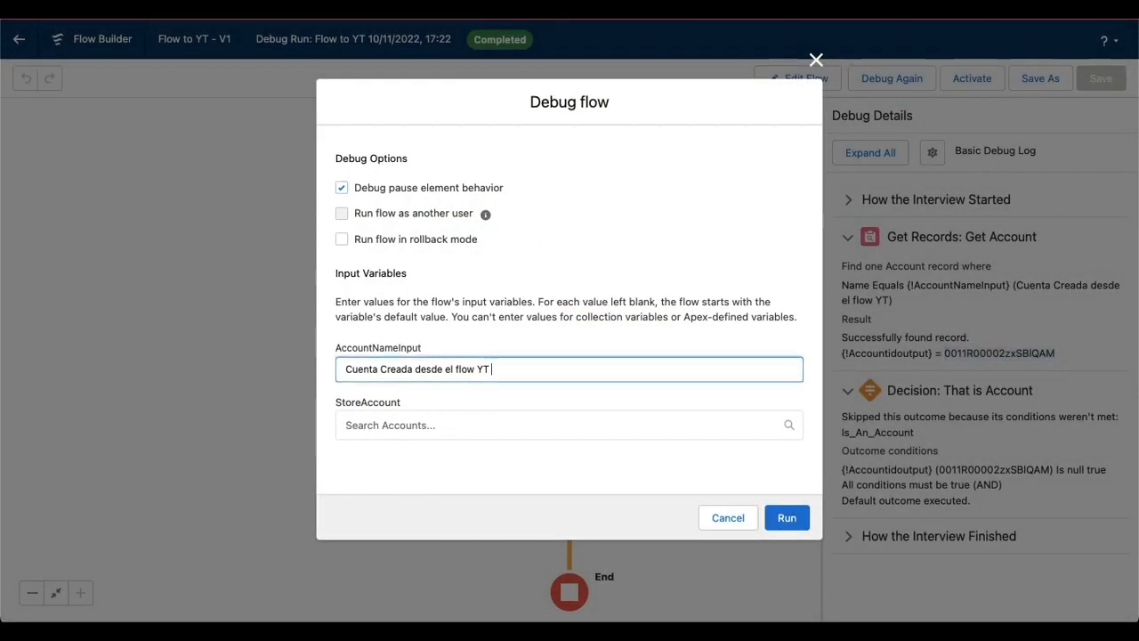
pyautogui.click(792, 515)
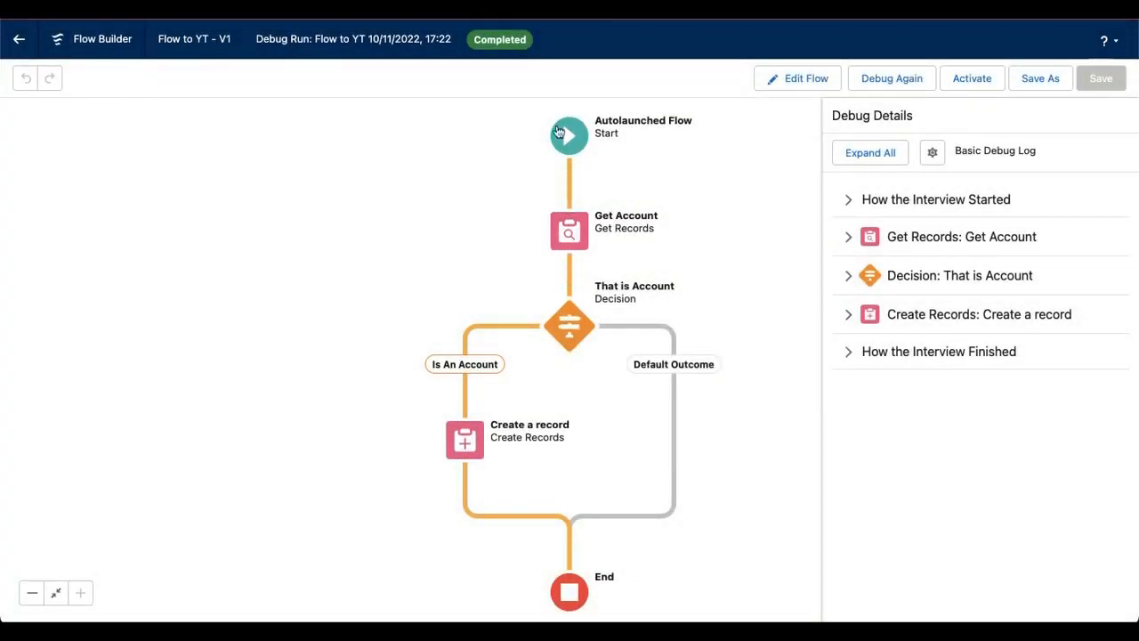
pyautogui.click(848, 236)
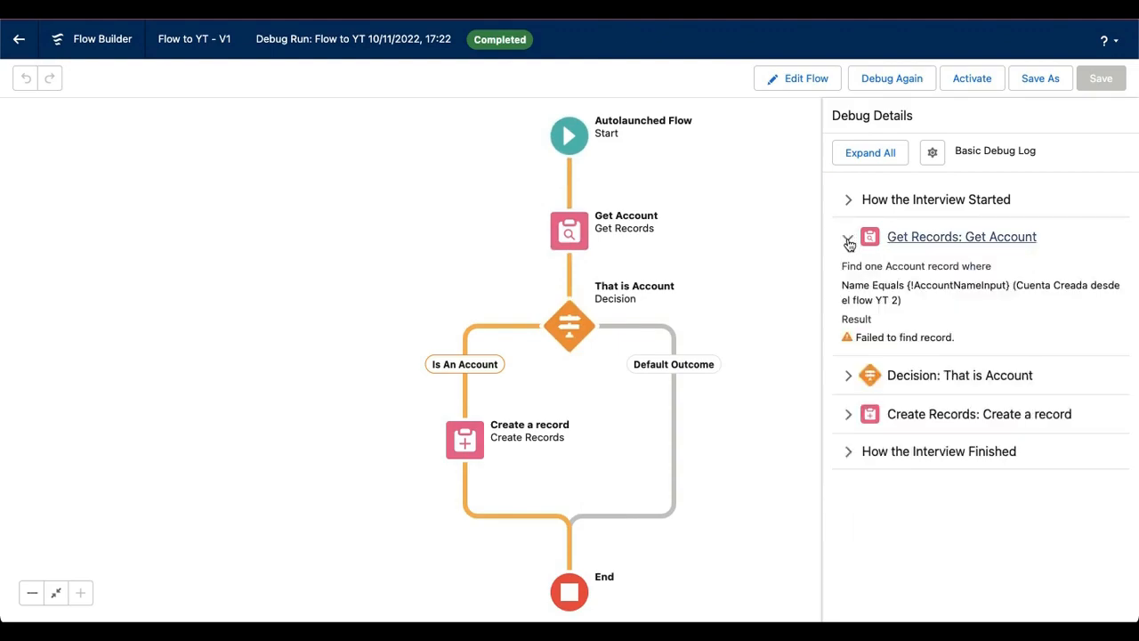
pyautogui.click(853, 378)
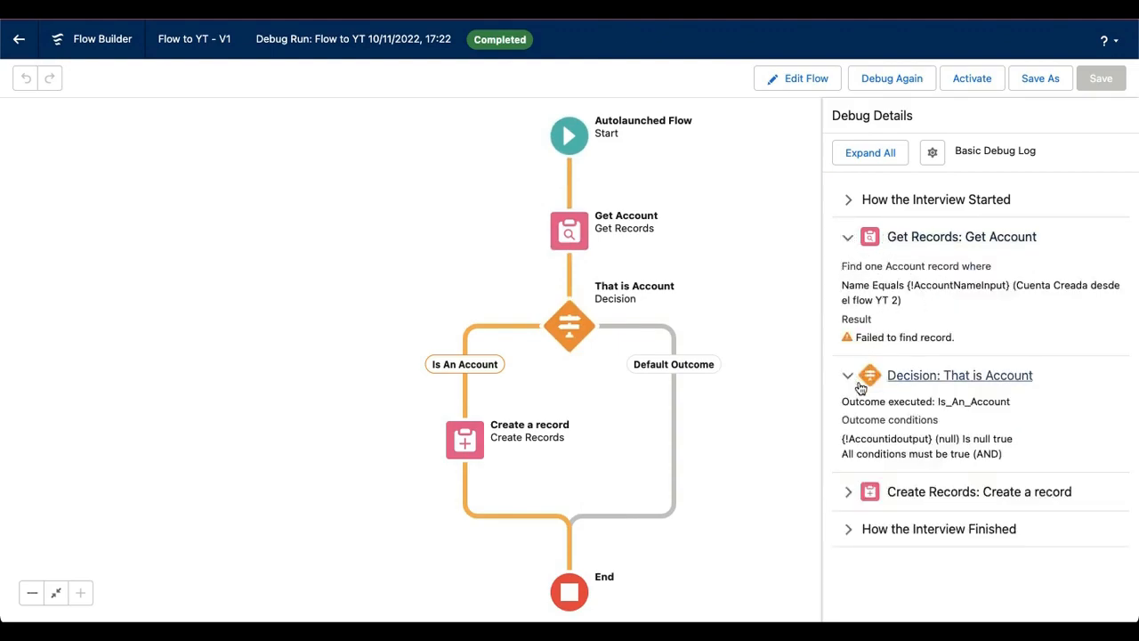
pyautogui.click(850, 491)
pyautogui.scroll(-2, 967, 503)
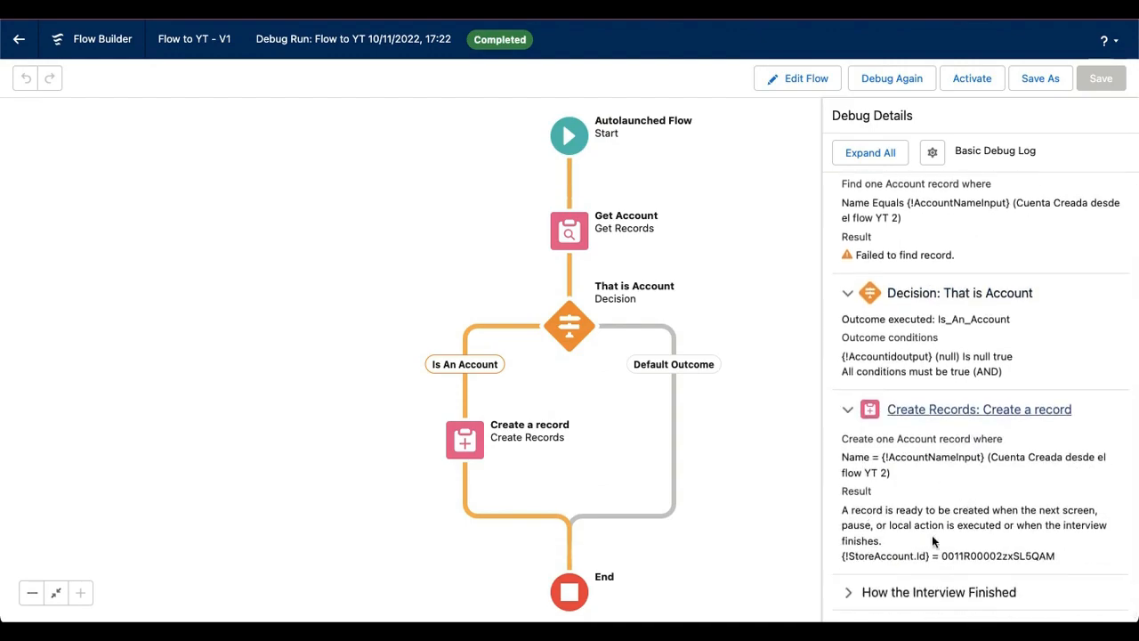
pyautogui.doubleClick(1014, 555)
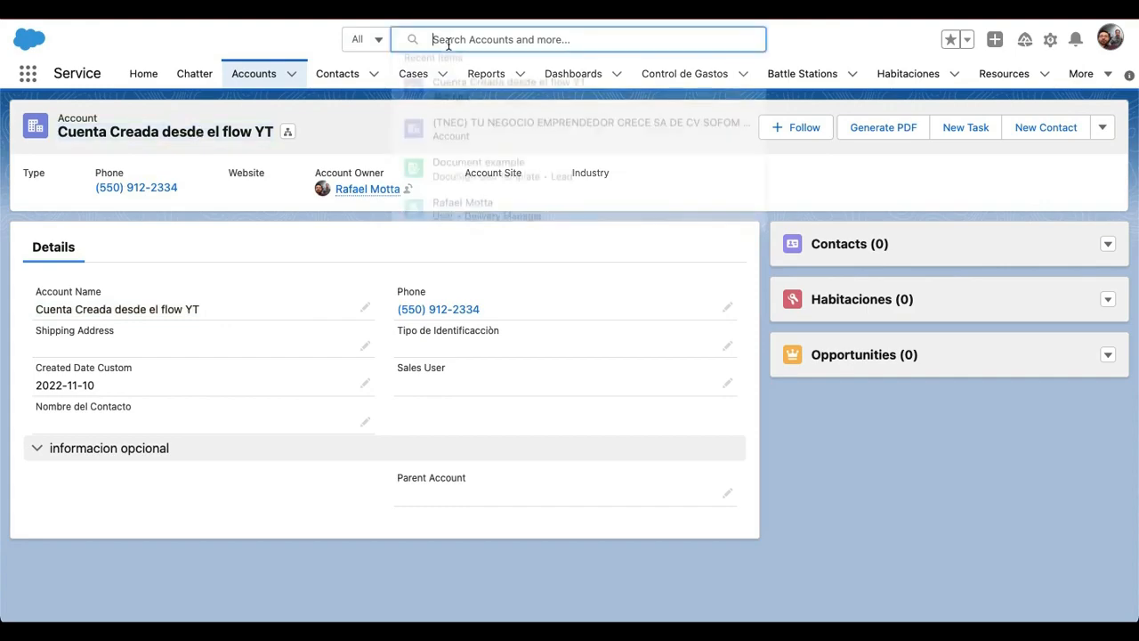
# Switch to the Salesforce Service app and search all records for "Cuenta Creada desde el flow YT"
pyautogui.write('Cuenta Creada desde el flow YT')
pyautogui.press('Return')
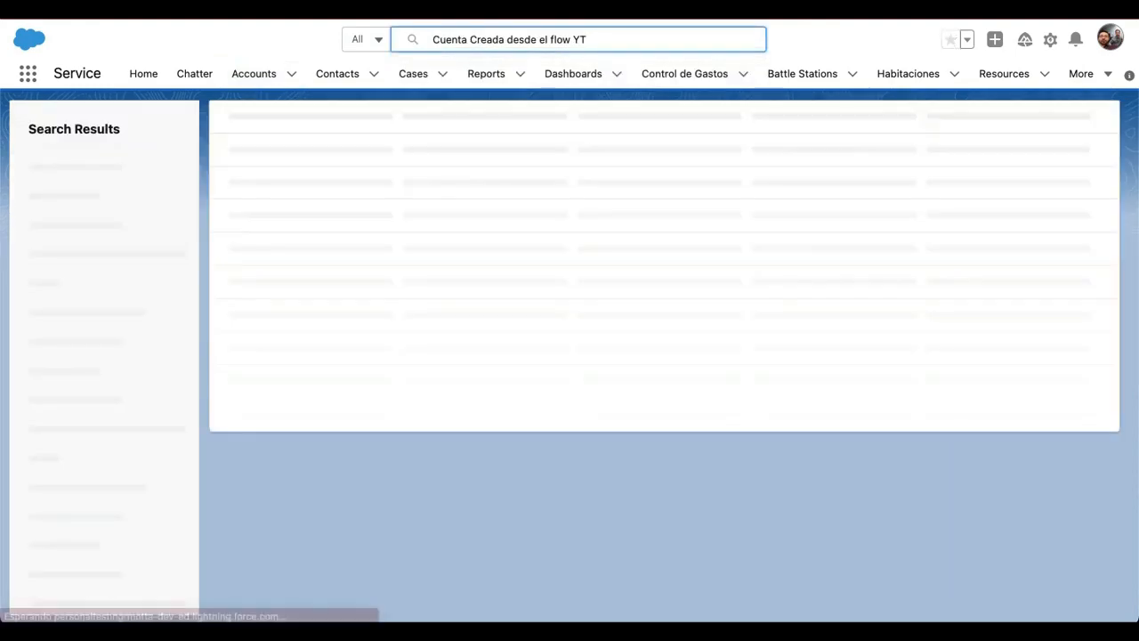